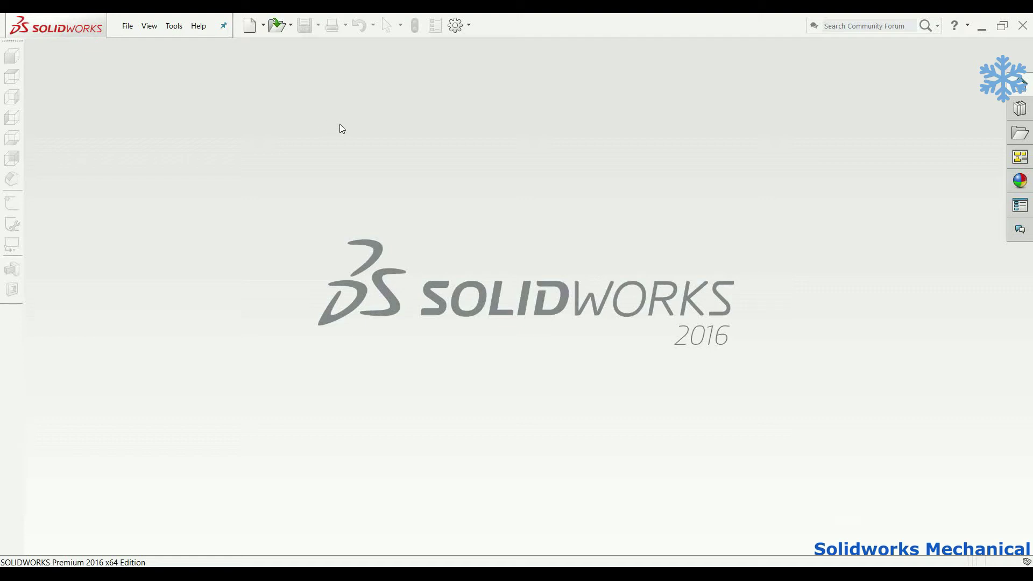
Step: Create a new part document, Part1, from the Part template
click(132, 26)
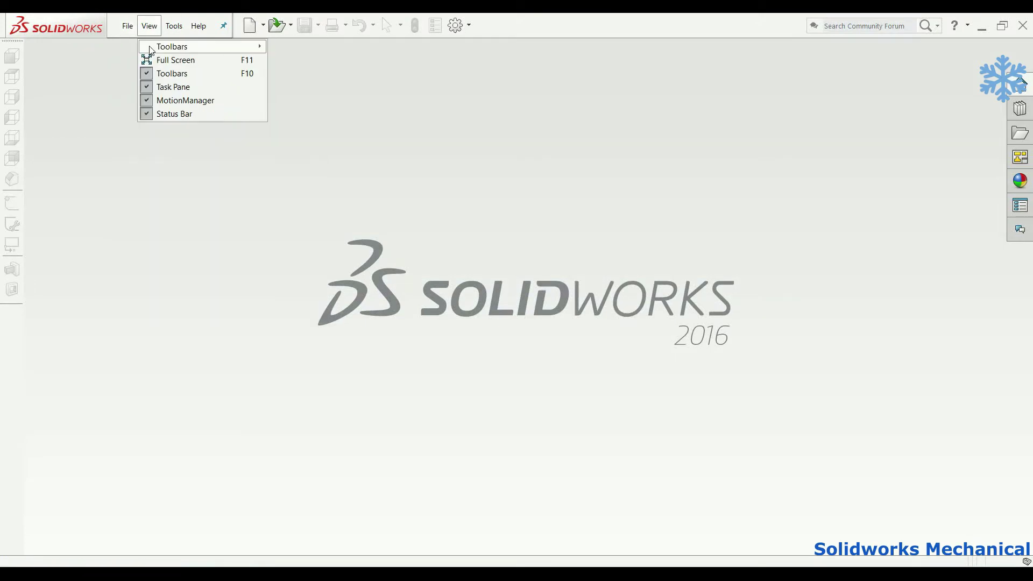
click(131, 46)
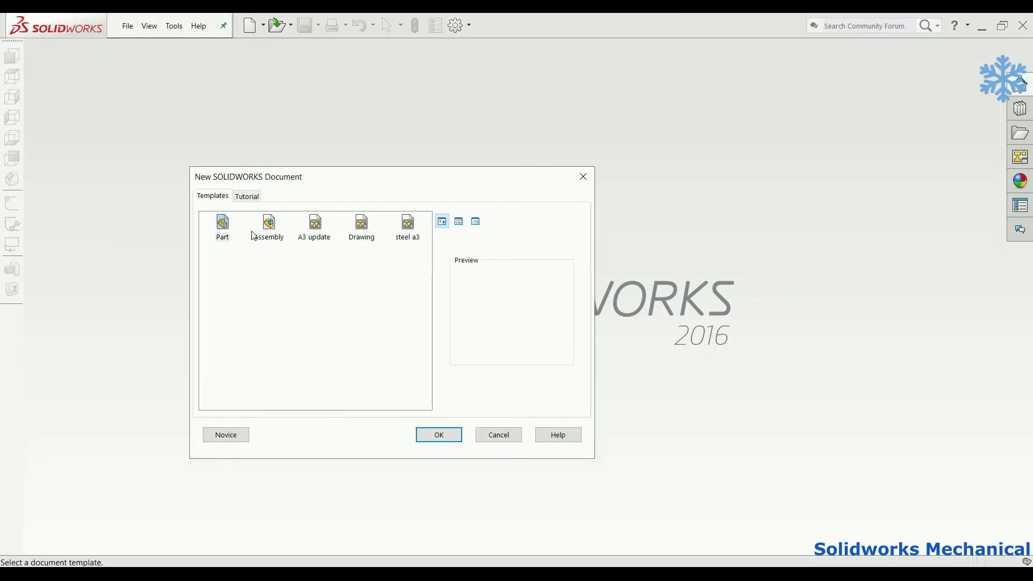
double_click(221, 227)
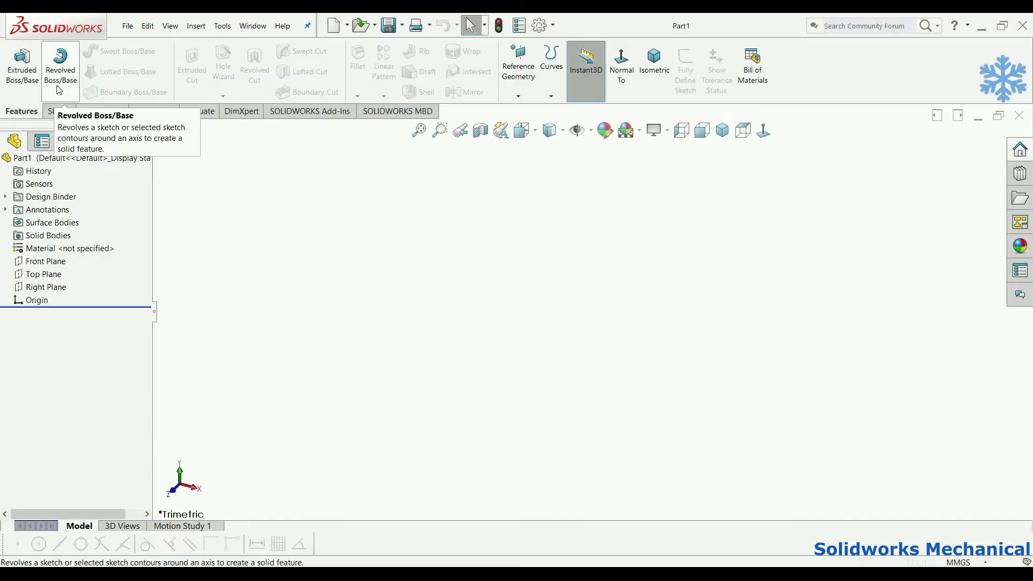
click(59, 89)
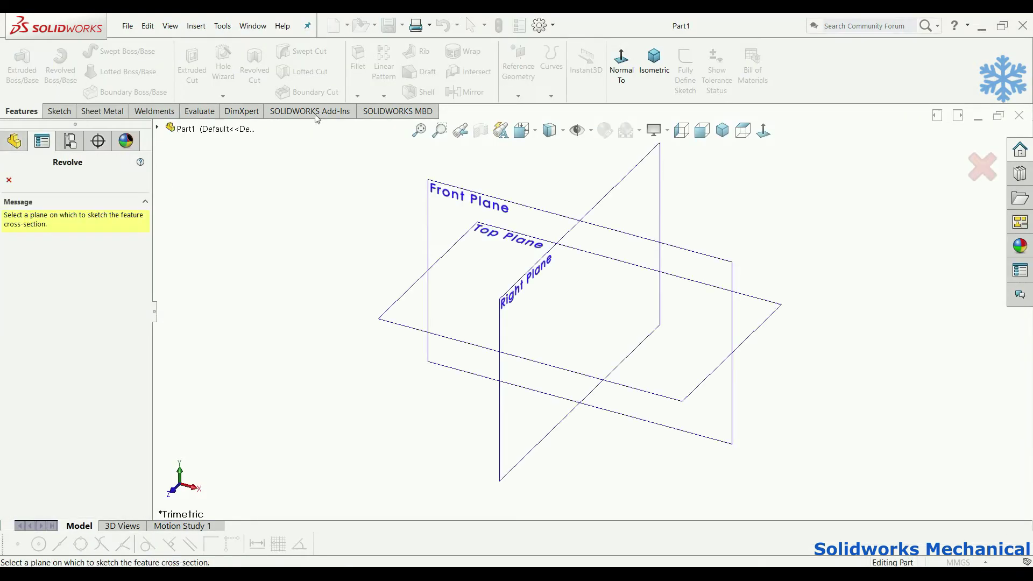
Step: Sketch on the Front Plane viewed normal-to, with a soft grey gradient scene
click(469, 194)
click(762, 134)
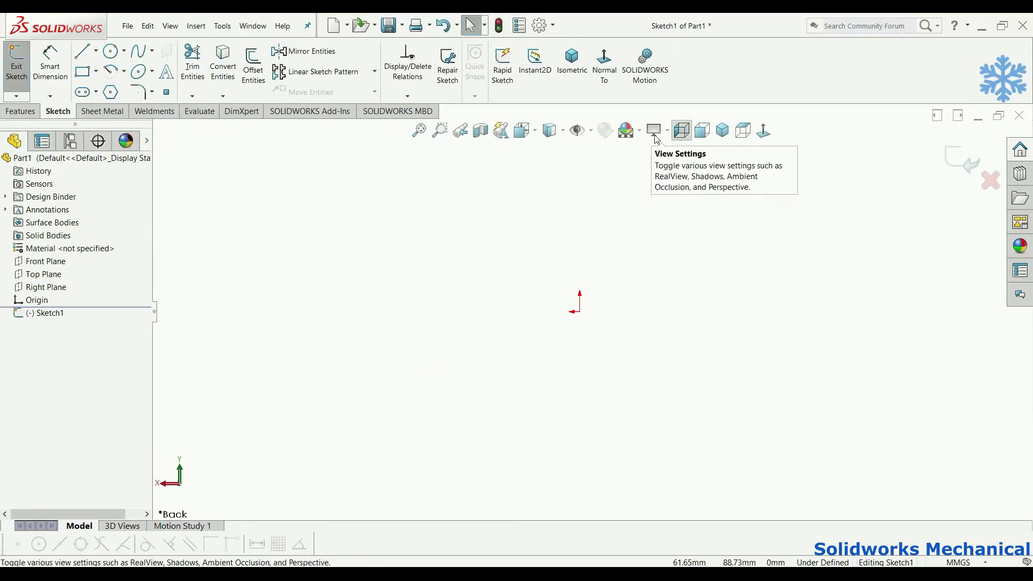
click(626, 131)
click(612, 335)
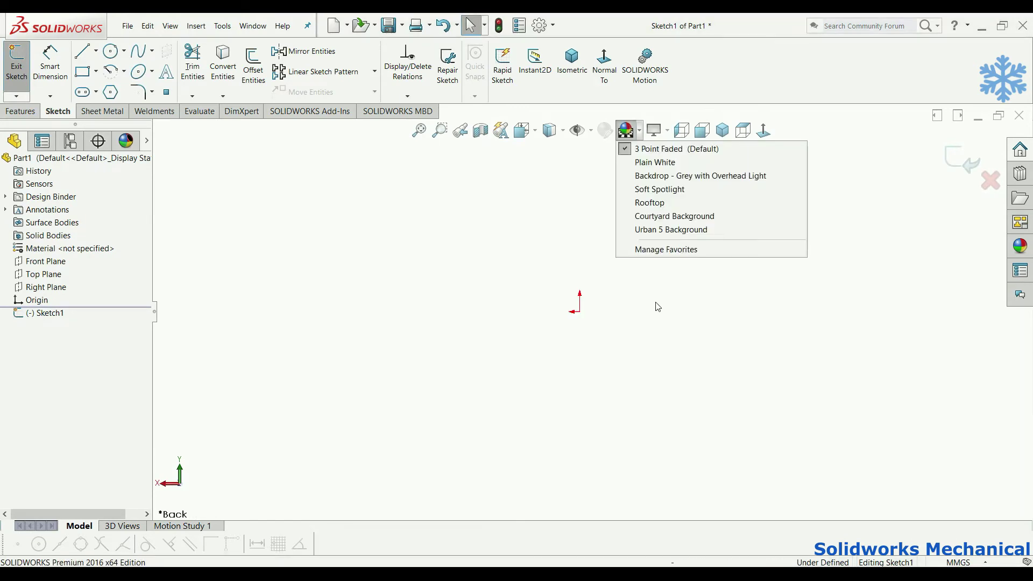
click(661, 174)
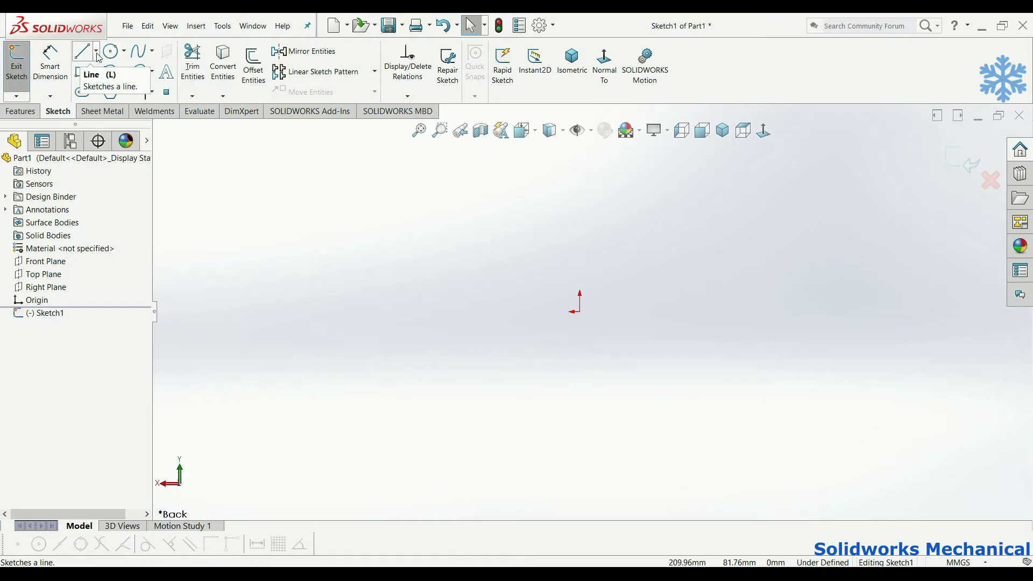
Step: Draw a horizontal construction line rightward from the origin and dimension it 450 mm
key(l)
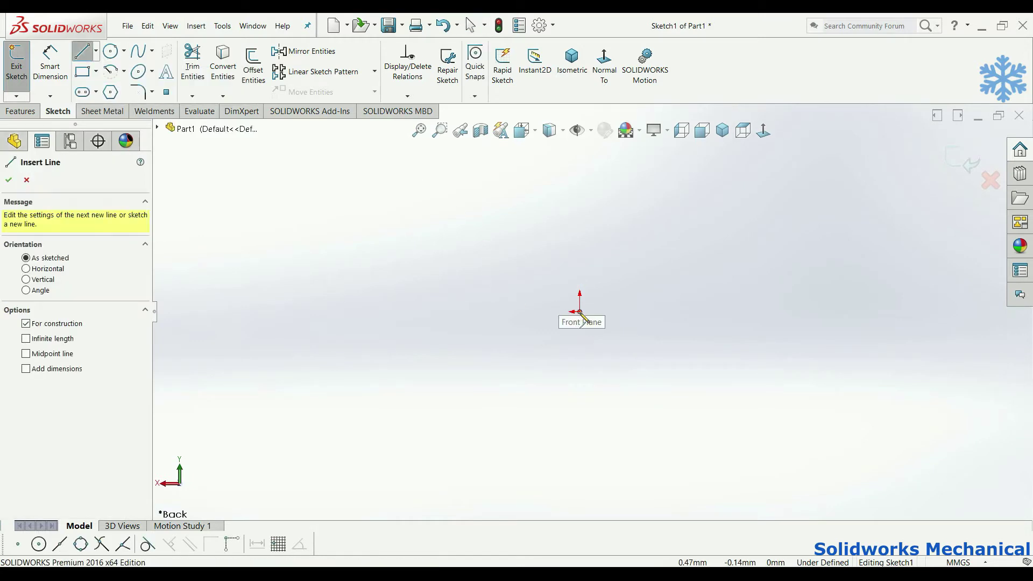
click(579, 311)
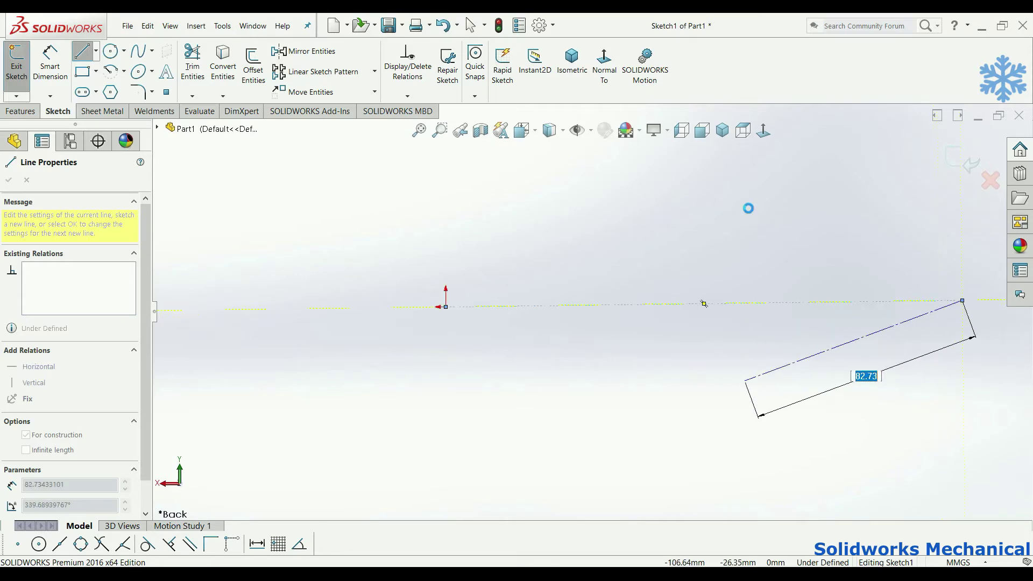
click(961, 300)
click(731, 304)
click(719, 374)
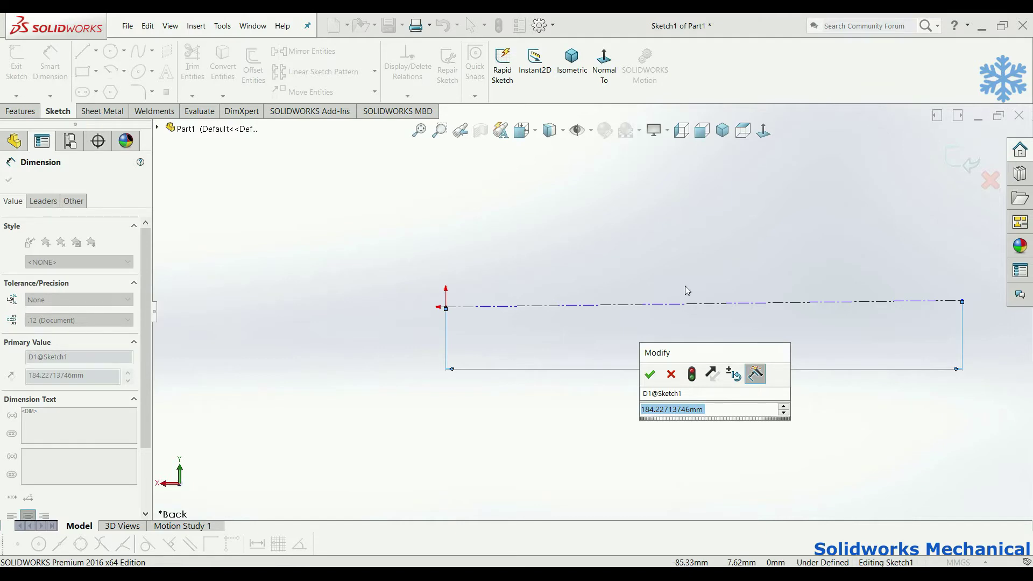
text(60+)
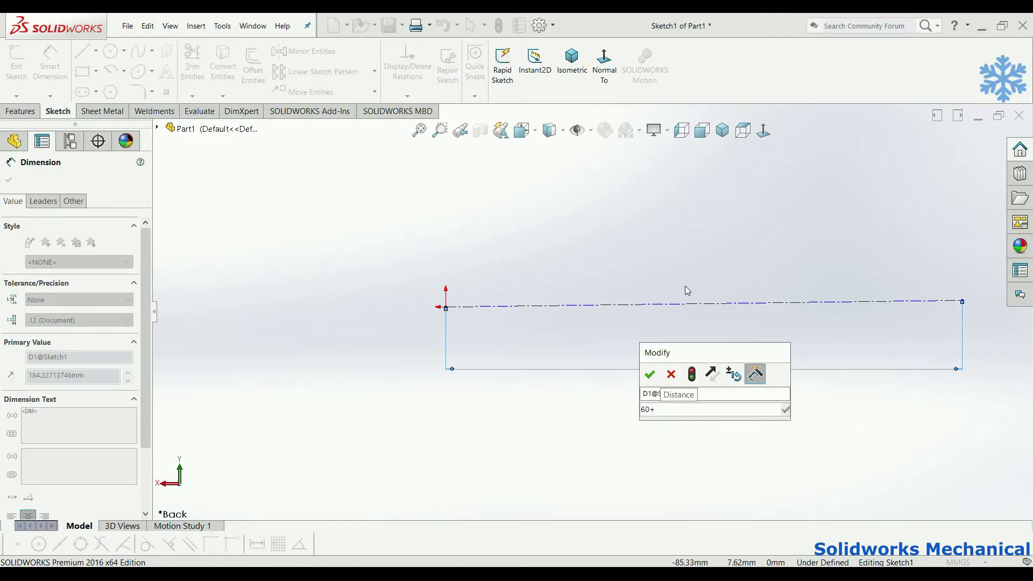
text(350)
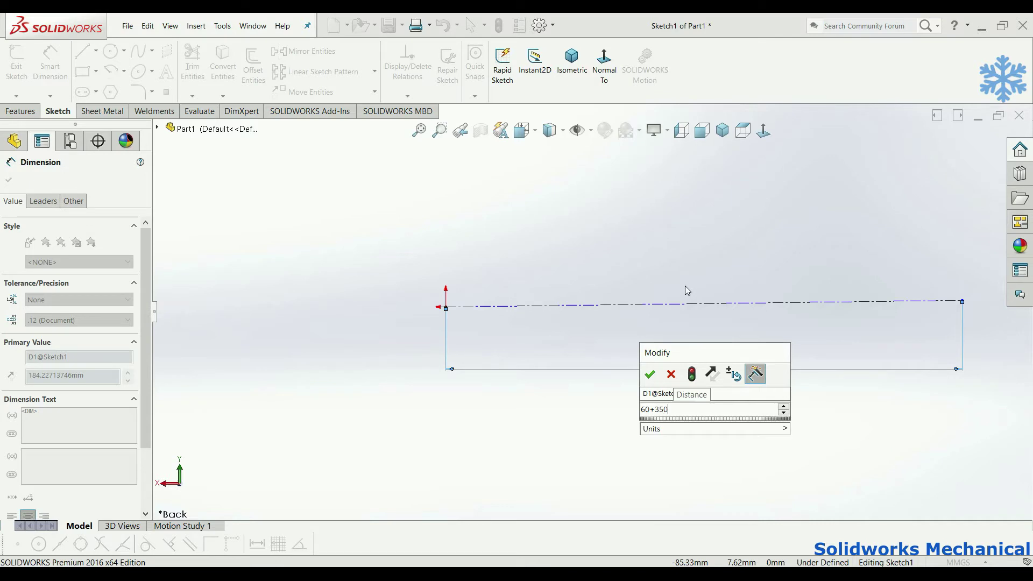
key(Return)
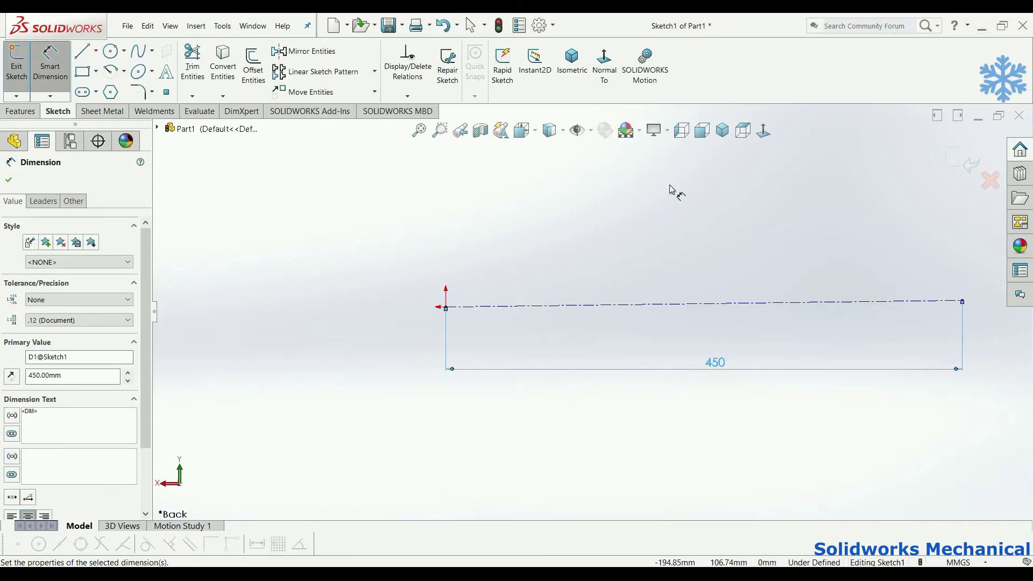
click(82, 51)
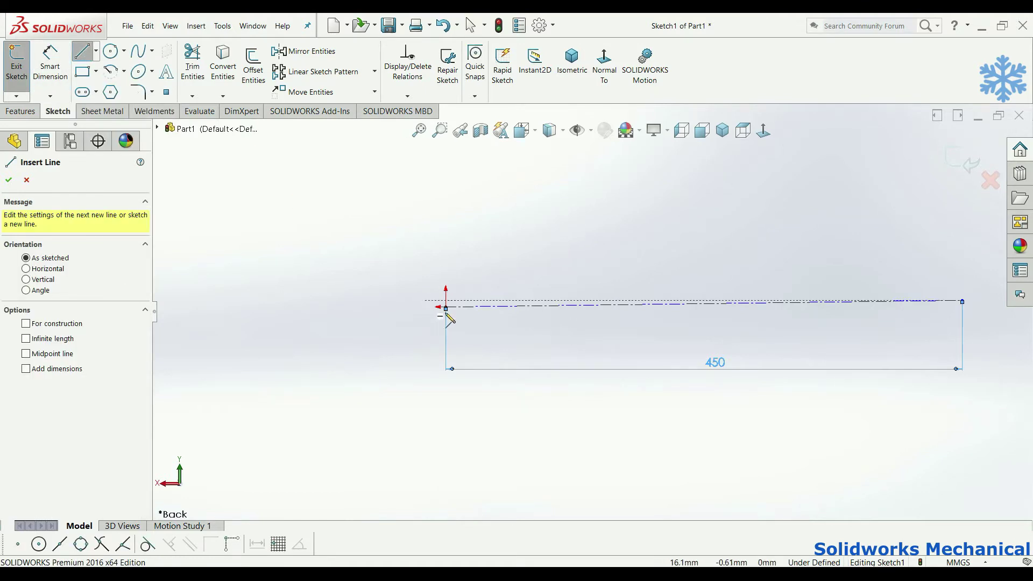
Step: Start the profile with the left end face and first stepped edges, undoing a misdrawn segment
click(445, 307)
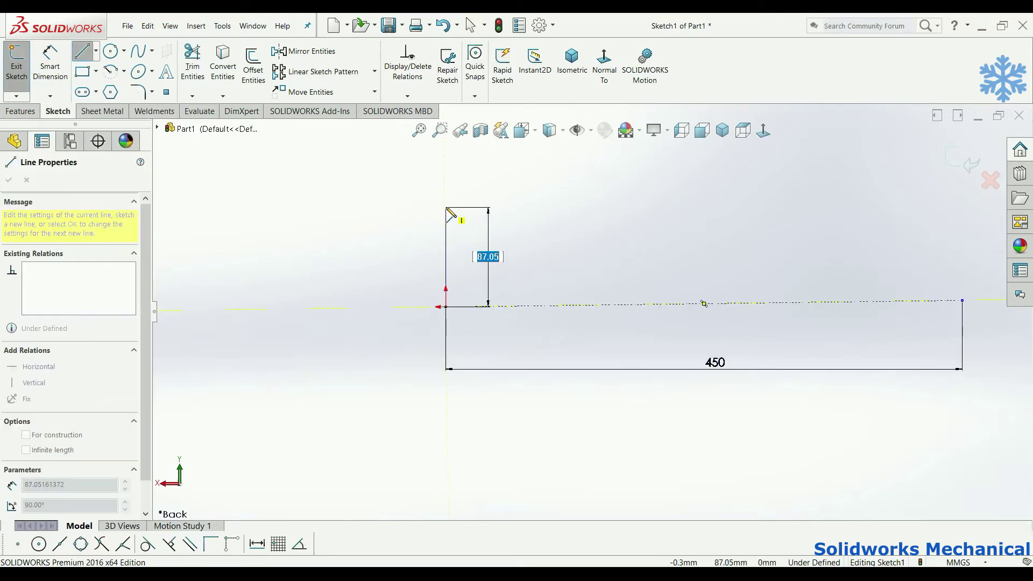
click(446, 208)
click(544, 207)
click(544, 244)
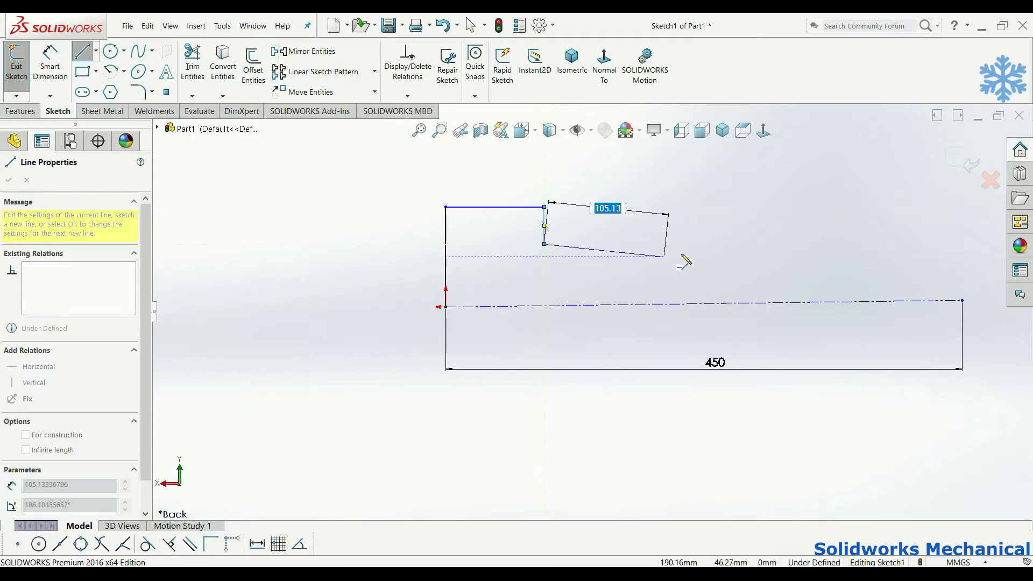
click(630, 244)
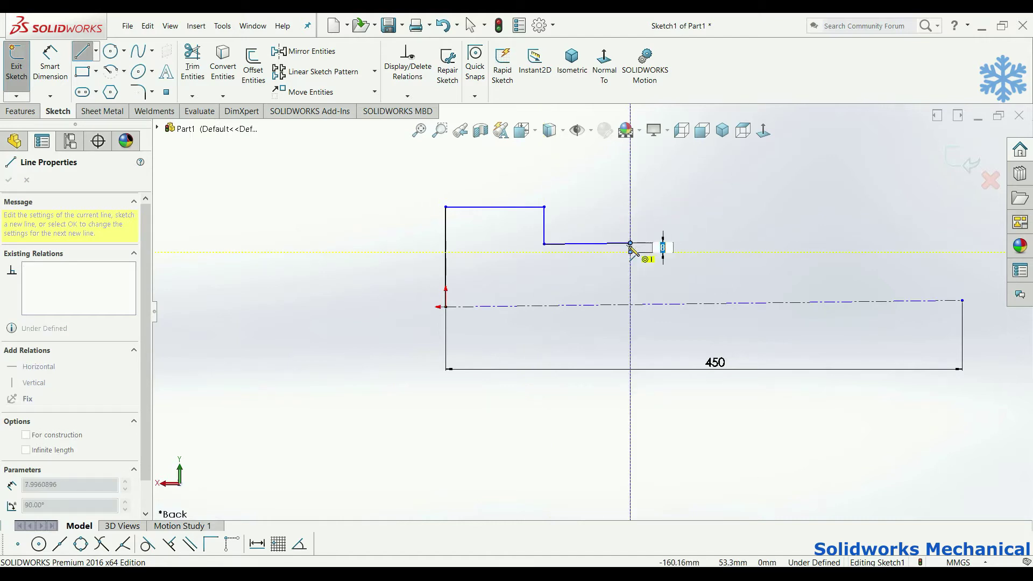
scroll(643, 229, down, 2)
click(626, 262)
key(Escape)
click(585, 249)
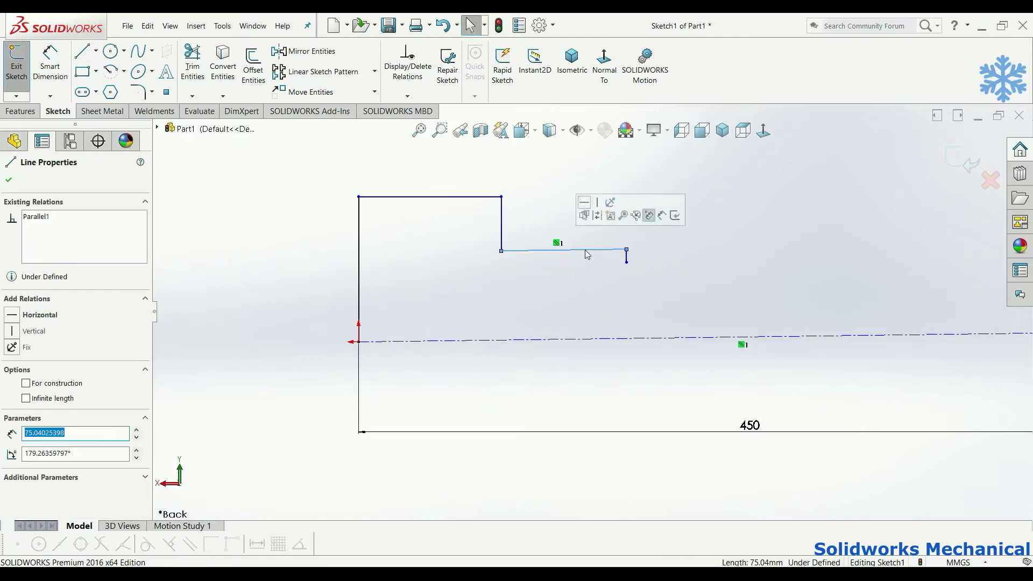
key(ctrl+z)
key(ctrl+z)
click(82, 51)
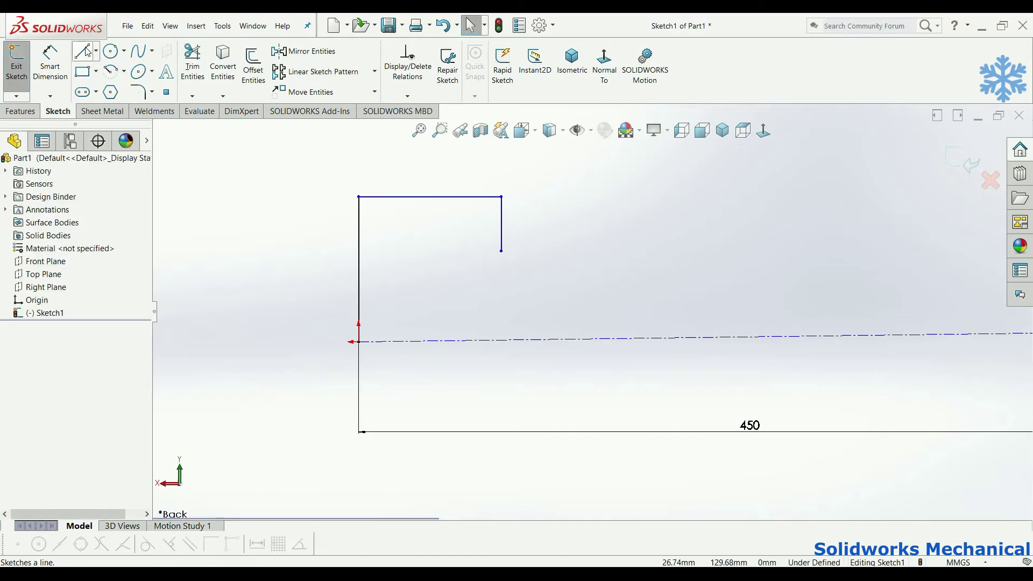
Step: Redraw the lower step edge with a small step down, extending the next edge rightward
click(501, 251)
click(632, 251)
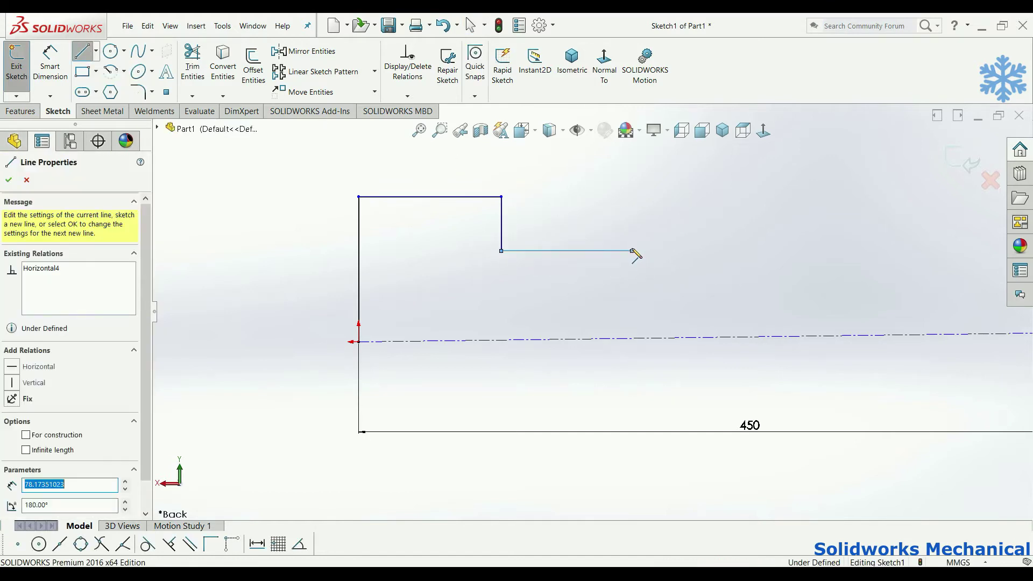
click(633, 262)
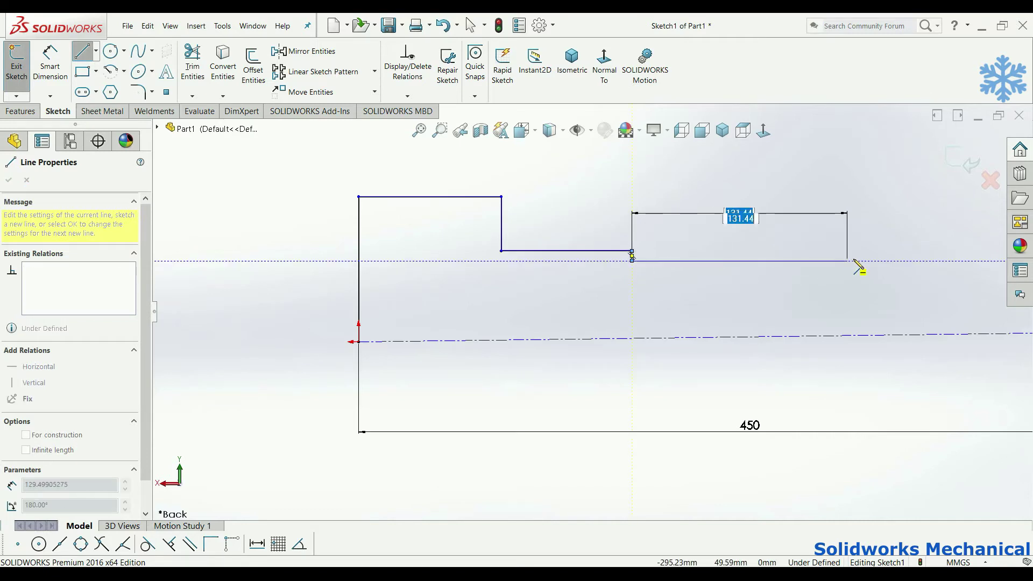
click(899, 262)
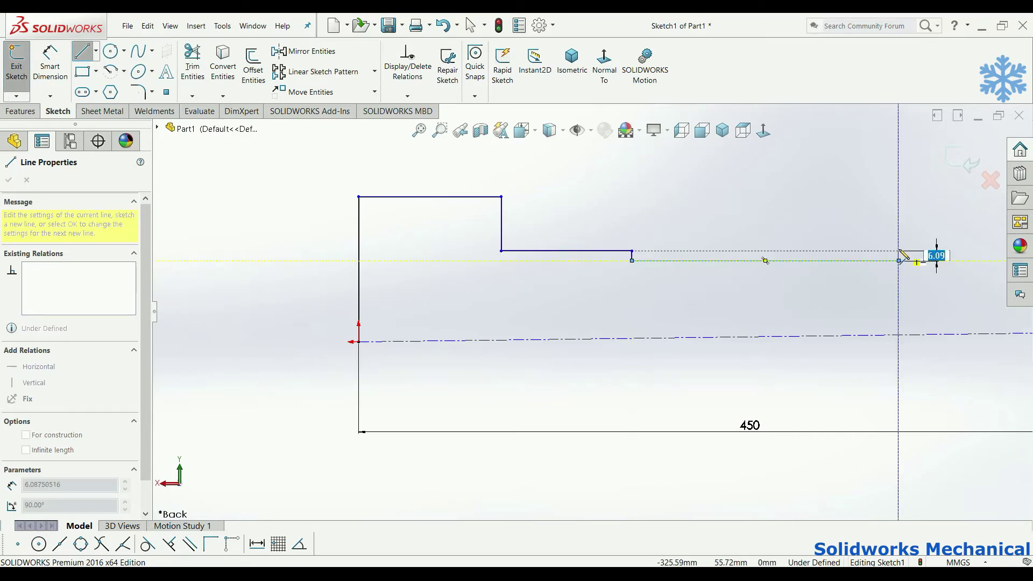
scroll(699, 290, up, 3)
scroll(624, 323, down, 1)
scroll(737, 301, down, 3)
scroll(740, 304, down, 3)
scroll(835, 279, up, 4)
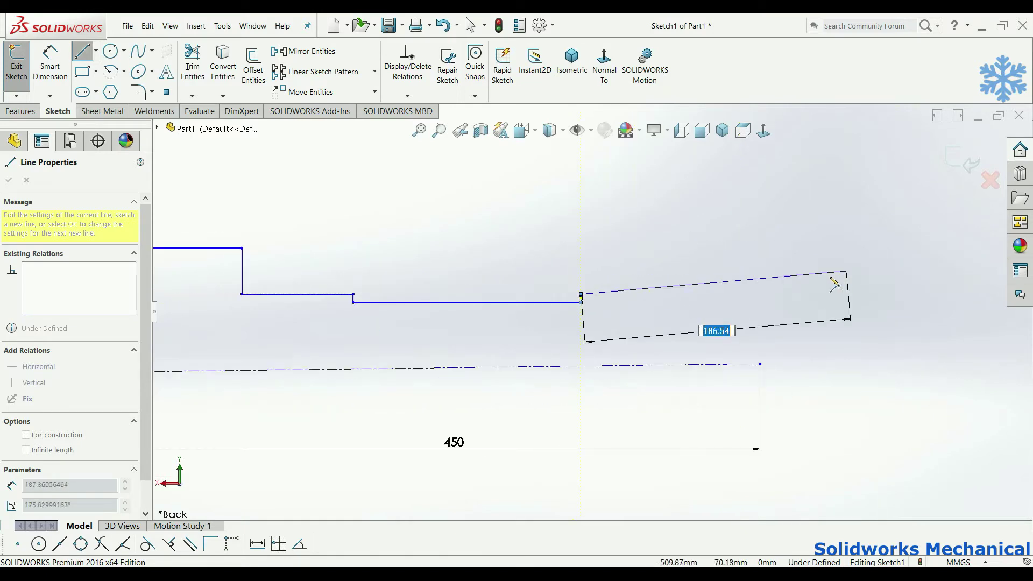
Step: Add the small groove, the shoulder step down and the smaller end section's top edge
click(676, 295)
click(677, 303)
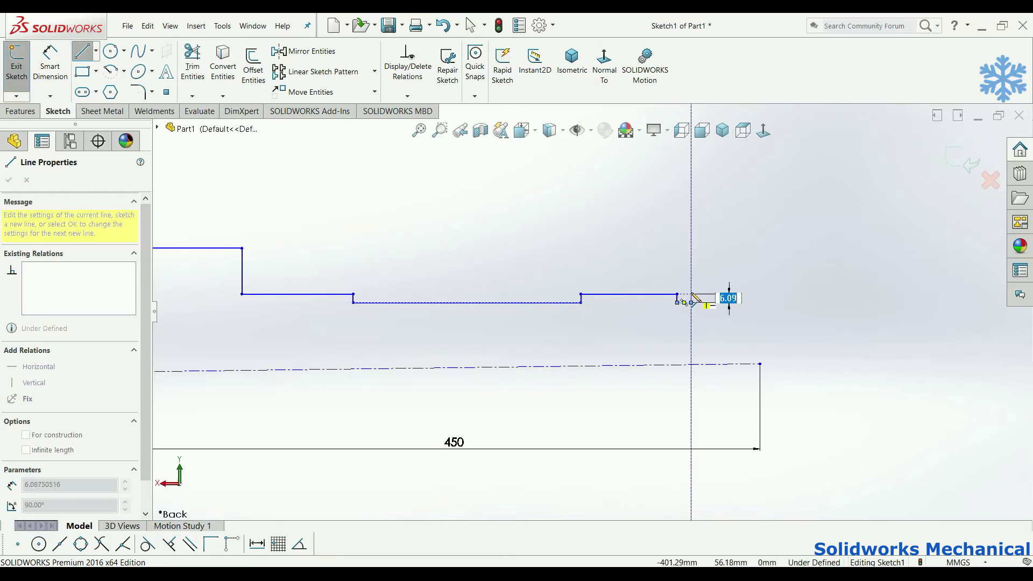
scroll(693, 296, down, 1)
scroll(694, 296, down, 2)
scroll(699, 293, down, 2)
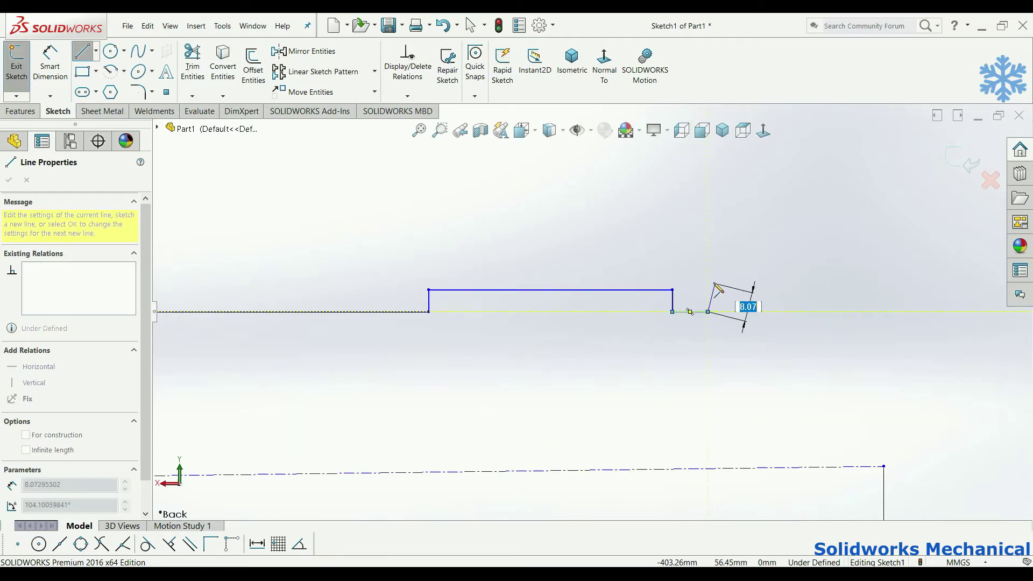
click(708, 290)
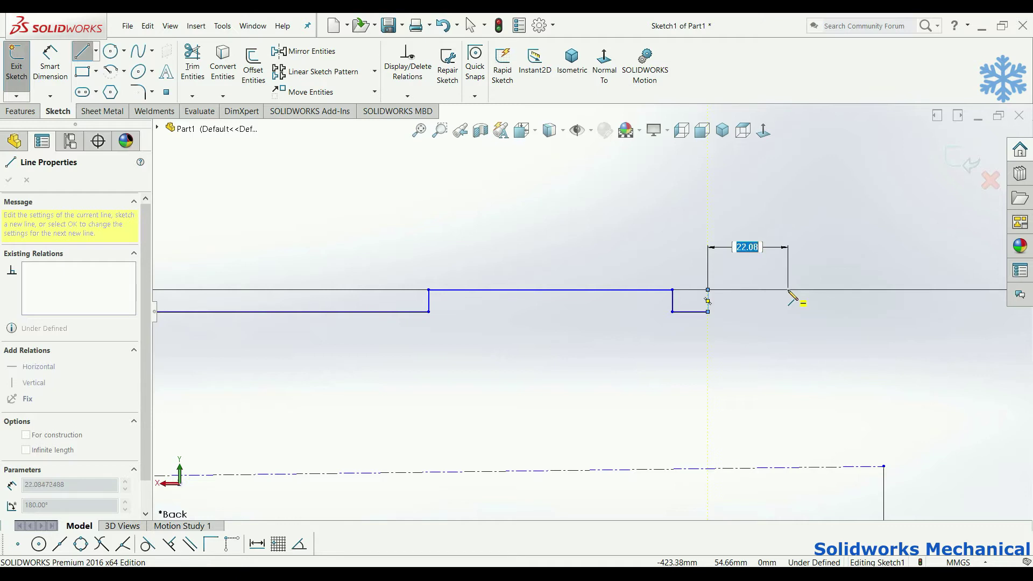
click(788, 290)
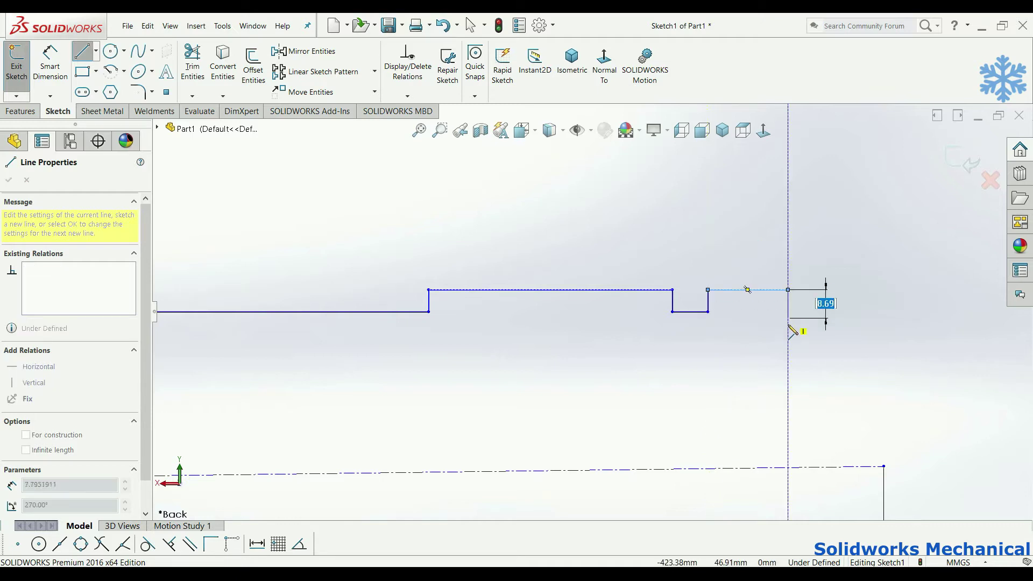
click(788, 381)
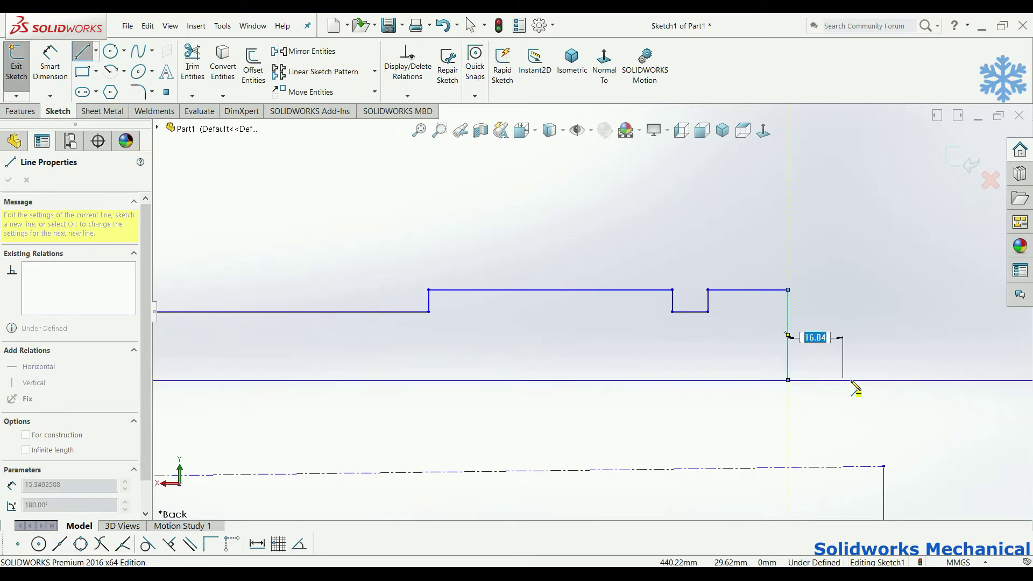
click(883, 380)
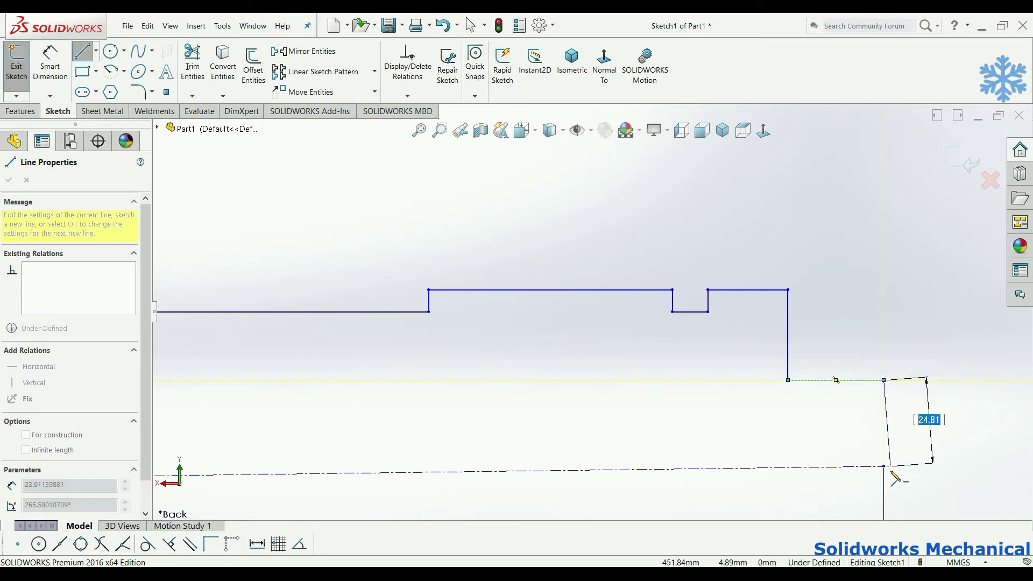
click(50, 63)
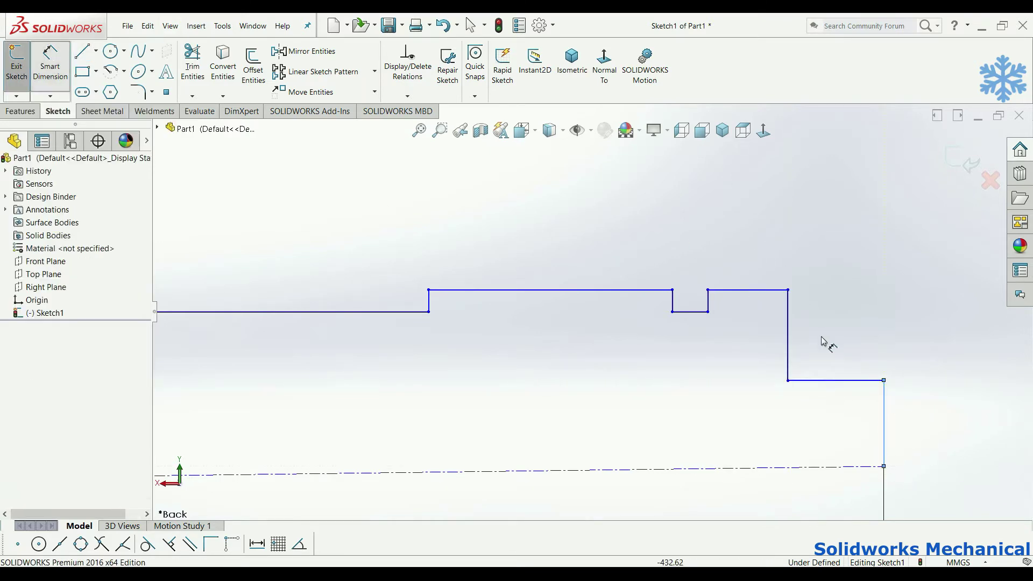
Step: Dimension the top-left edge's angle to the centerline, entering 45
key(f)
key(f)
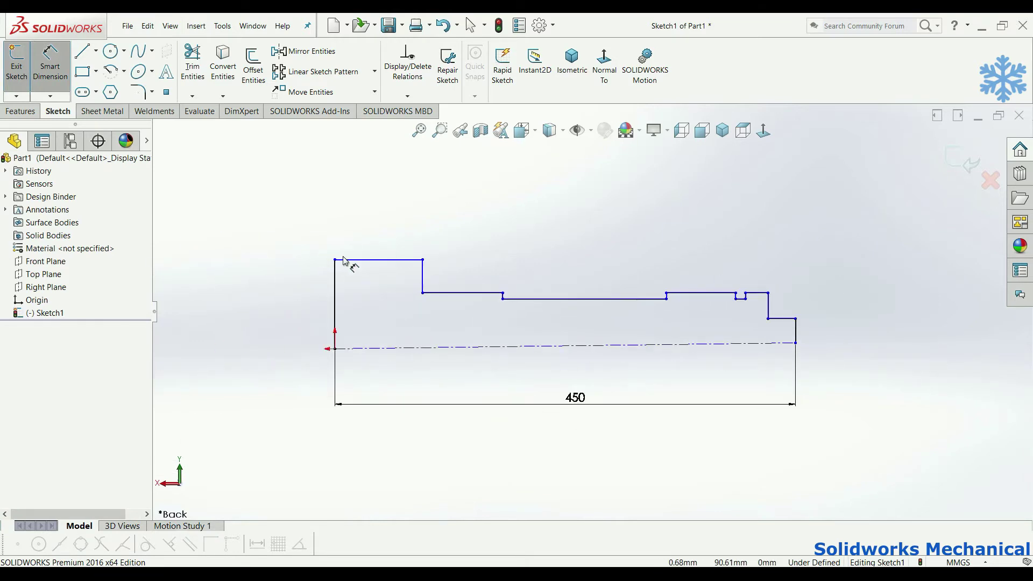
click(363, 343)
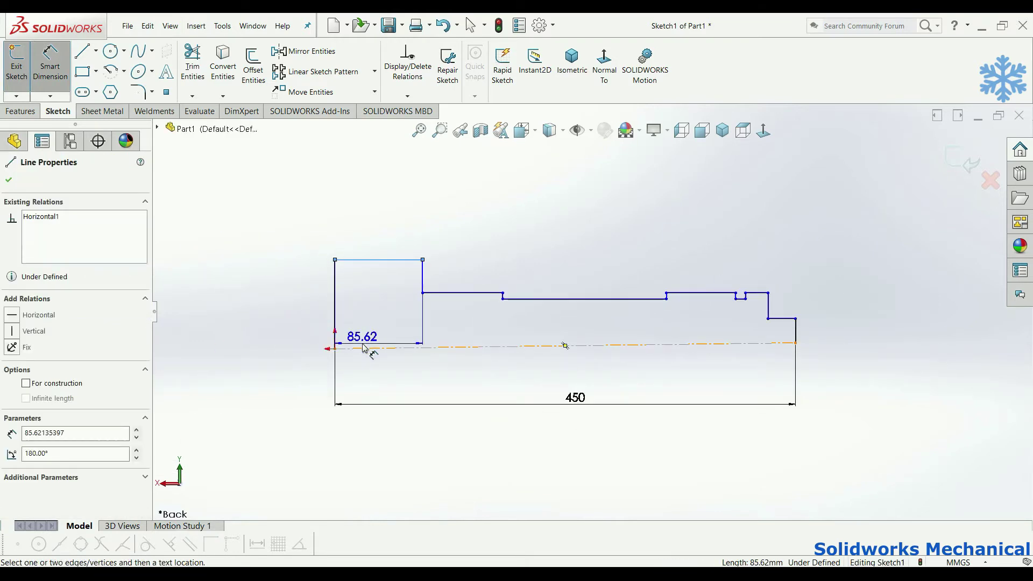
click(364, 349)
click(352, 383)
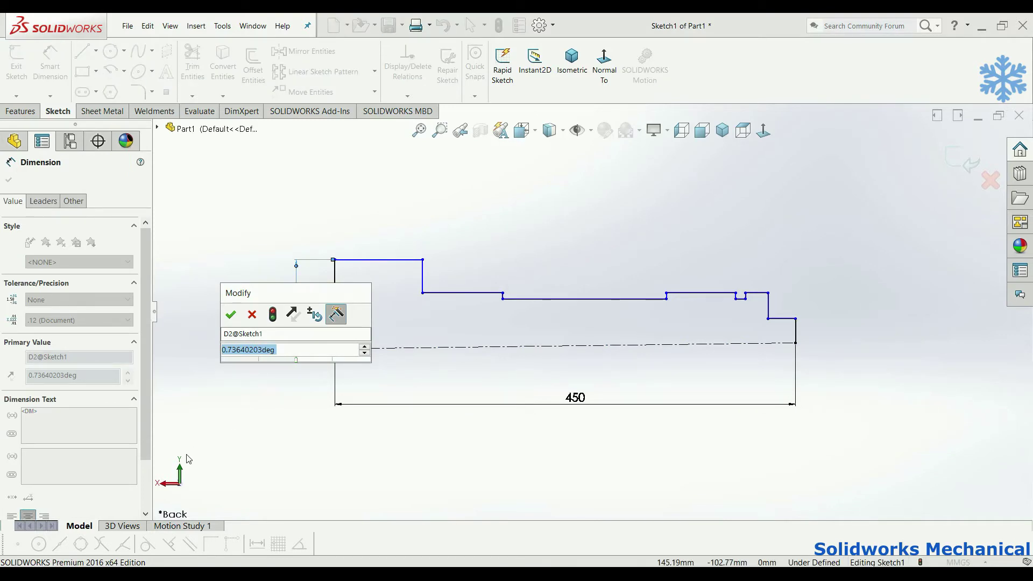
text(45)
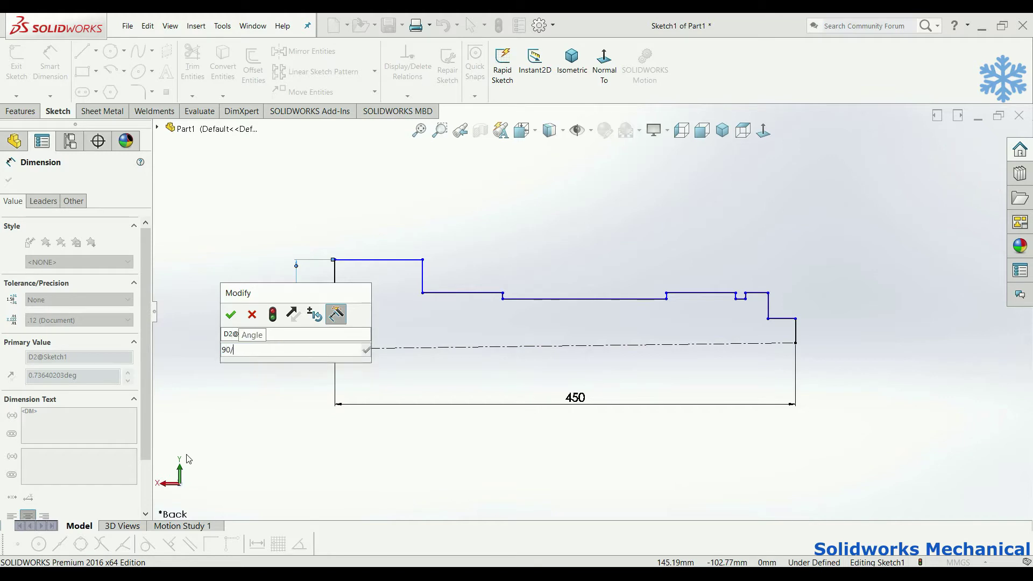
key(Return)
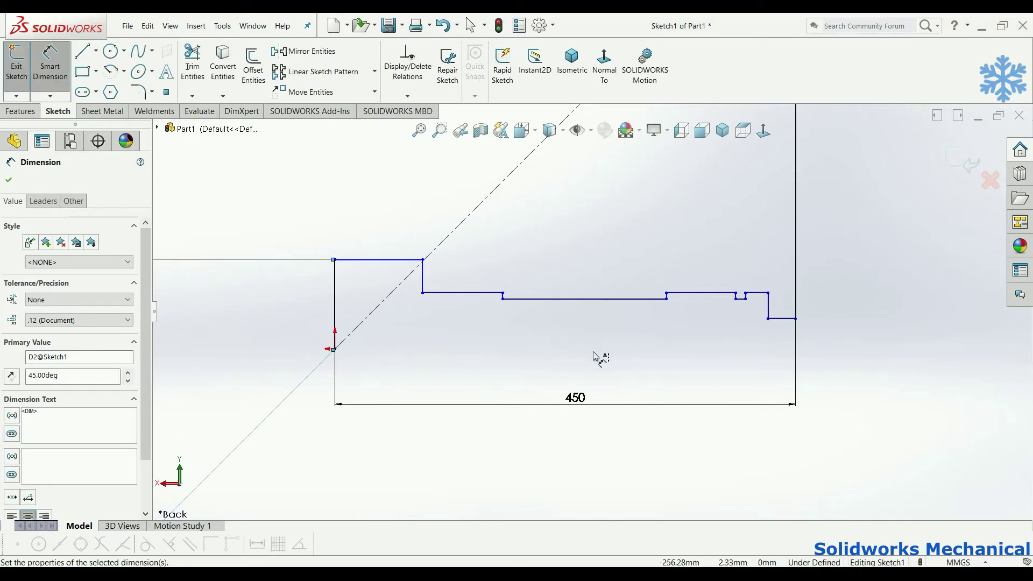
scroll(597, 355, up, 4)
scroll(569, 376, up, 3)
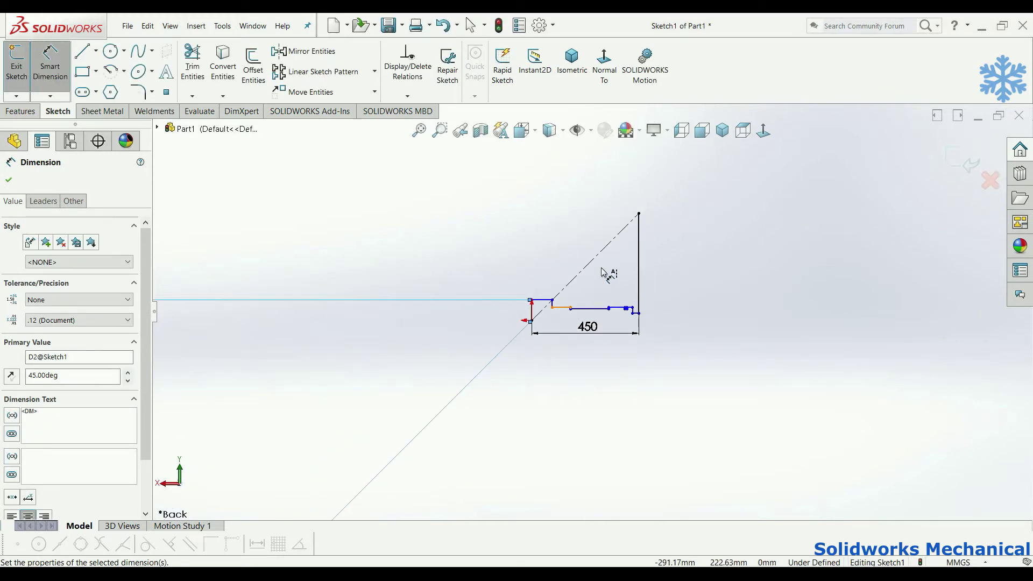
key(Escape)
Step: Delete the 0.74° angle dimension and set the top edge at 0° to the centerline
scroll(559, 308, down, 5)
scroll(516, 353, down, 3)
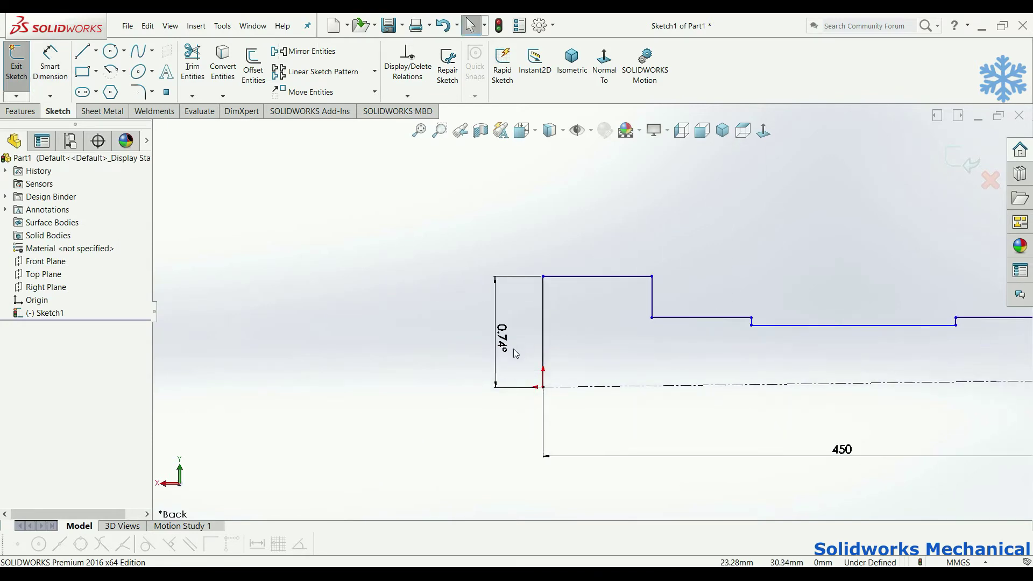
click(506, 341)
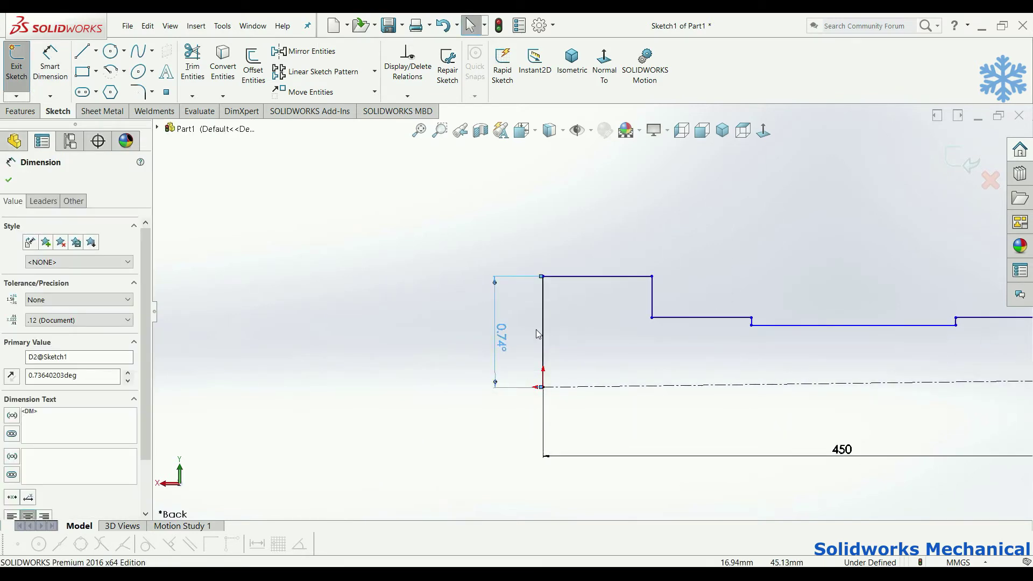
key(Delete)
scroll(548, 325, down, 3)
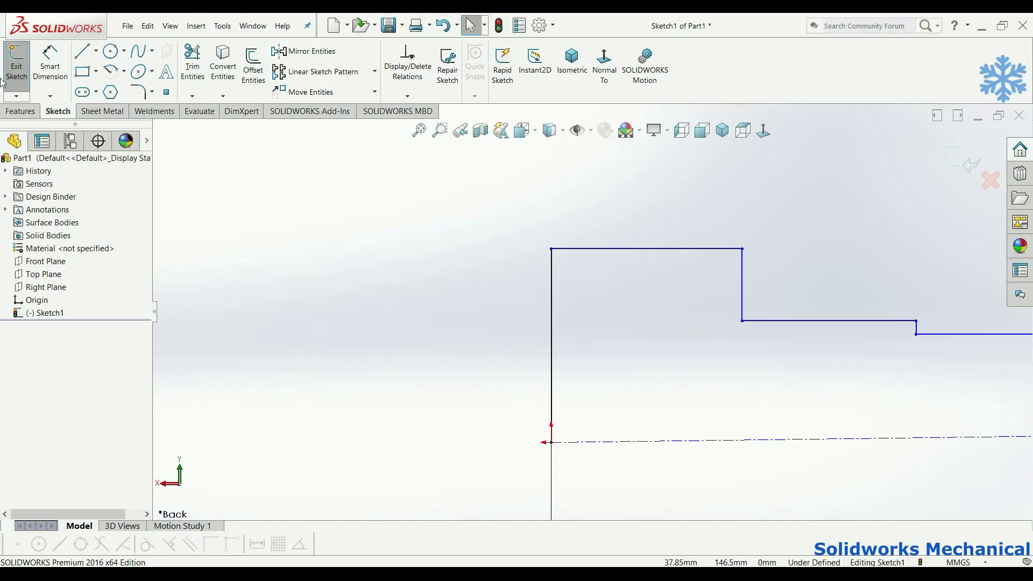
click(50, 64)
click(736, 249)
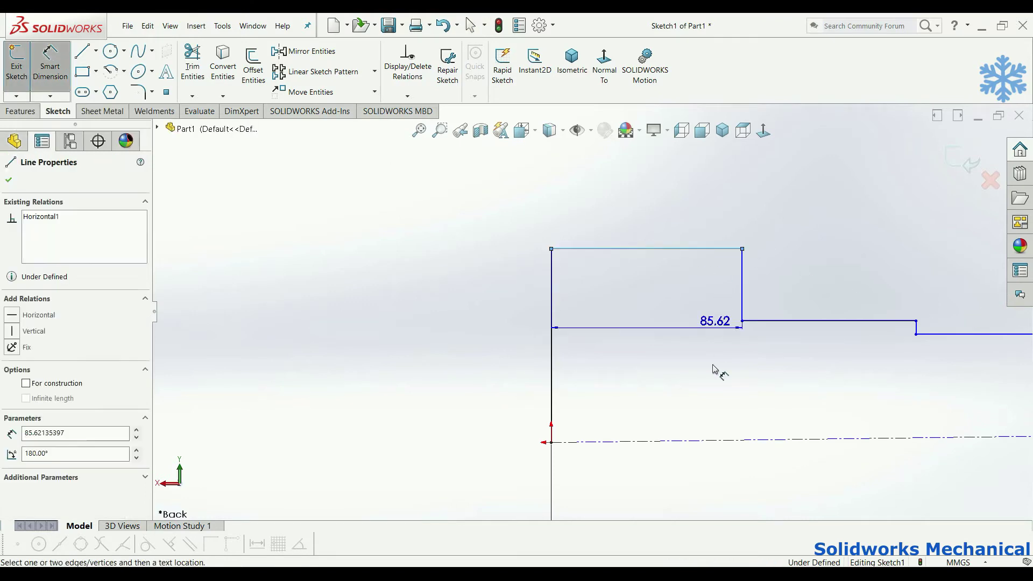
click(693, 439)
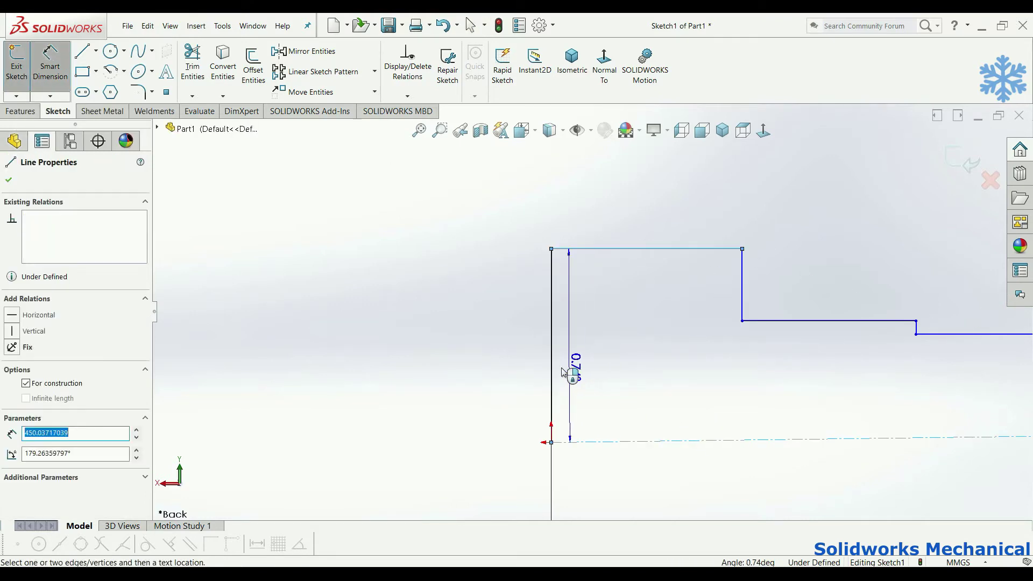
click(498, 377)
text(0.73640203deg)
key(Return)
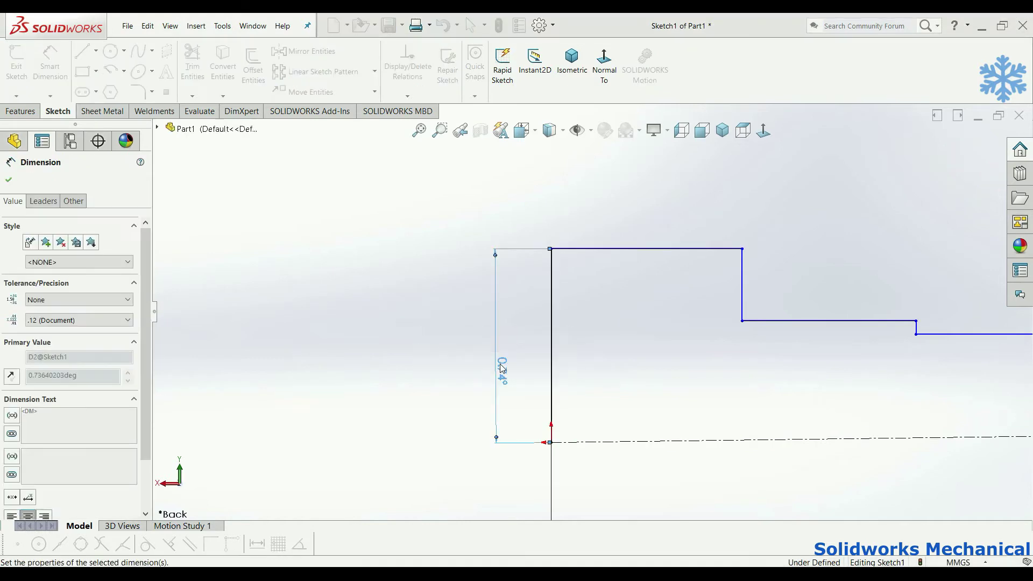
Step: Add an 87.05 end height dimension, then delete the left end line and that dimension
scroll(605, 317, down, 3)
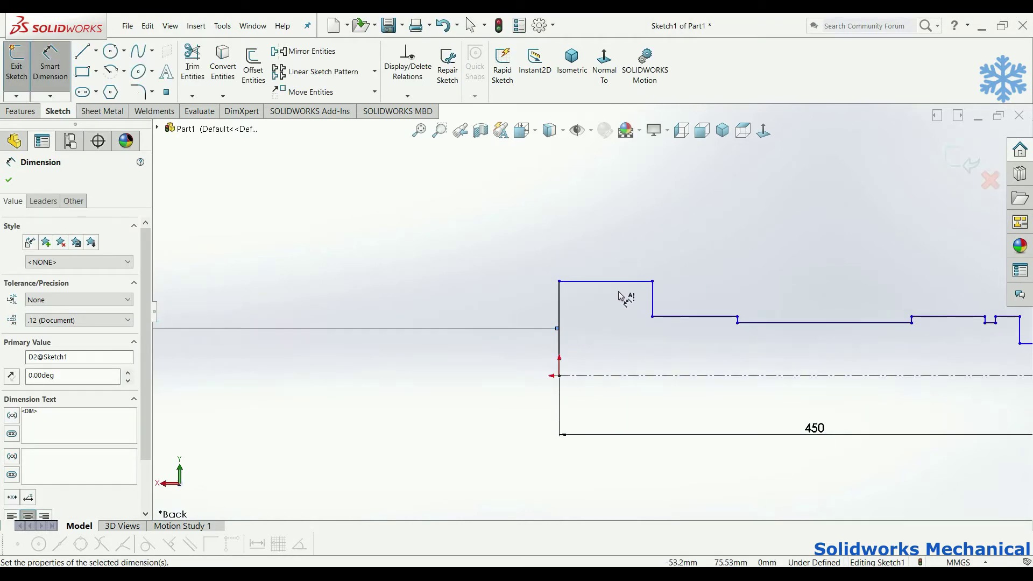
click(623, 281)
click(487, 352)
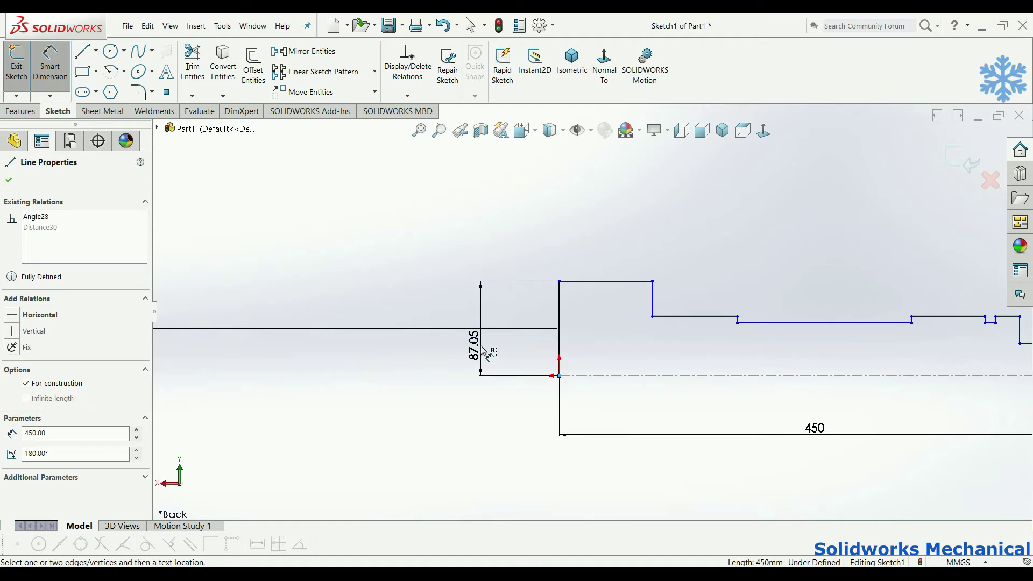
click(487, 350)
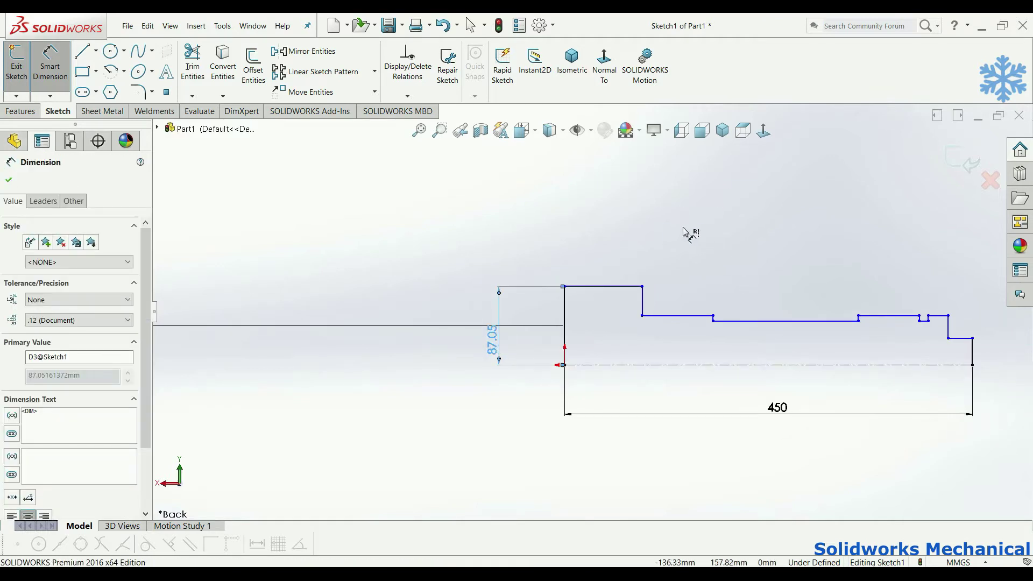
scroll(683, 336, down, 3)
key(Escape)
click(467, 302)
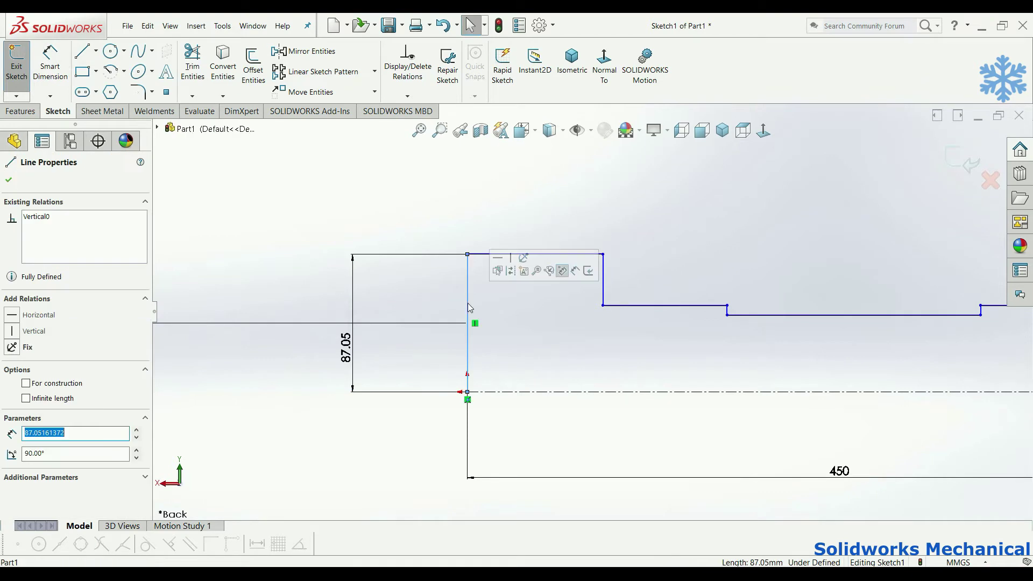
key(Delete)
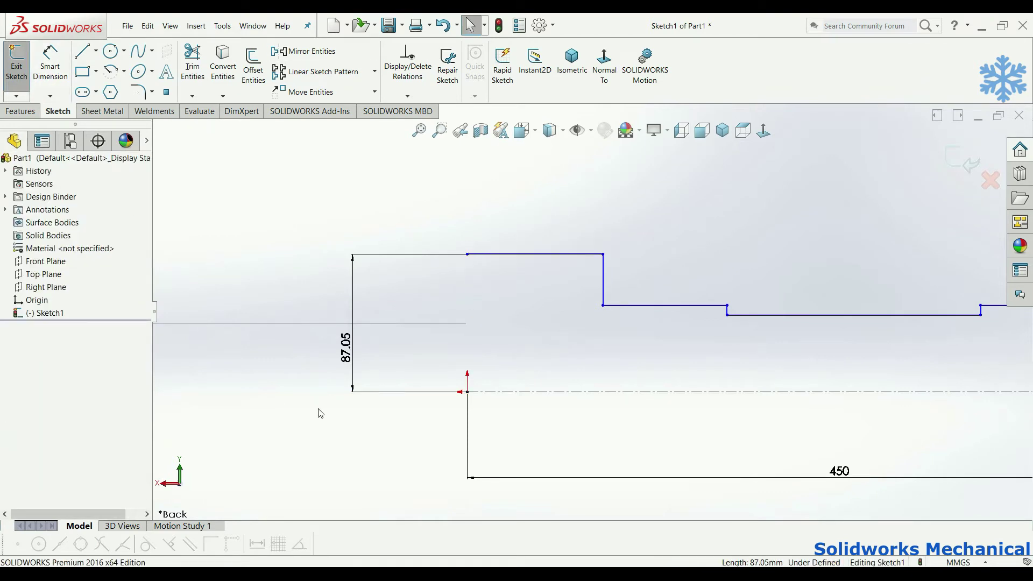
click(359, 370)
key(Delete)
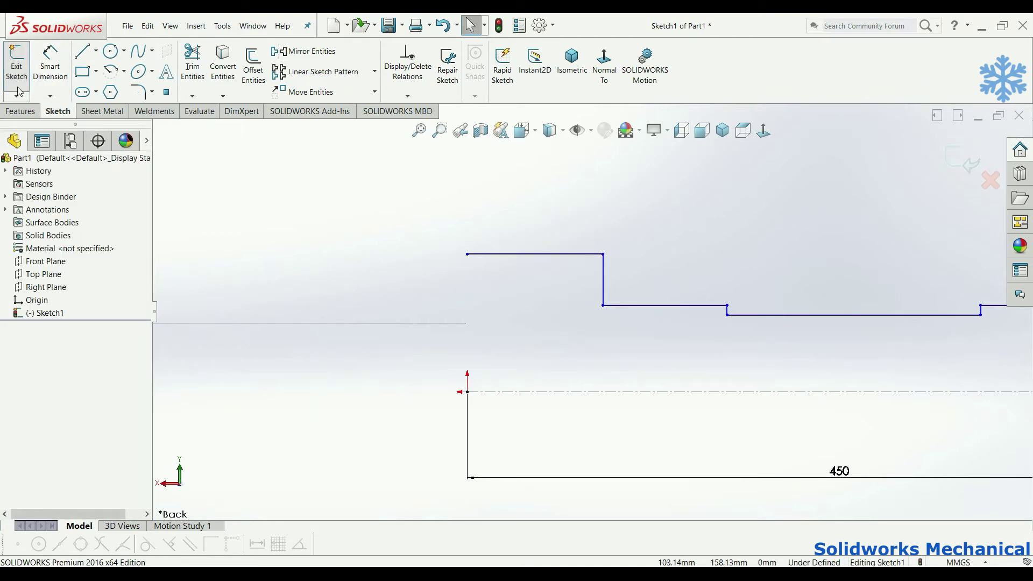
click(83, 52)
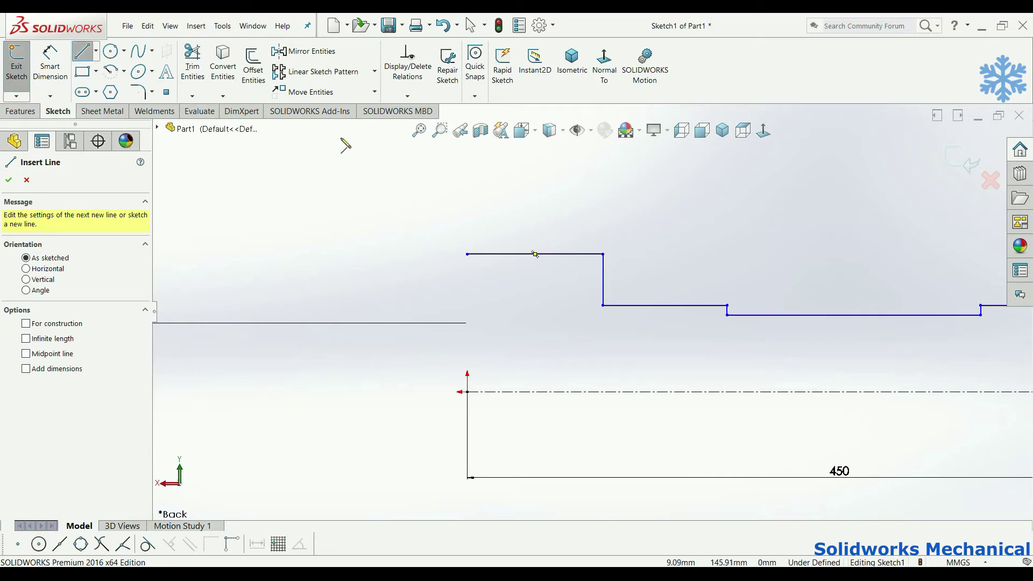
Step: Redraw the vertical left end line down to the centerline and dimension its height 45
drag(467, 254, 467, 393)
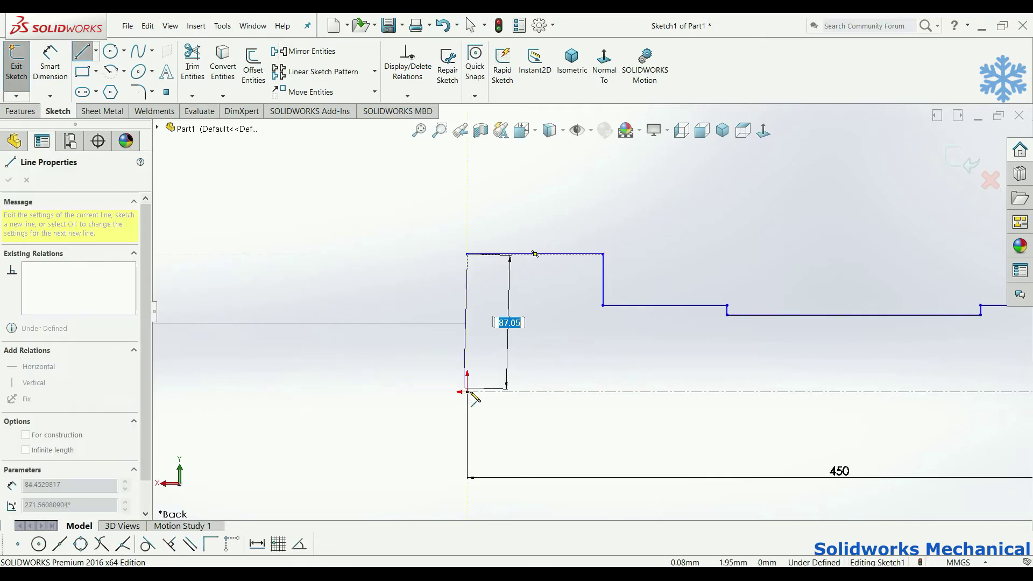
key(d)
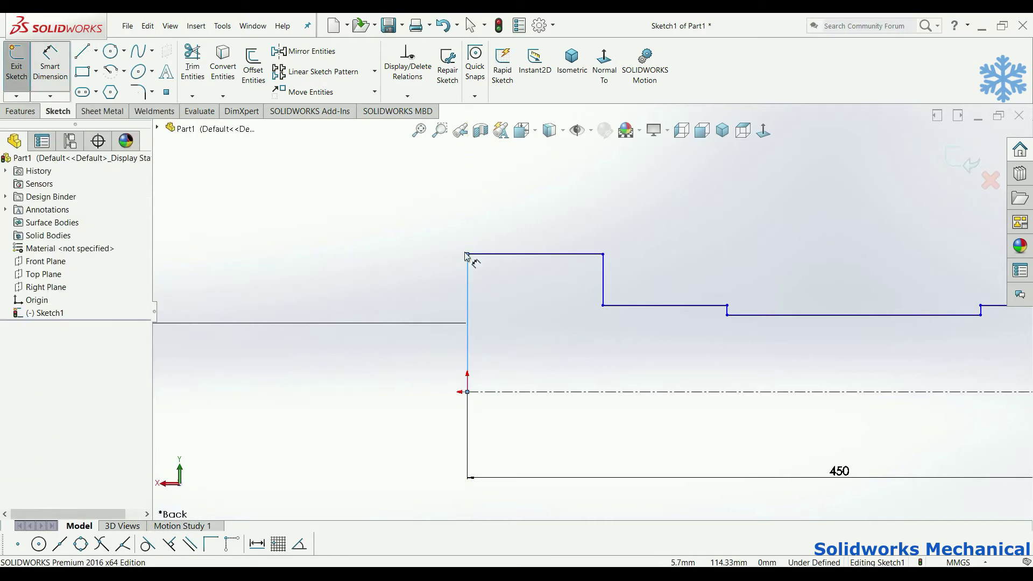
click(452, 330)
click(449, 359)
text(87.05161372mm)
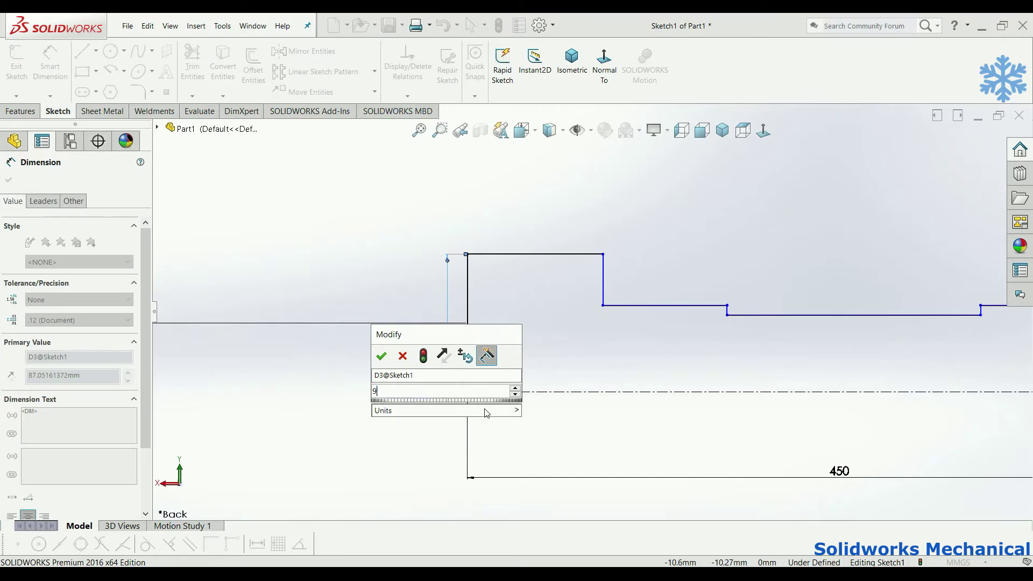
click(381, 356)
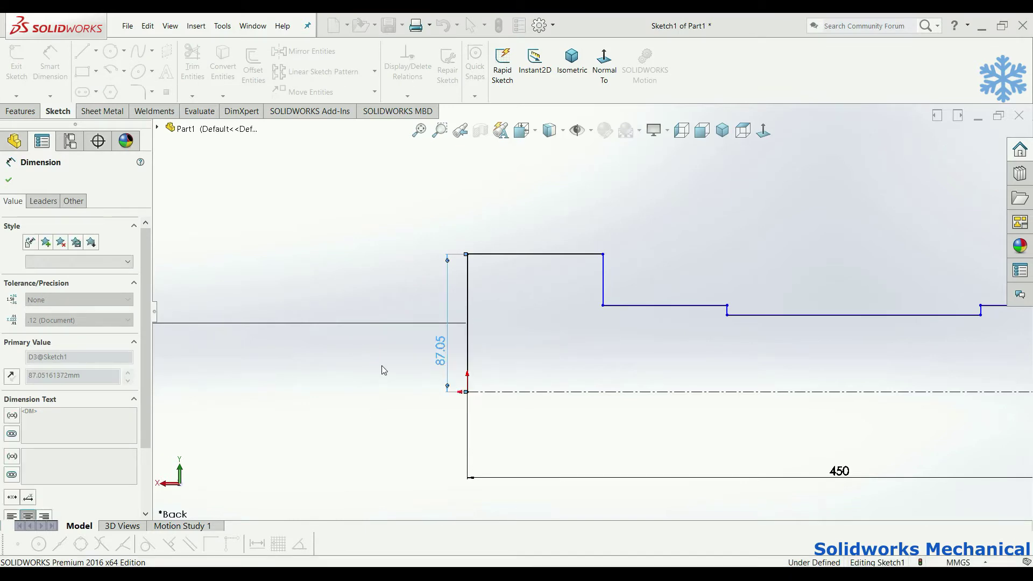
text(45)
key(Return)
click(632, 306)
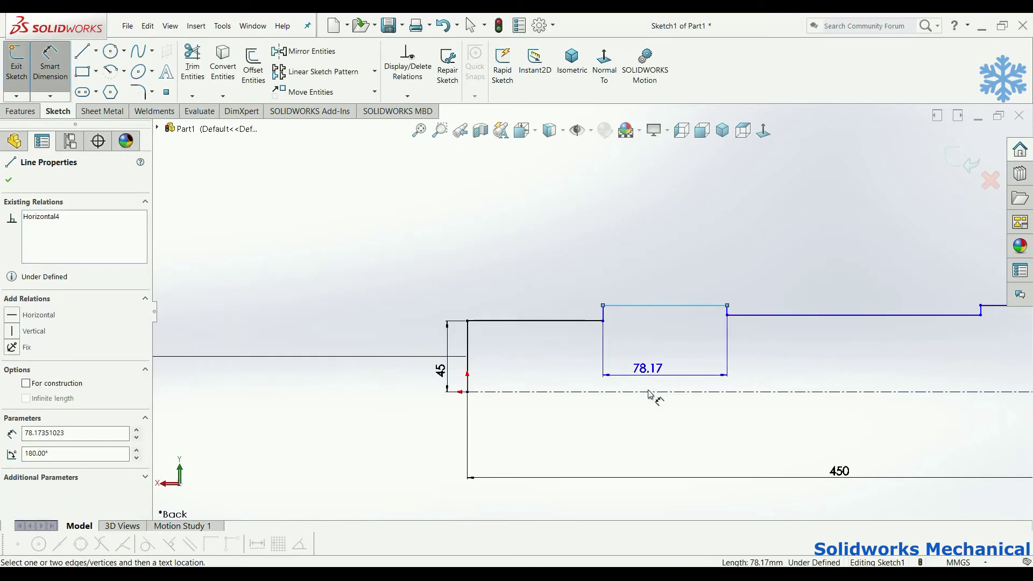
Step: Add and delete a 54.71 step height dimension, then drag the middle step's edge lower
click(649, 391)
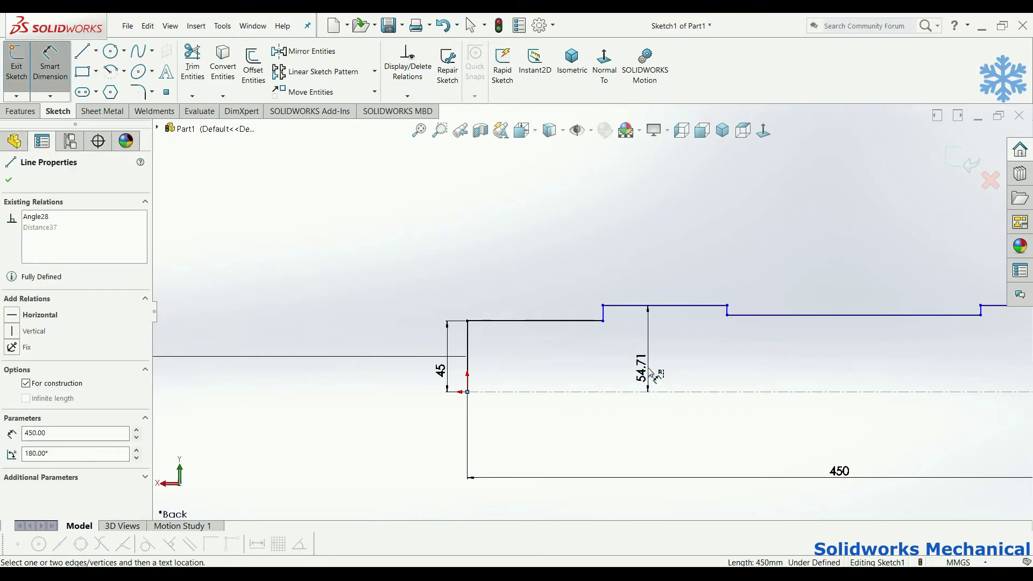
click(649, 372)
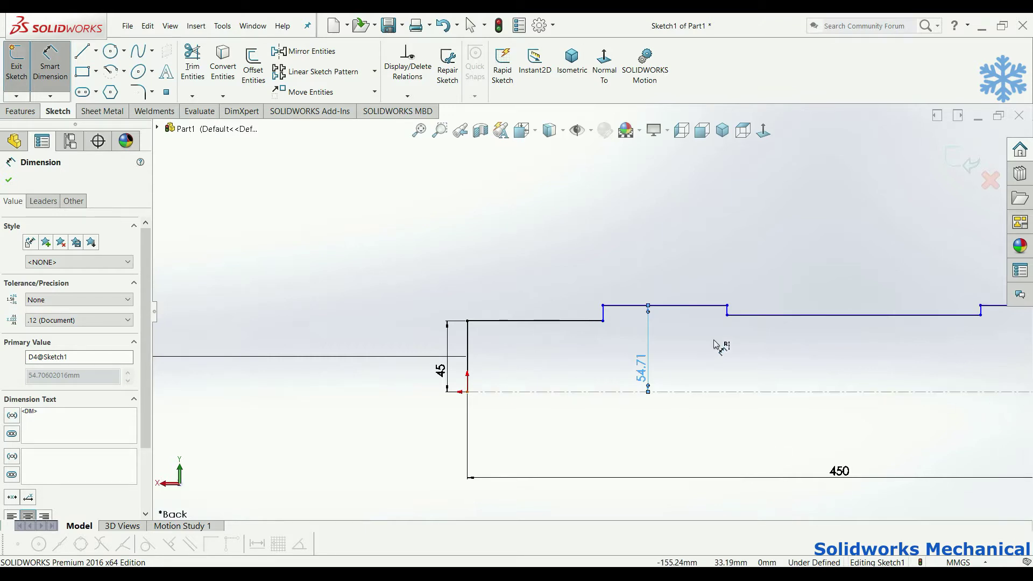
scroll(655, 292, down, 3)
scroll(677, 306, down, 2)
key(Escape)
click(598, 492)
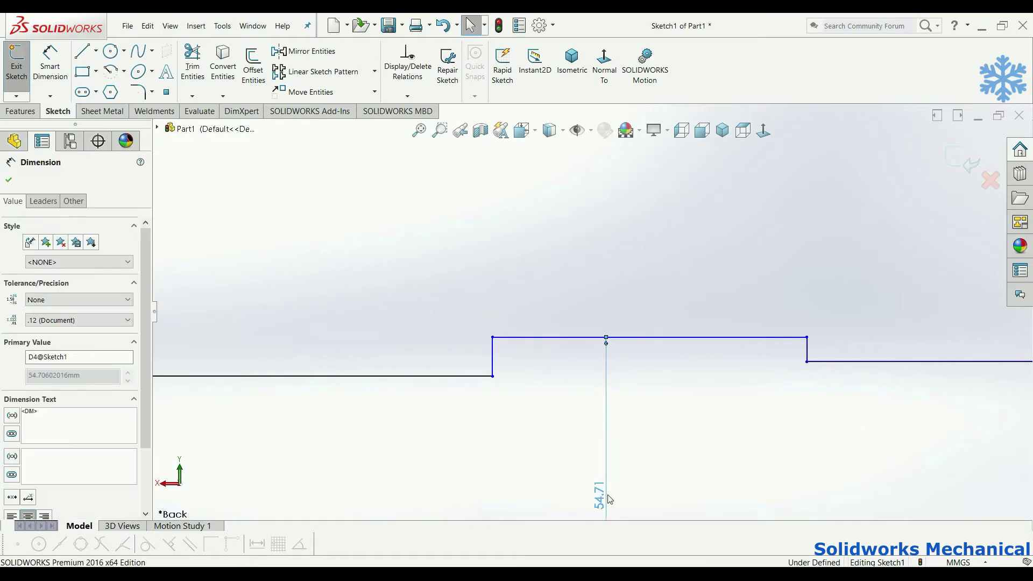
key(Delete)
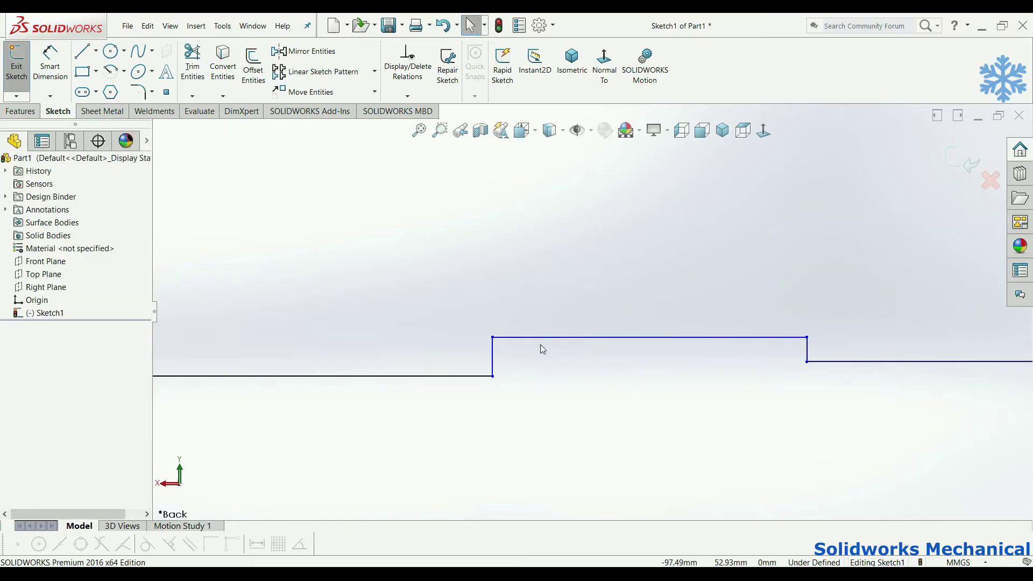
drag(544, 339, 546, 419)
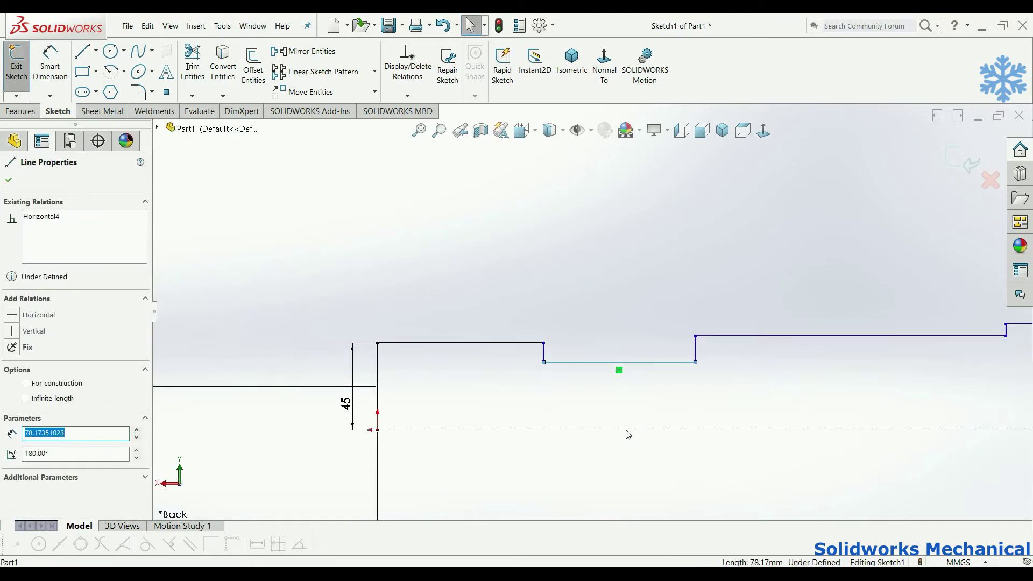
key(Escape)
Step: Dimension the lowered step at 34.88, then delete the old centerline and its dimension
click(50, 65)
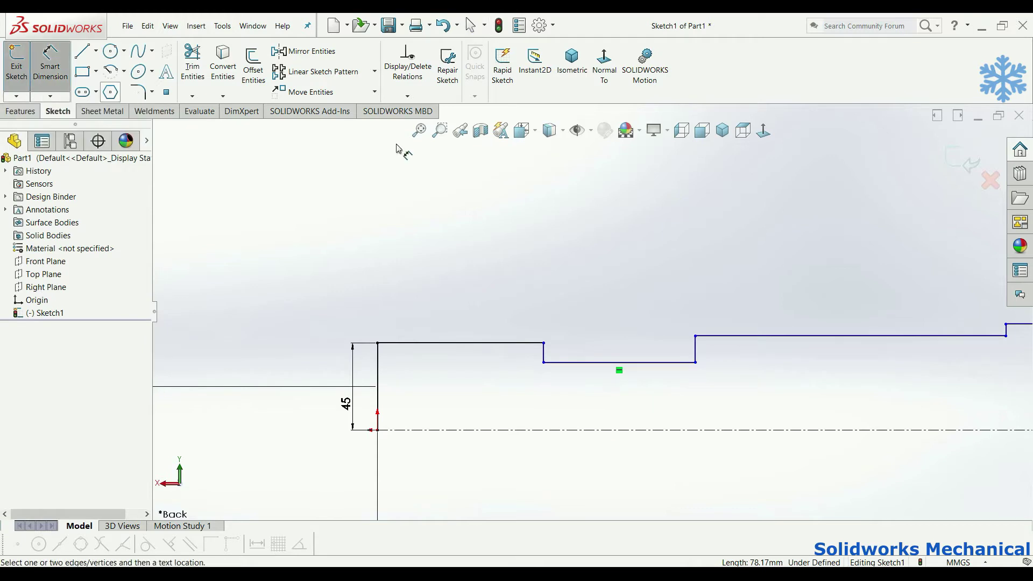
click(574, 363)
click(589, 430)
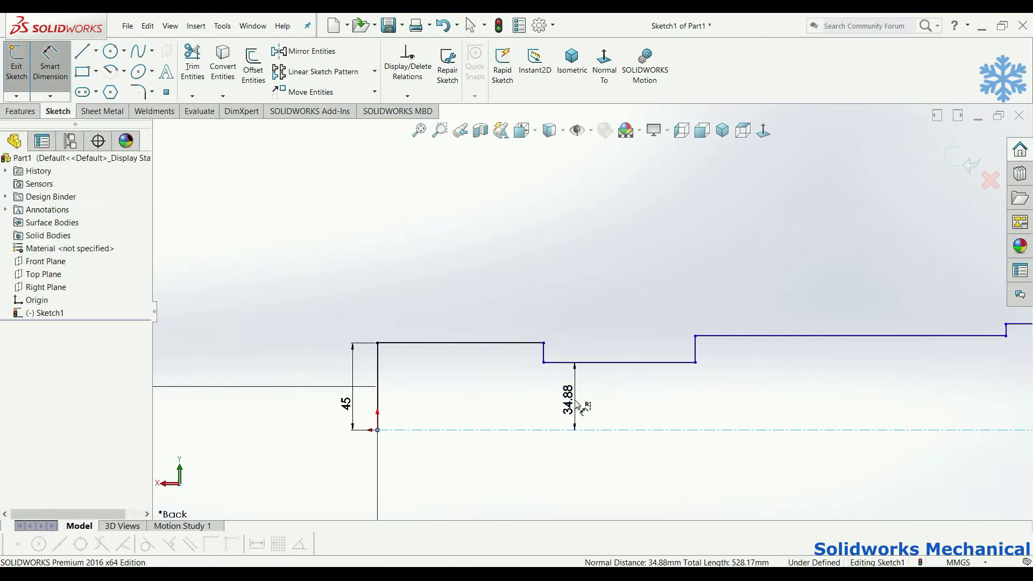
click(578, 405)
click(596, 297)
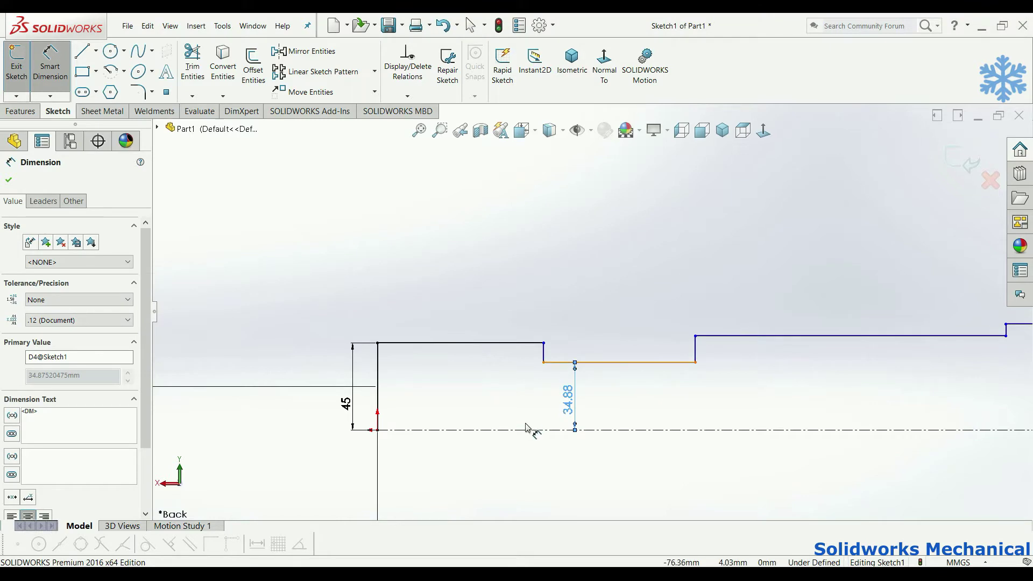
click(524, 429)
key(Delete)
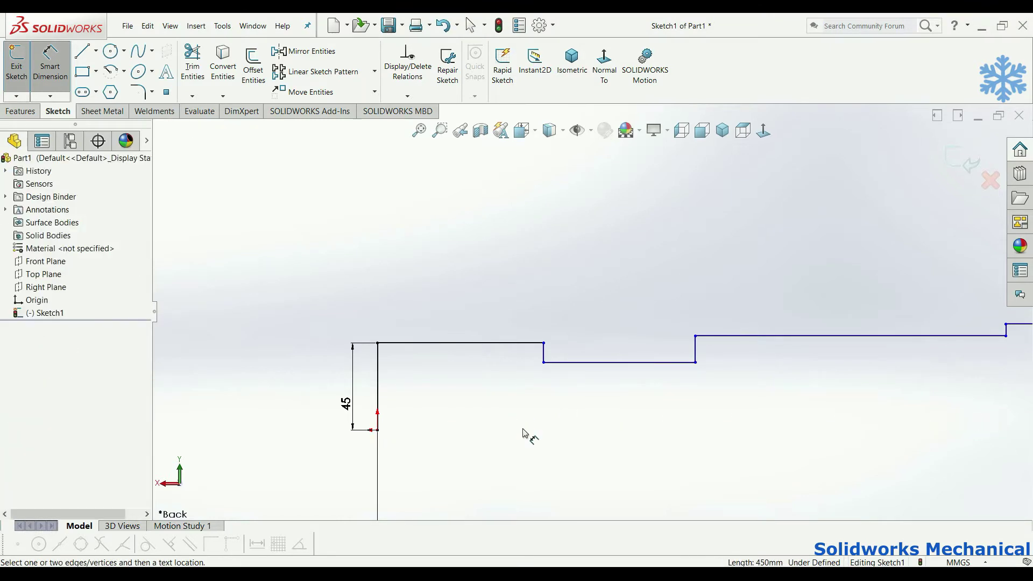
click(96, 51)
Step: Draw a centerline from the profile's lower left corner to its right end, then fit the view
click(94, 80)
click(378, 430)
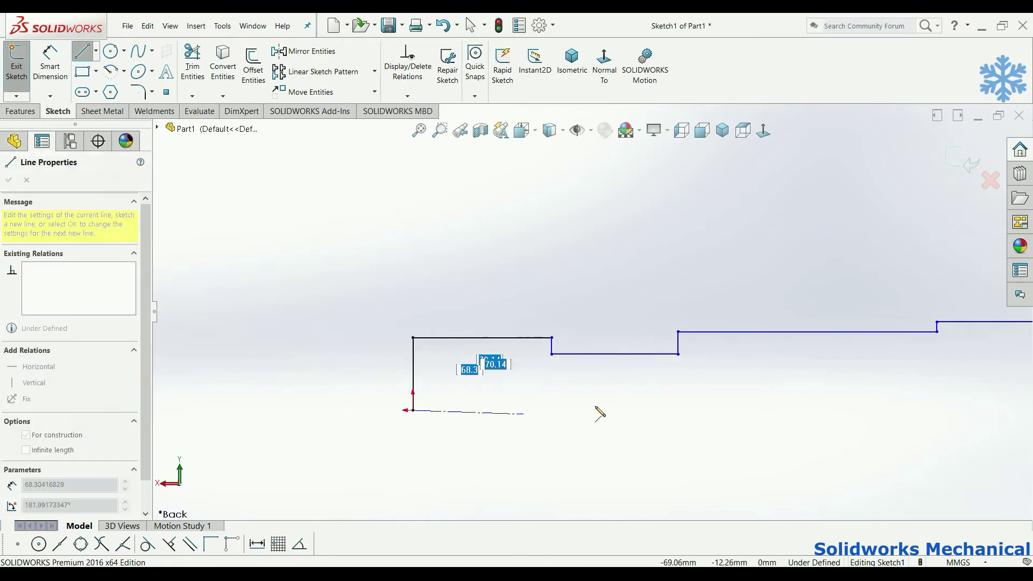
scroll(545, 414, up, 5)
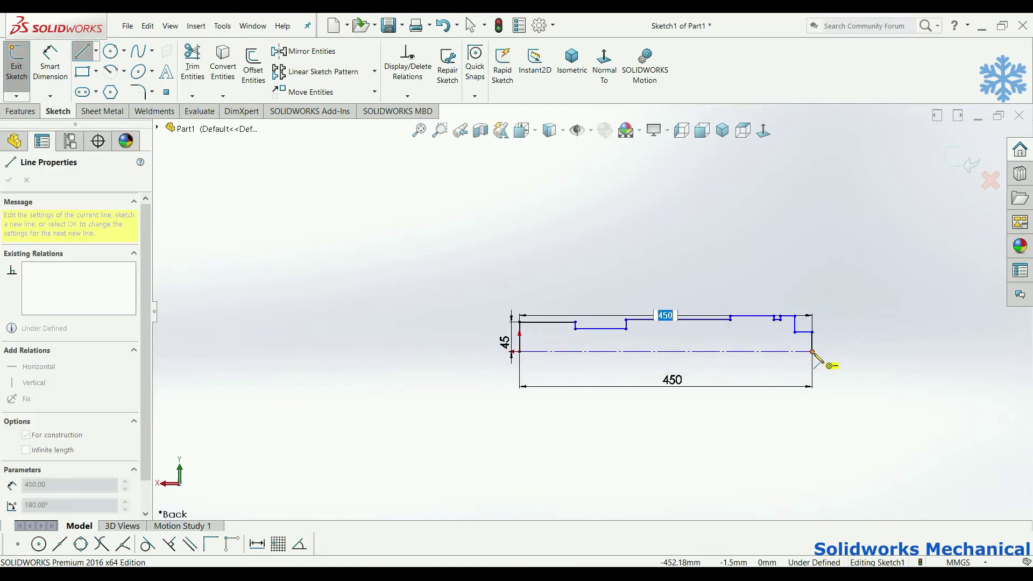
scroll(813, 352, down, 3)
scroll(791, 358, down, 2)
scroll(734, 346, down, 2)
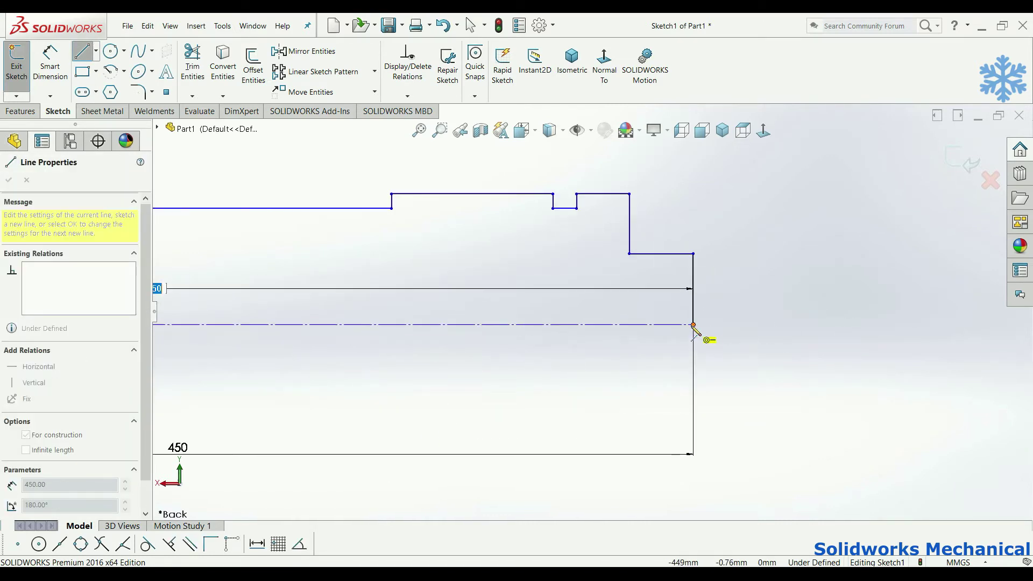
click(693, 325)
key(Escape)
scroll(694, 325, up, 3)
scroll(343, 334, up, 1)
key(f)
click(50, 65)
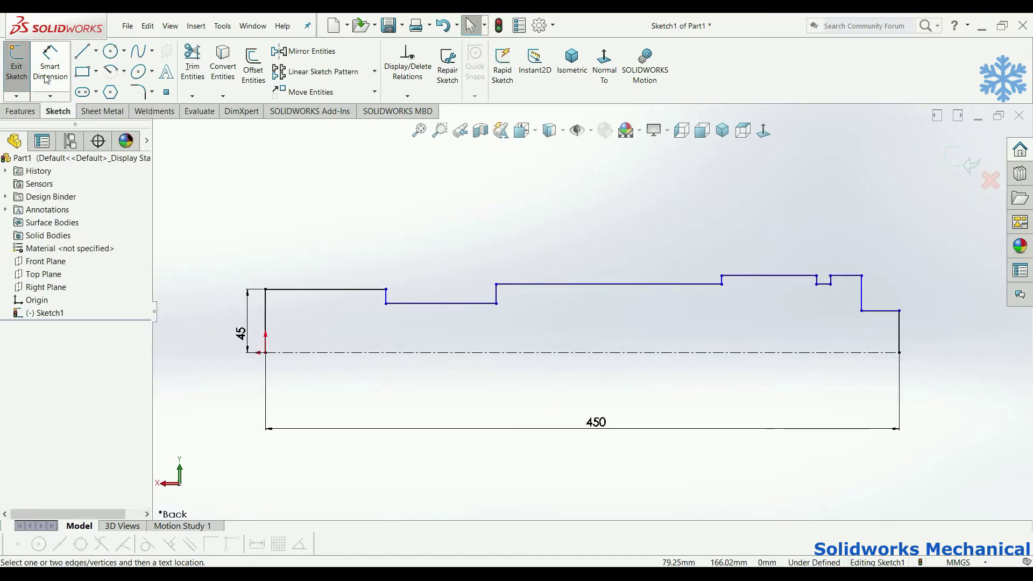
Step: Dimension the second and third step lines at 32.50 (65/2) and 32 from the centerline
click(412, 303)
click(421, 353)
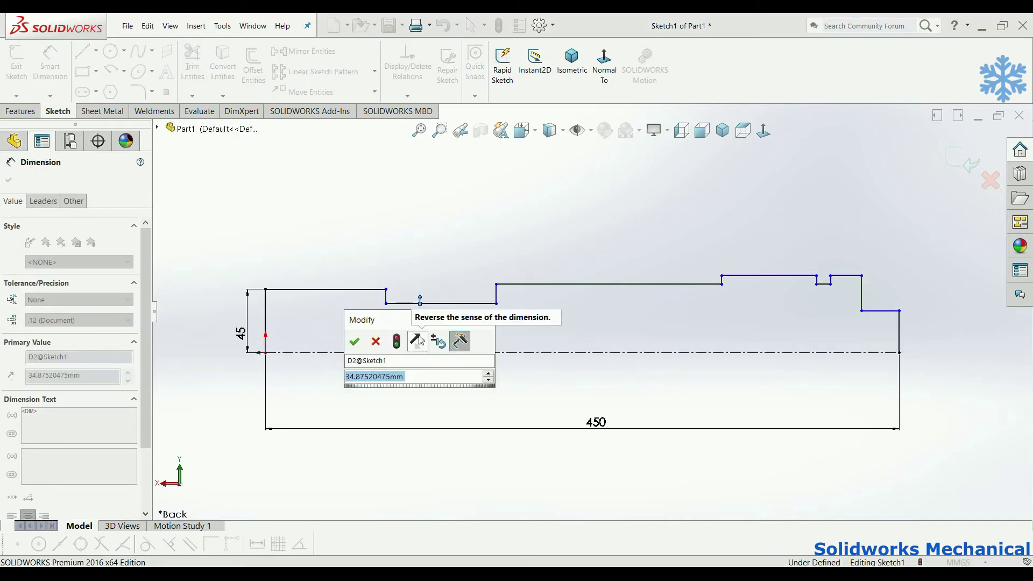
text(65/2)
key(Return)
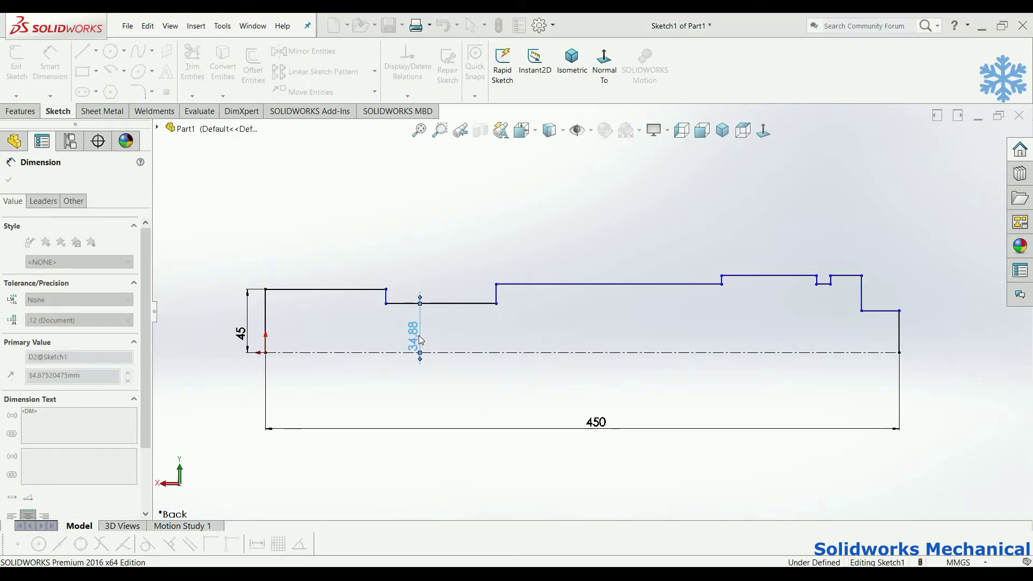
click(549, 283)
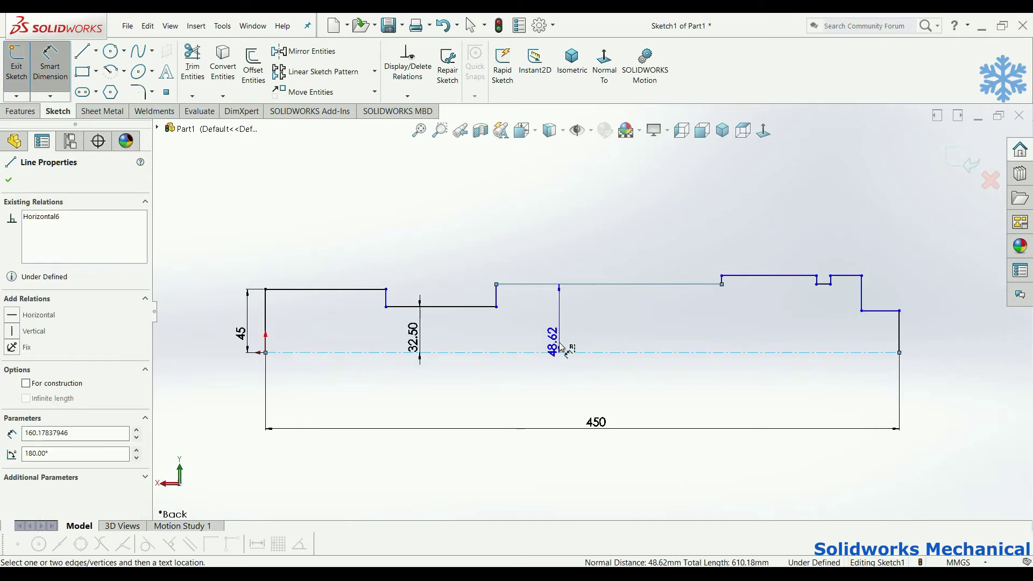
click(565, 327)
text(32)
key(Return)
Step: Dimension the next raised step at 32.50 and the groove bottom at 31.25 from the centerline
click(753, 275)
click(761, 332)
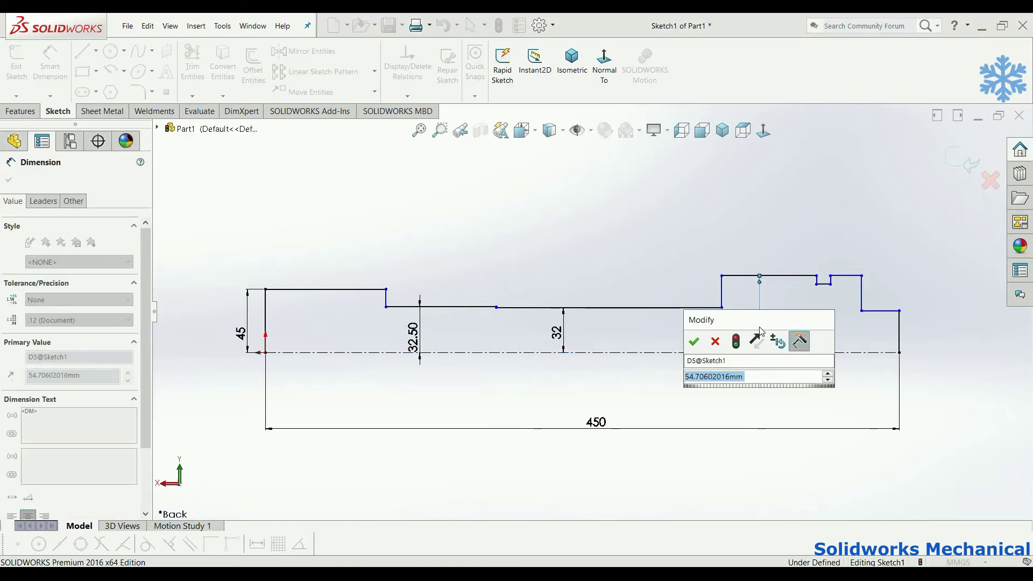
text(32.5)
key(Return)
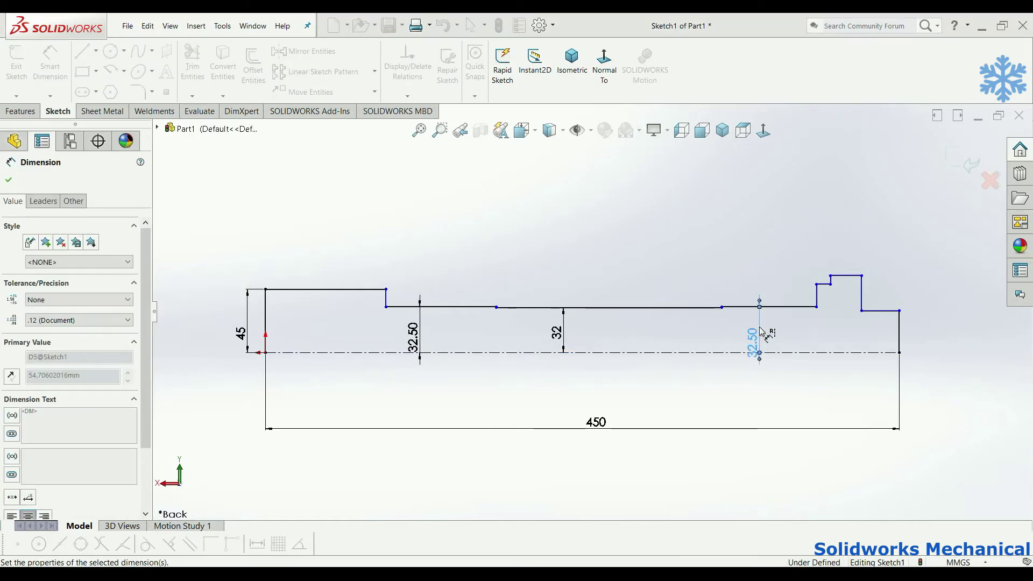
click(827, 287)
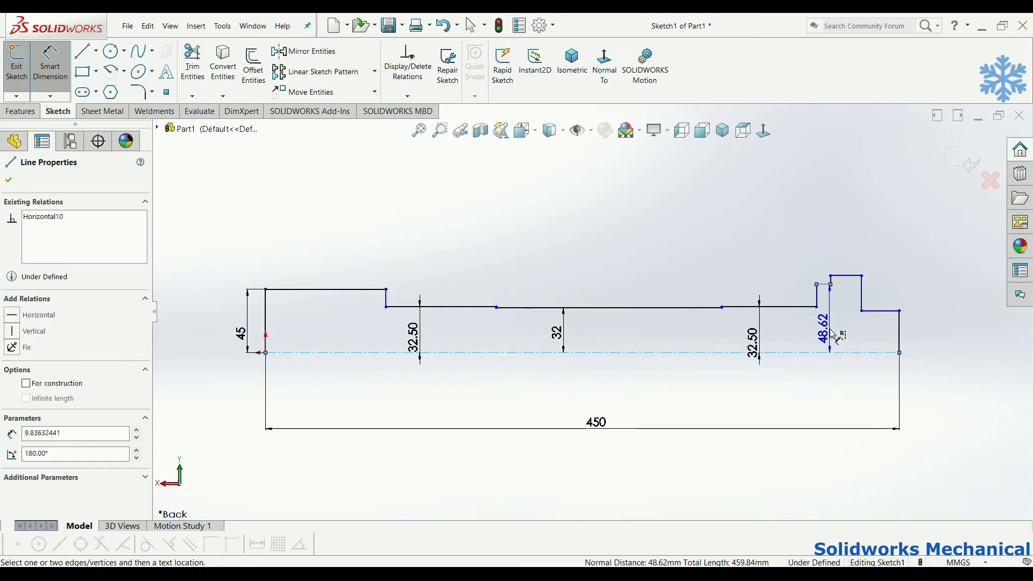
click(829, 334)
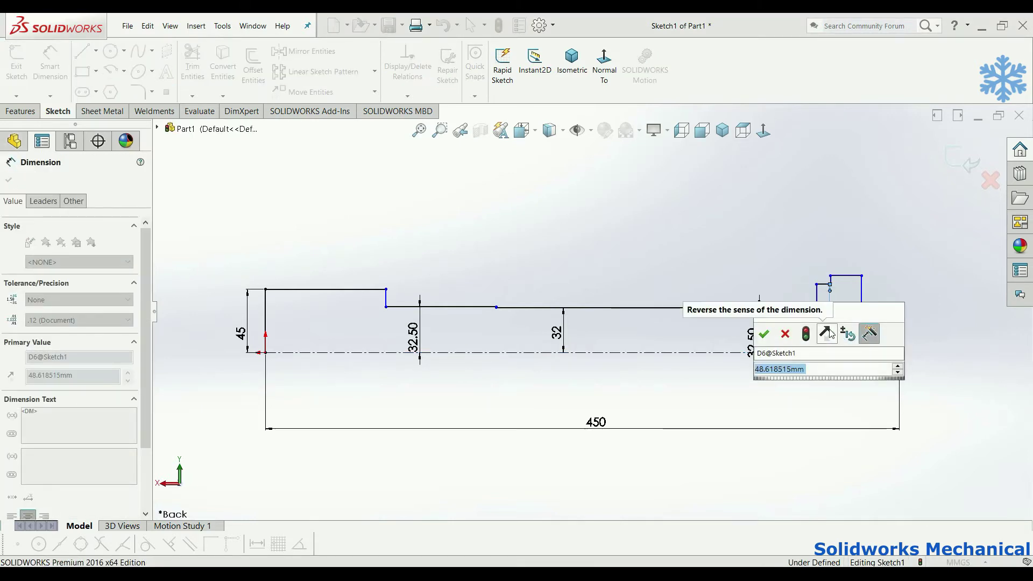
text(60.5)
key(Escape)
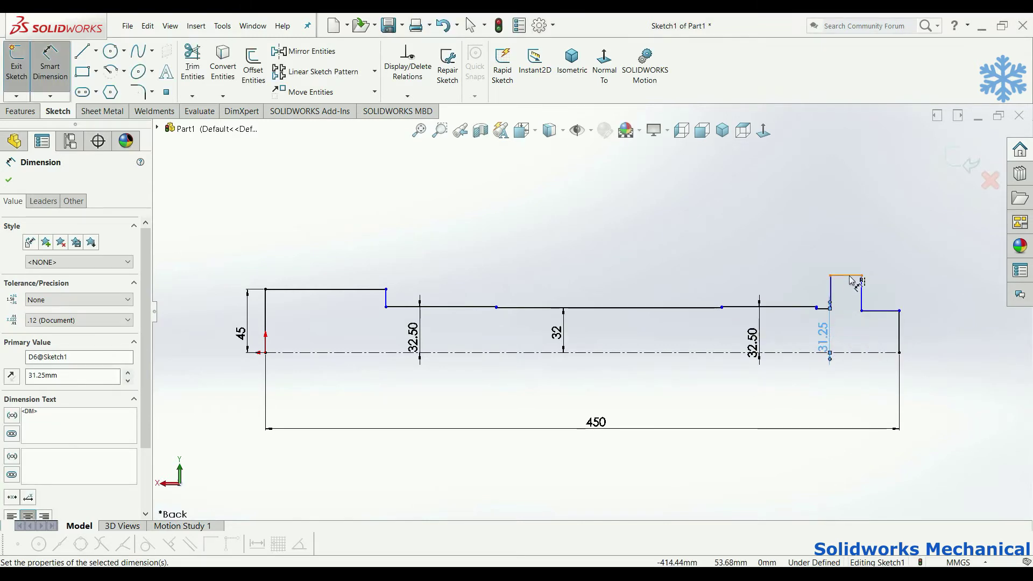
Step: Dimension the short line after the groove at radius 32.50 and set the groove width to 3
click(851, 278)
click(856, 352)
click(855, 334)
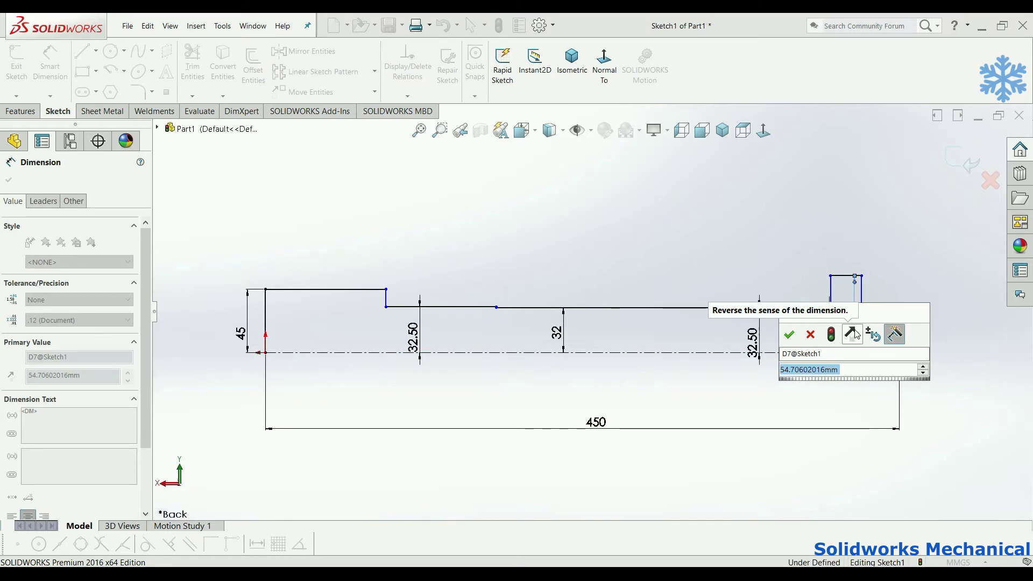
text(632.5)
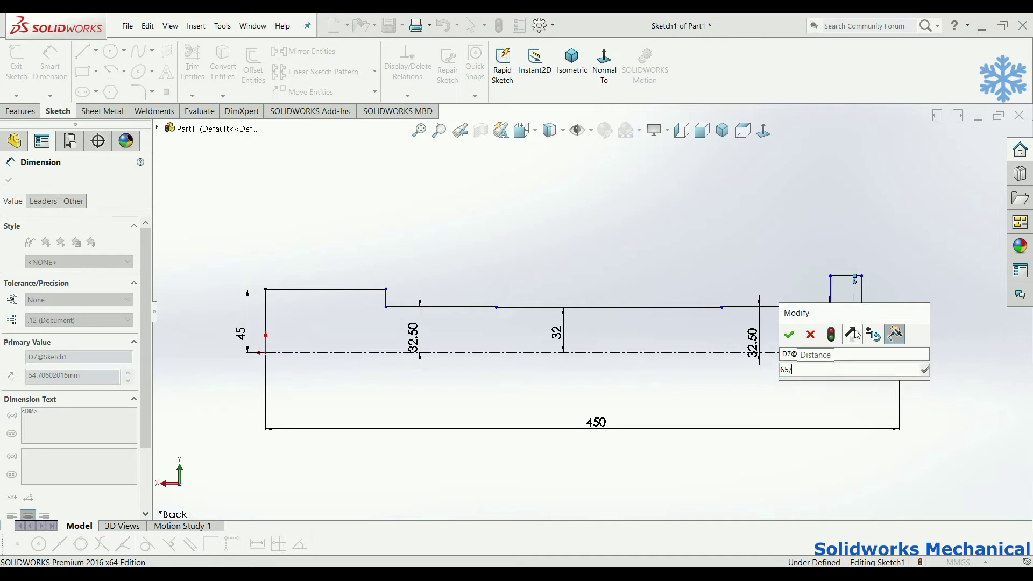
key(Return)
scroll(858, 334, down, 3)
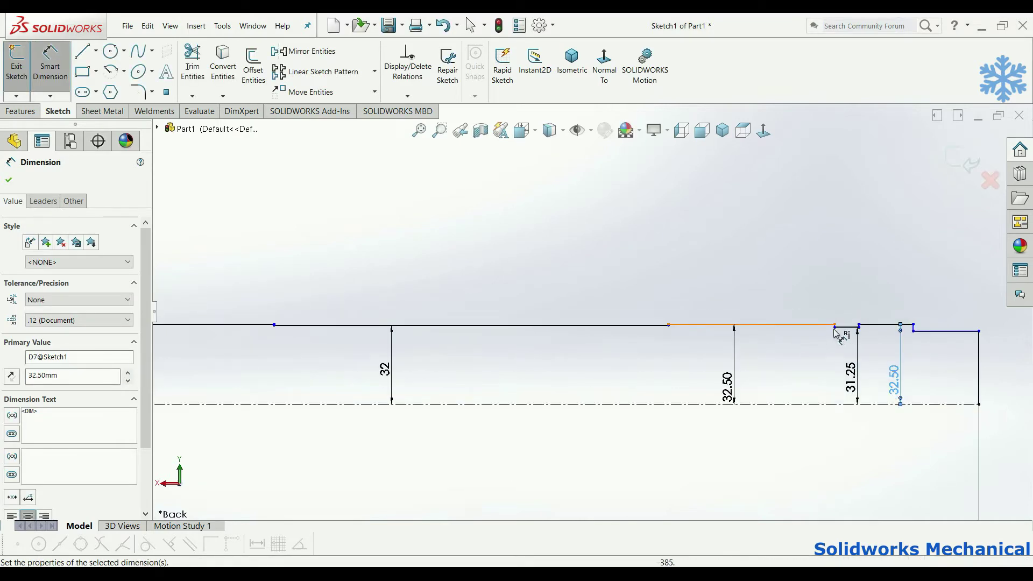
click(852, 327)
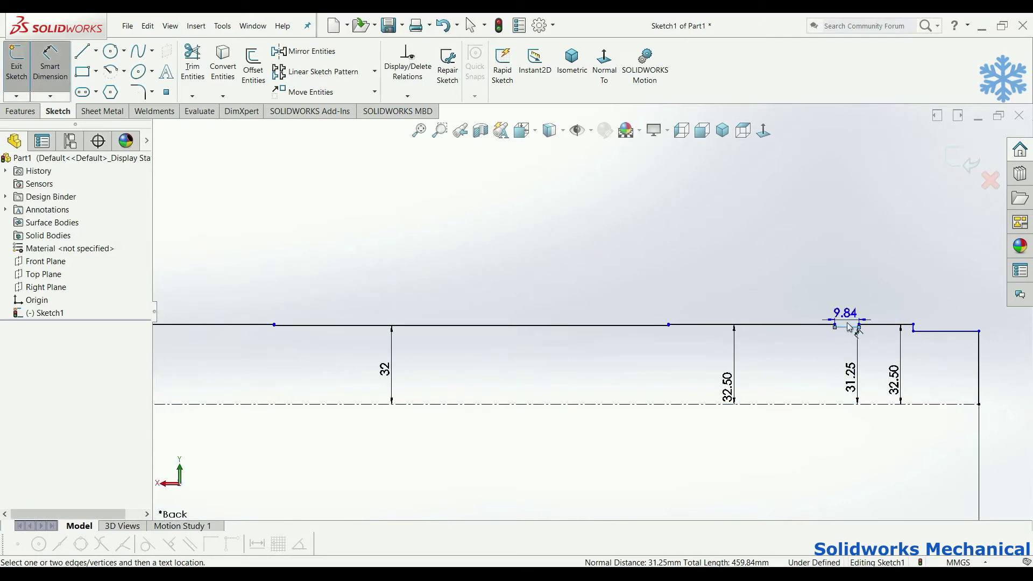
click(861, 288)
text(3)
key(Return)
Step: Dimension the end step at 20 from the centerline and place a length dimension on it
key(z)
key(z)
key(z)
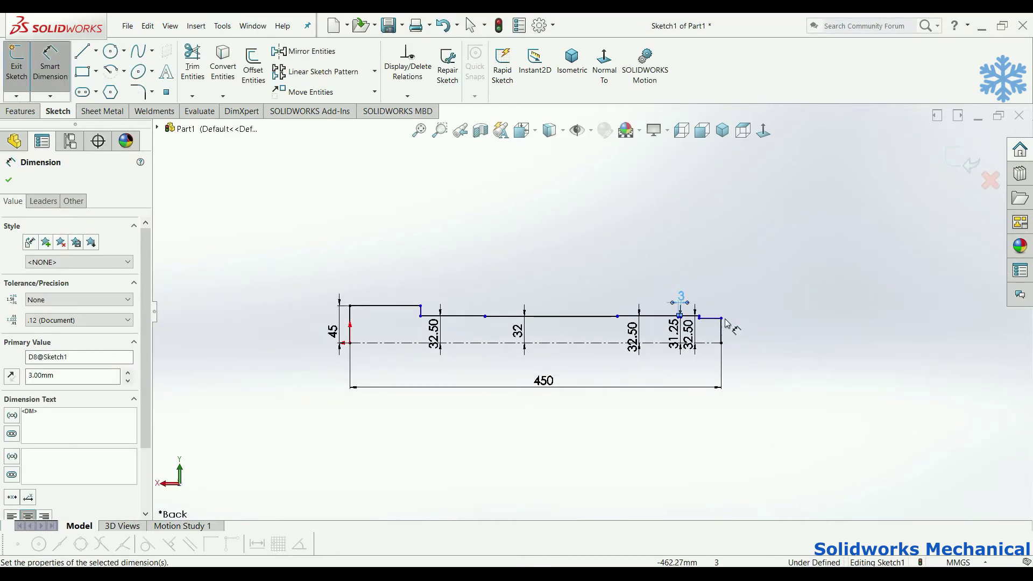
scroll(730, 322, down, 3)
key(Escape)
click(682, 319)
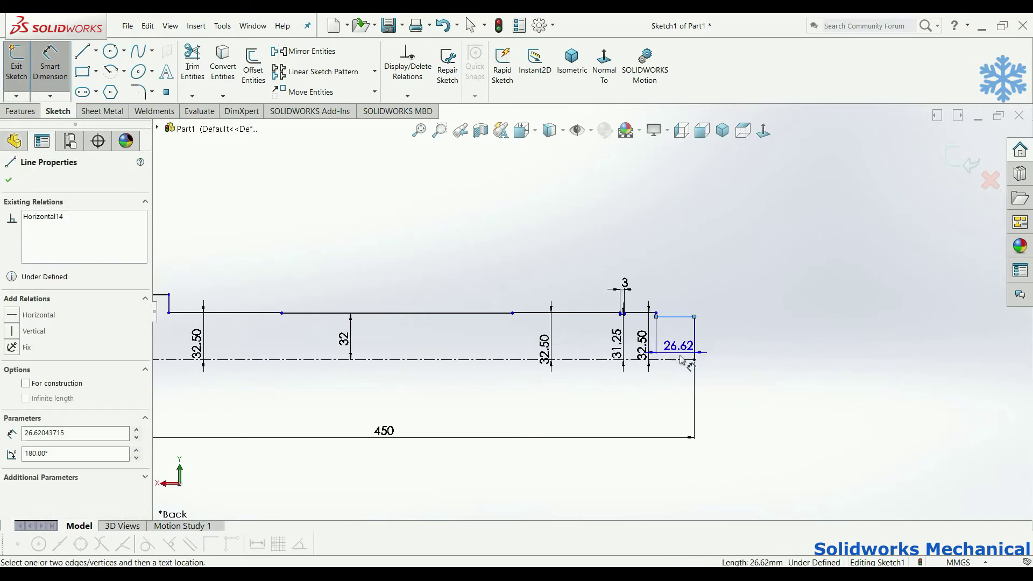
click(772, 347)
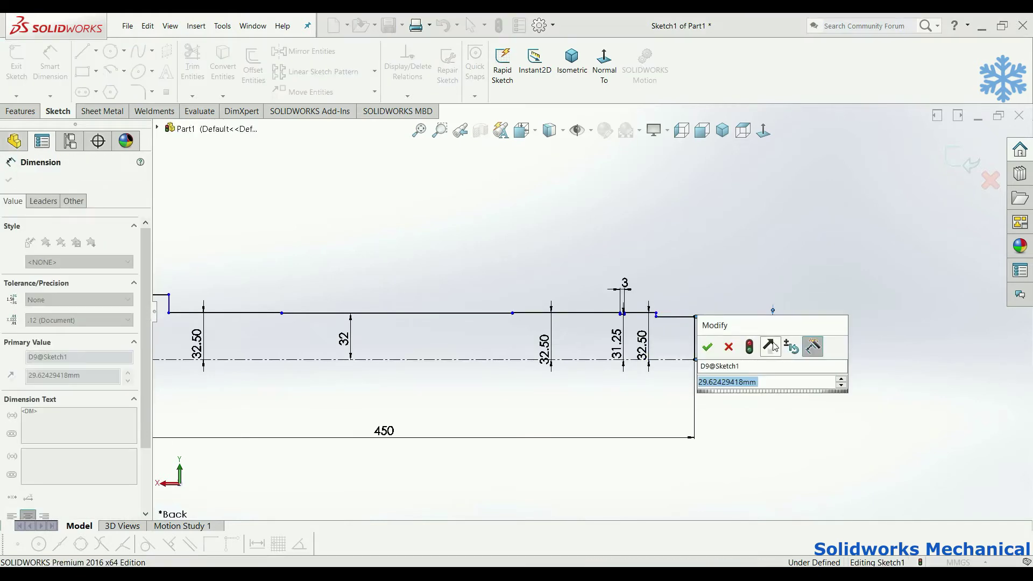
text(20)
key(Return)
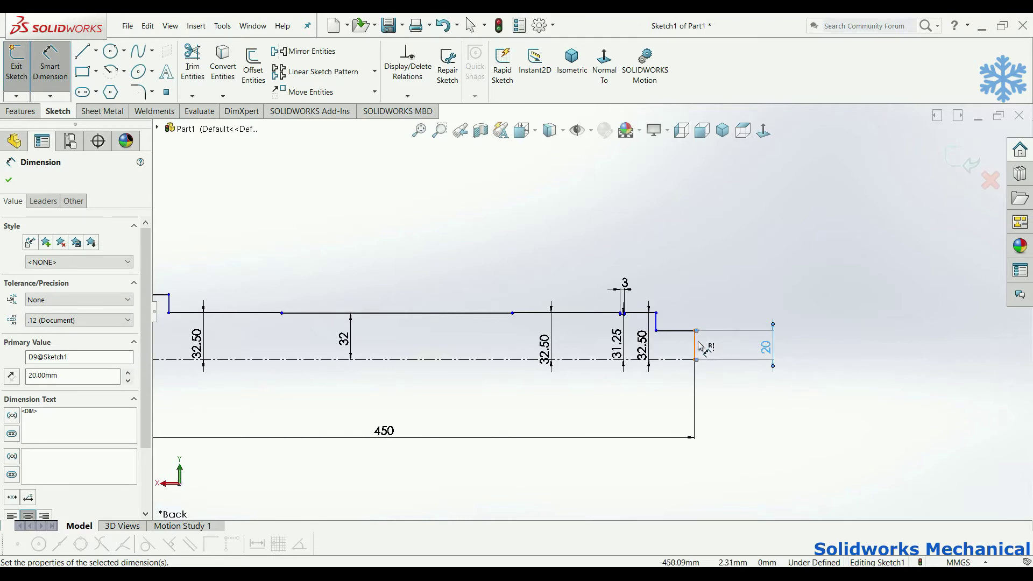
click(679, 330)
click(680, 292)
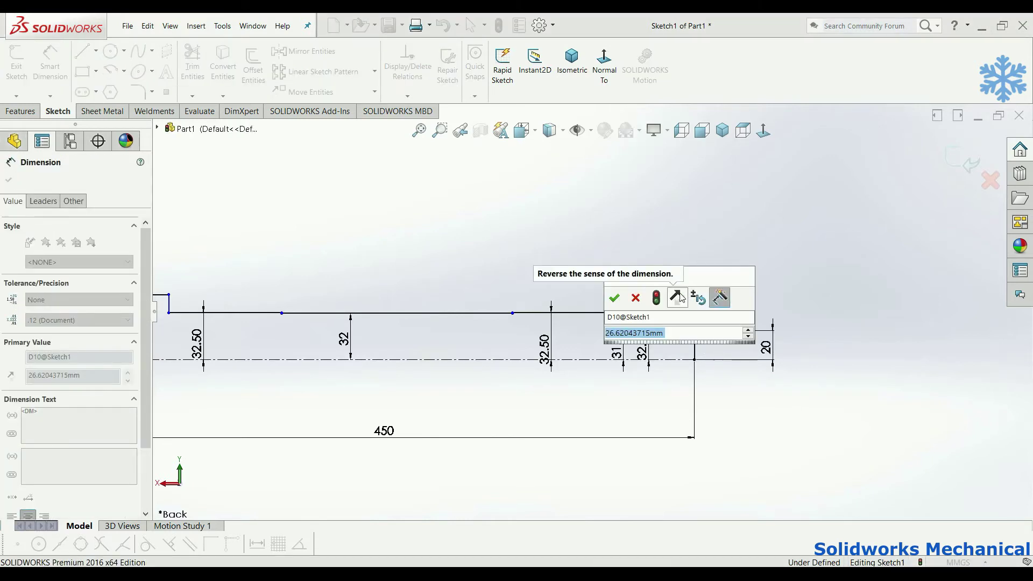
Step: Dimension the two right-end top lines at 30, then change the end step length to 60
text(30)
key(Return)
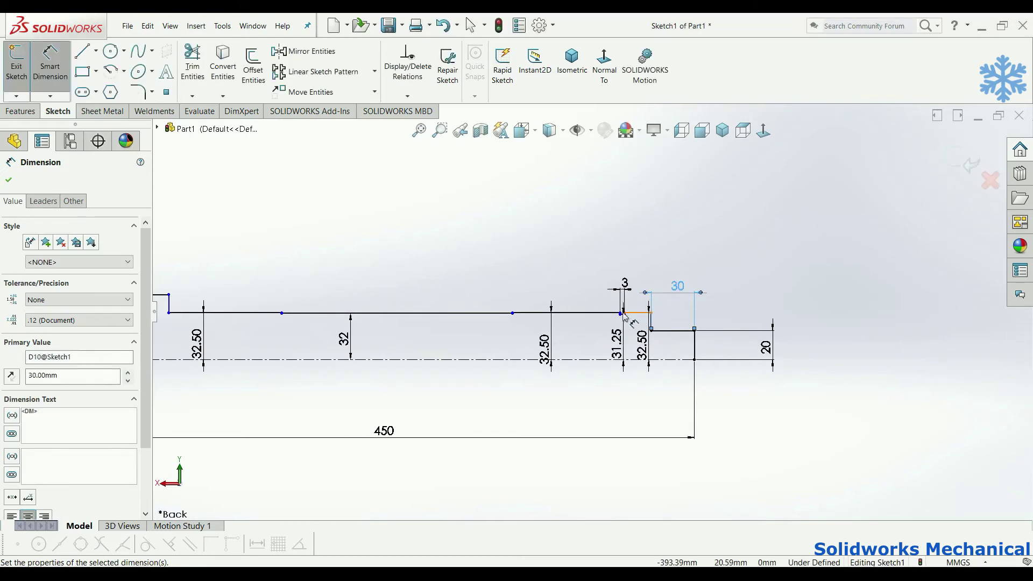
click(641, 315)
click(637, 257)
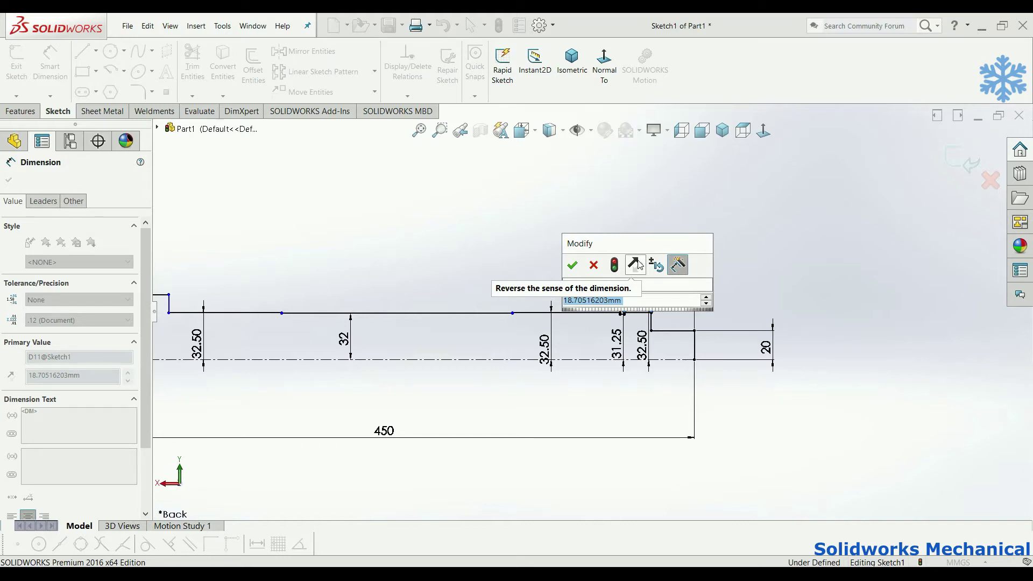
text(30)
key(Return)
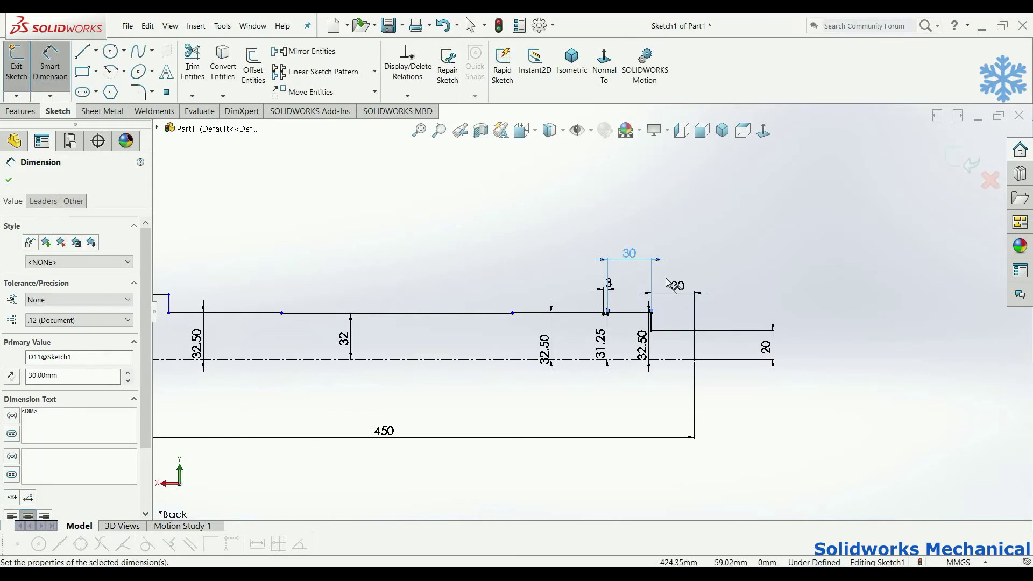
double_click(672, 285)
text(60)
key(Return)
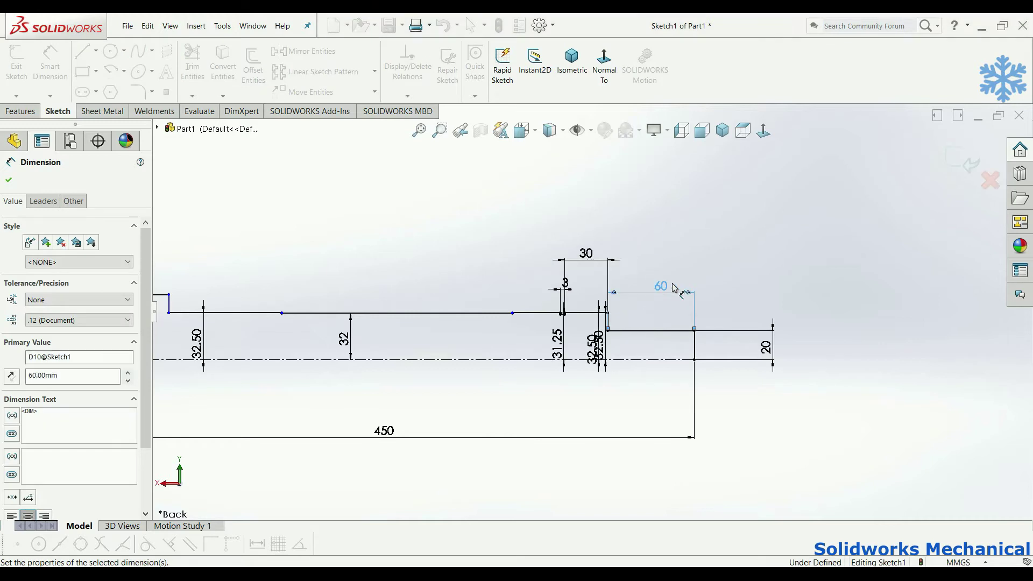
Step: Dimension the next section's top line at 62 and the long middle line at 171
click(535, 315)
click(535, 242)
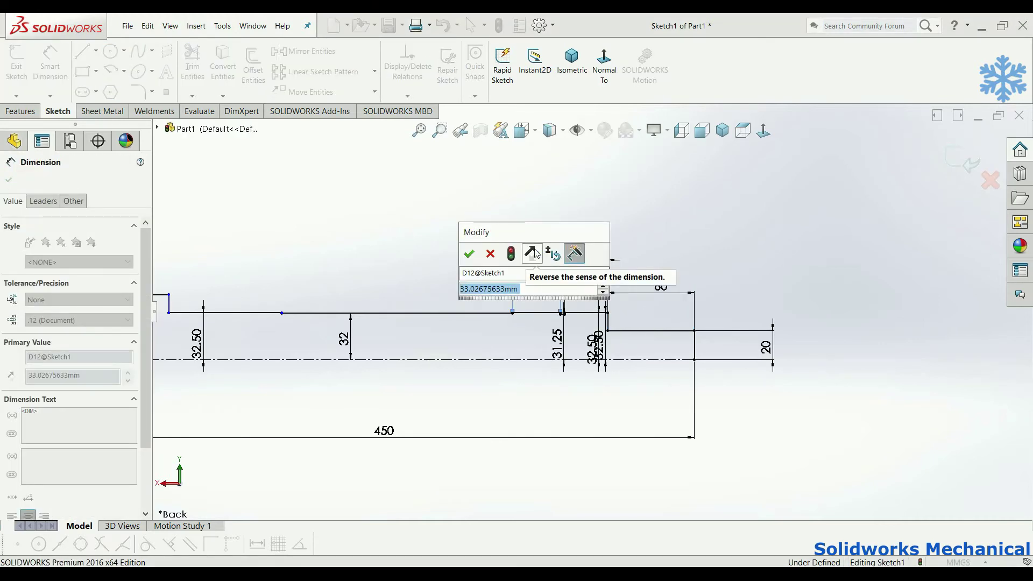
text(62)
key(Return)
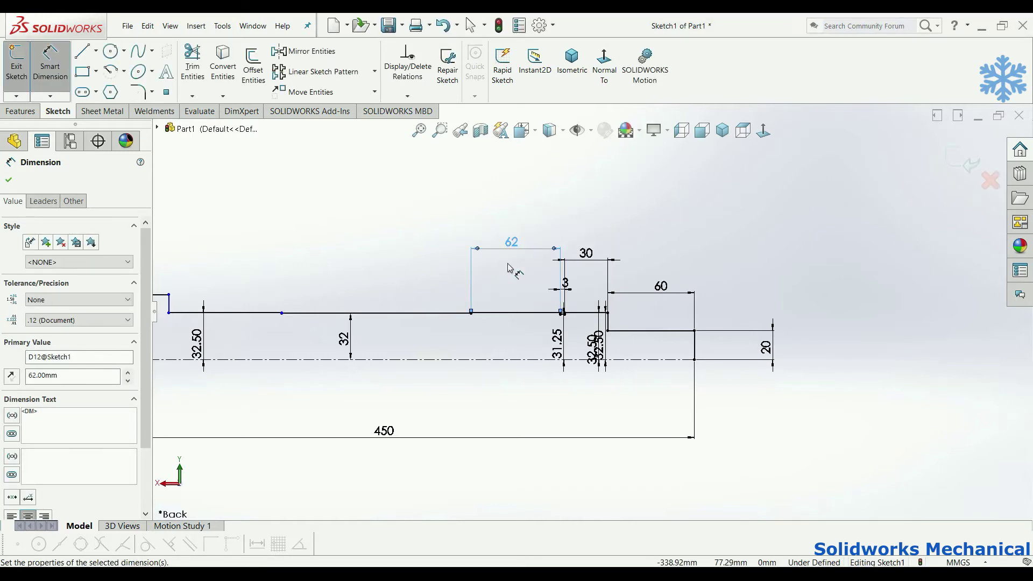
click(403, 312)
click(406, 291)
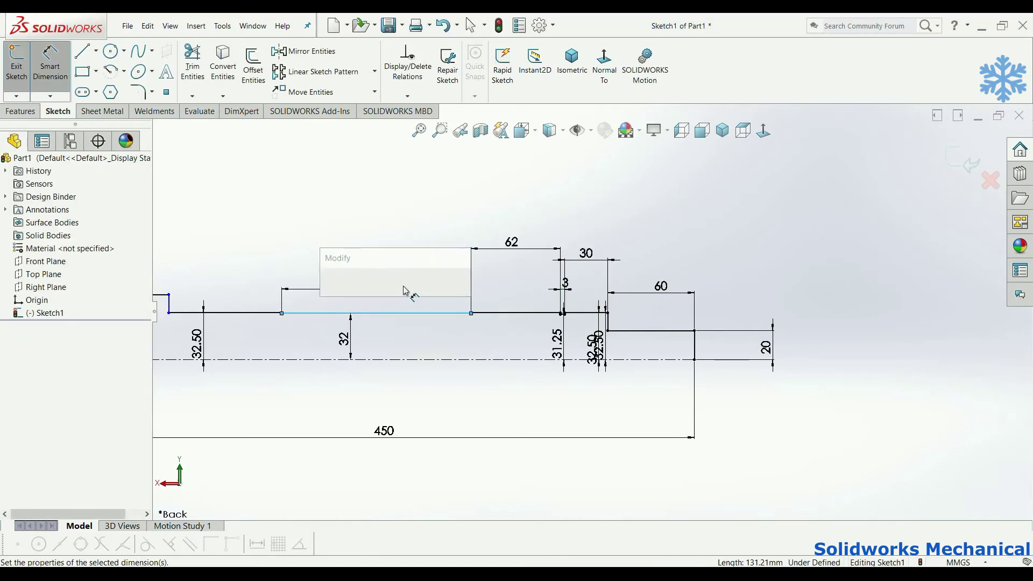
text(171)
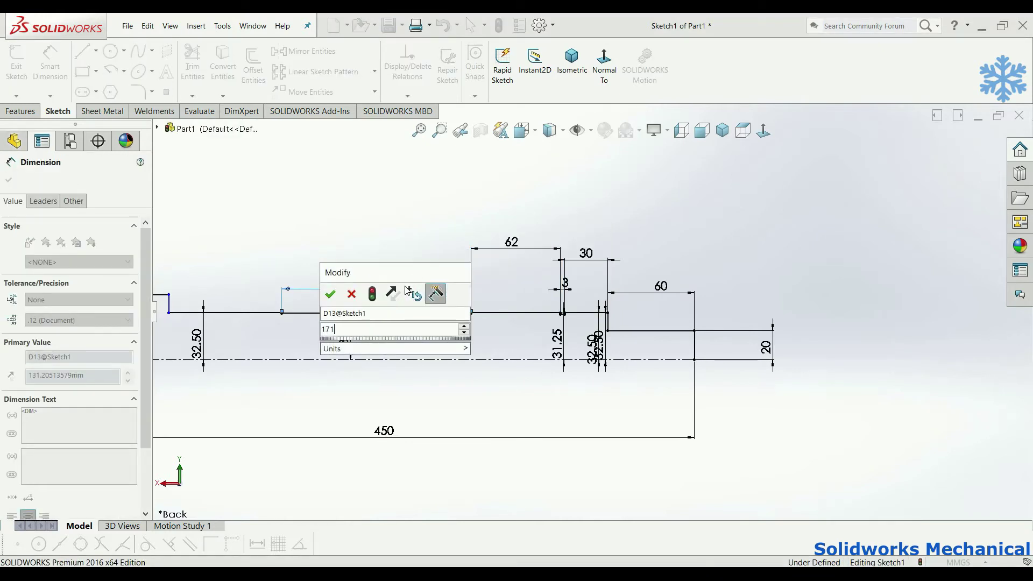
key(Return)
Step: Dimension the short line at the left end at 83 mm
click(205, 312)
click(205, 280)
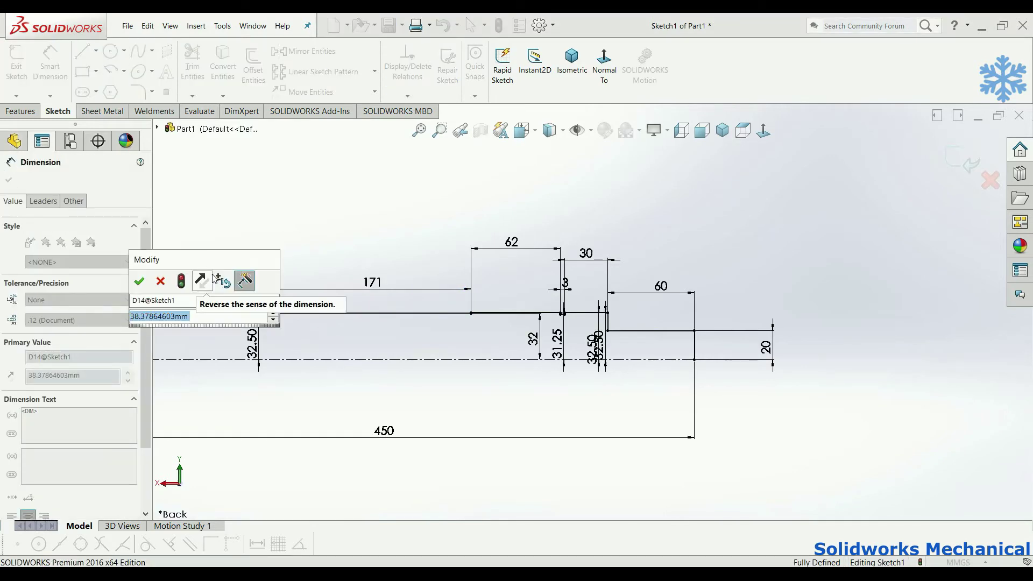
text(83)
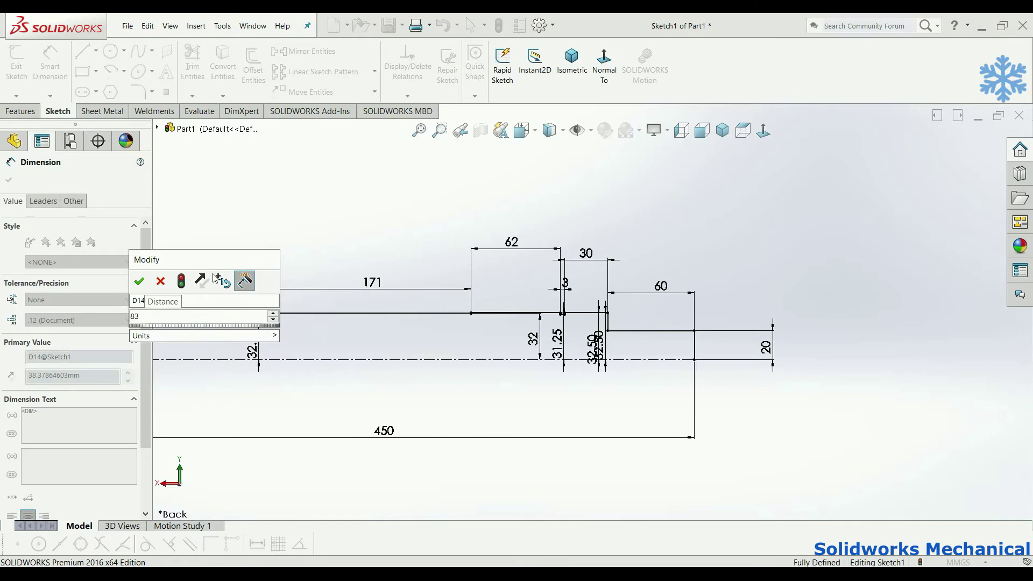
key(Return)
key(f)
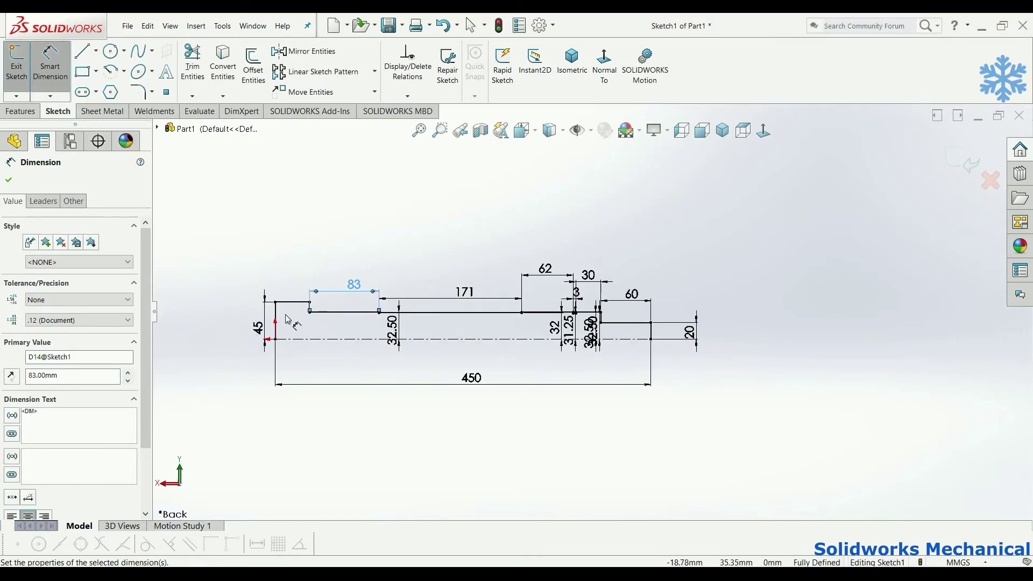
scroll(291, 316, up, 3)
Step: Dimension the top-left short line at 41 mm, leaving the profile fully defined
click(346, 294)
click(352, 264)
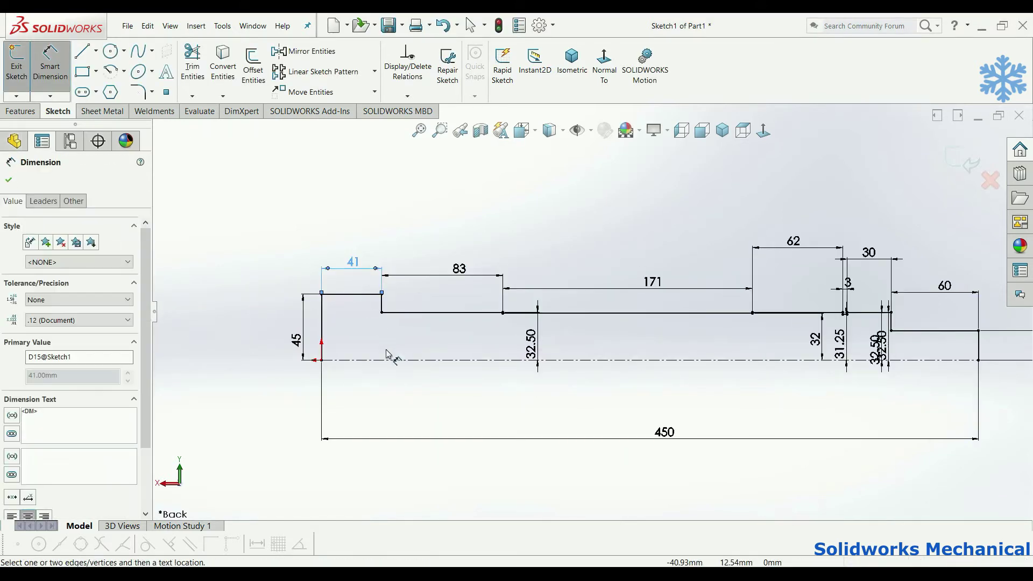
scroll(581, 355, down, 2)
scroll(561, 340, up, 3)
scroll(560, 340, up, 3)
scroll(487, 349, down, 2)
scroll(487, 351, down, 3)
scroll(501, 355, down, 2)
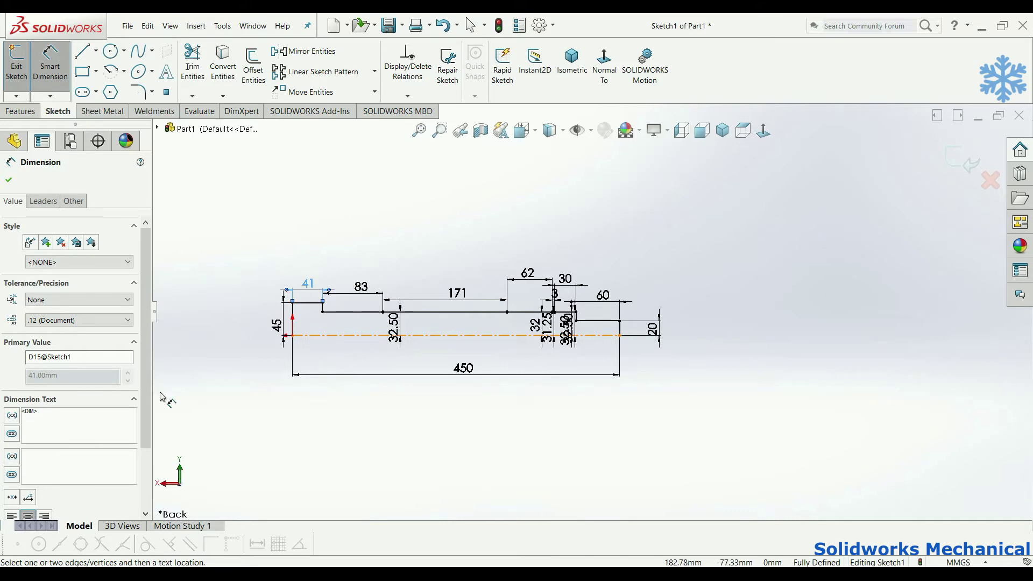
Step: Revolve the profile 360° about the centerline into a shaft, then start a sketch on its large end face
click(21, 111)
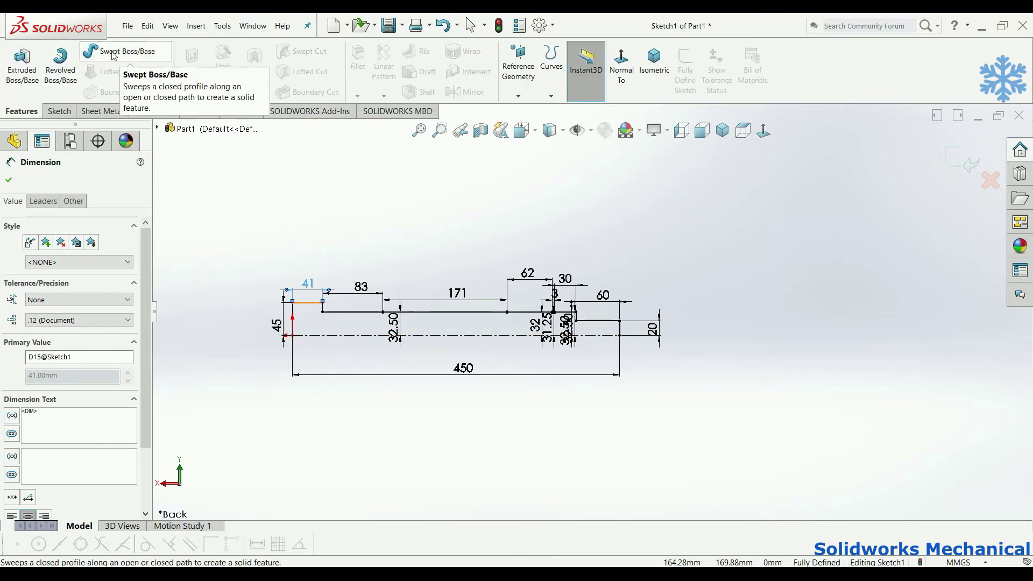
click(60, 65)
click(540, 302)
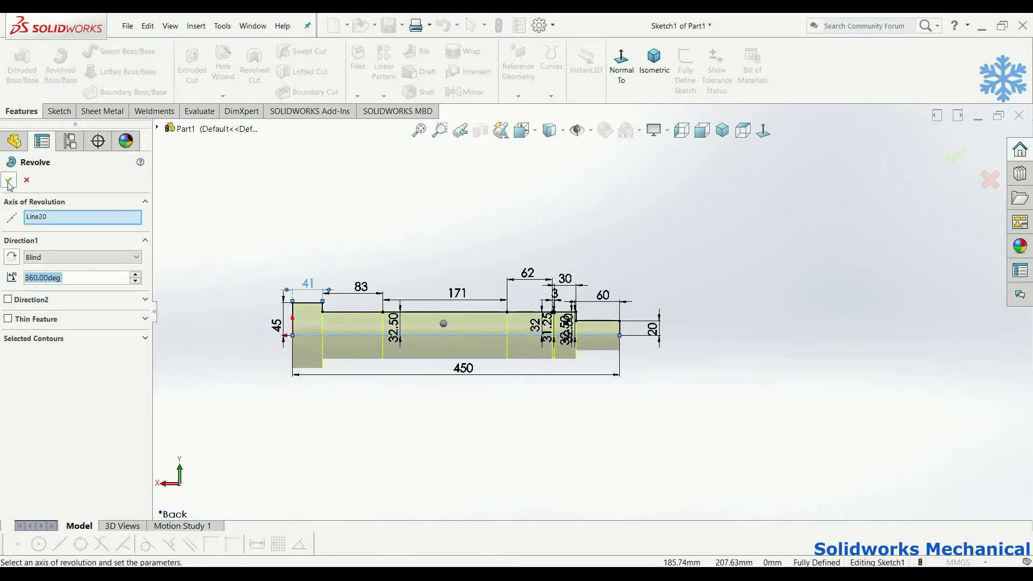
click(9, 182)
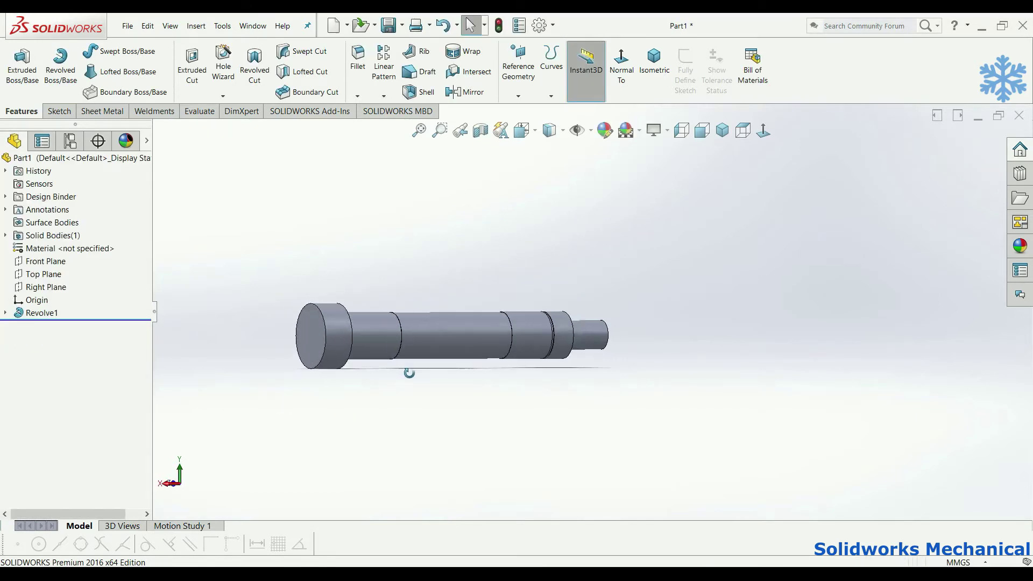
scroll(253, 323, down, 5)
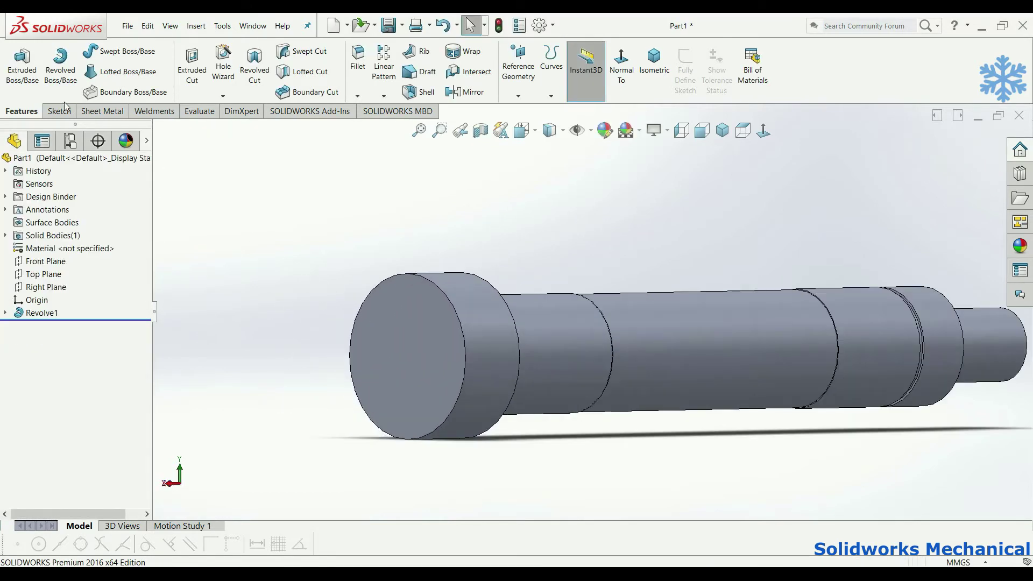
click(23, 80)
click(382, 320)
Step: Sketch a small circle on the end face, viewed face-on, centred above the origin
click(111, 56)
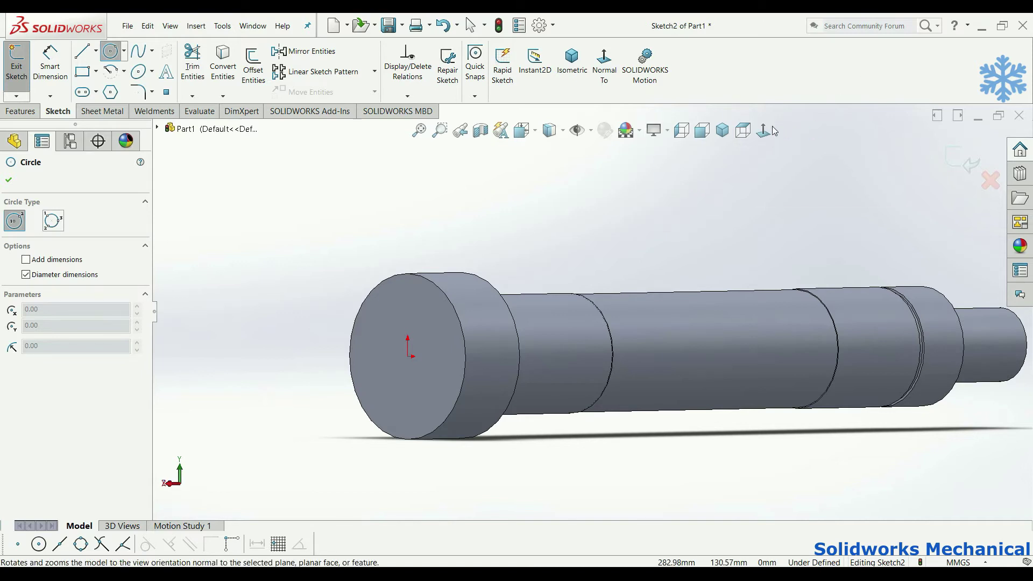
click(763, 130)
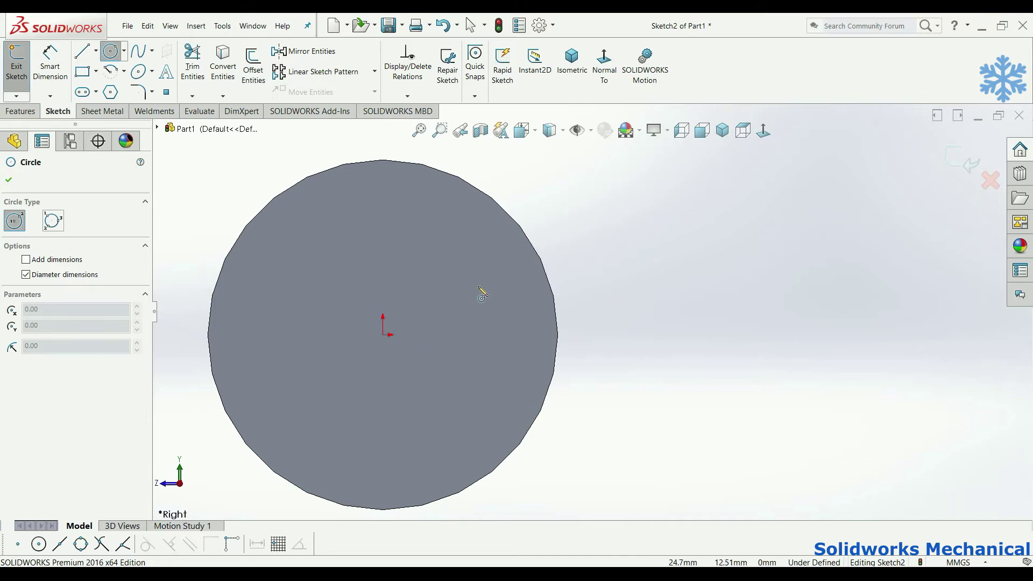
click(382, 293)
click(382, 318)
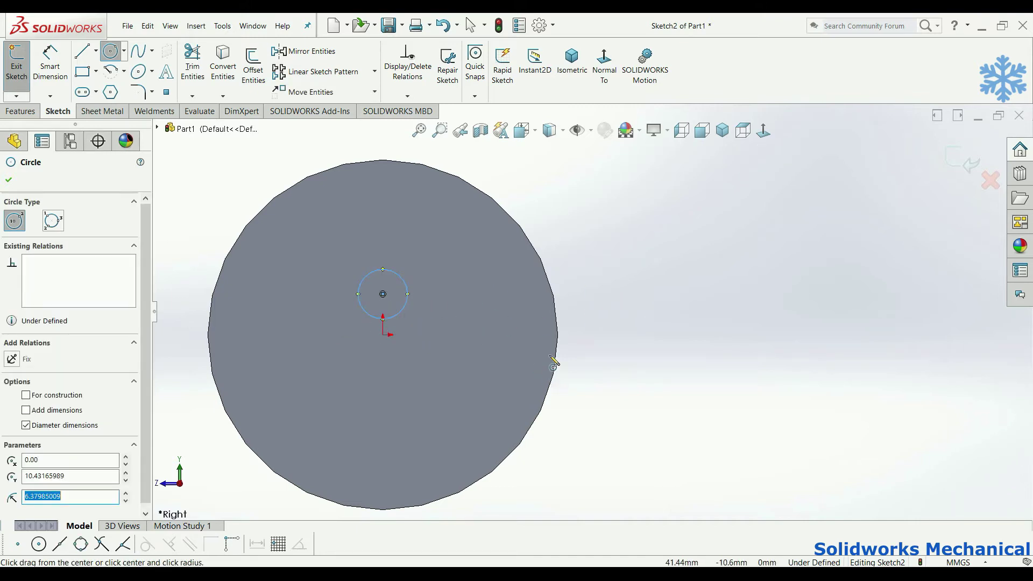
right_drag(547, 383, 457, 251)
Step: Dimension the circle's diameter at 20 mm
click(407, 282)
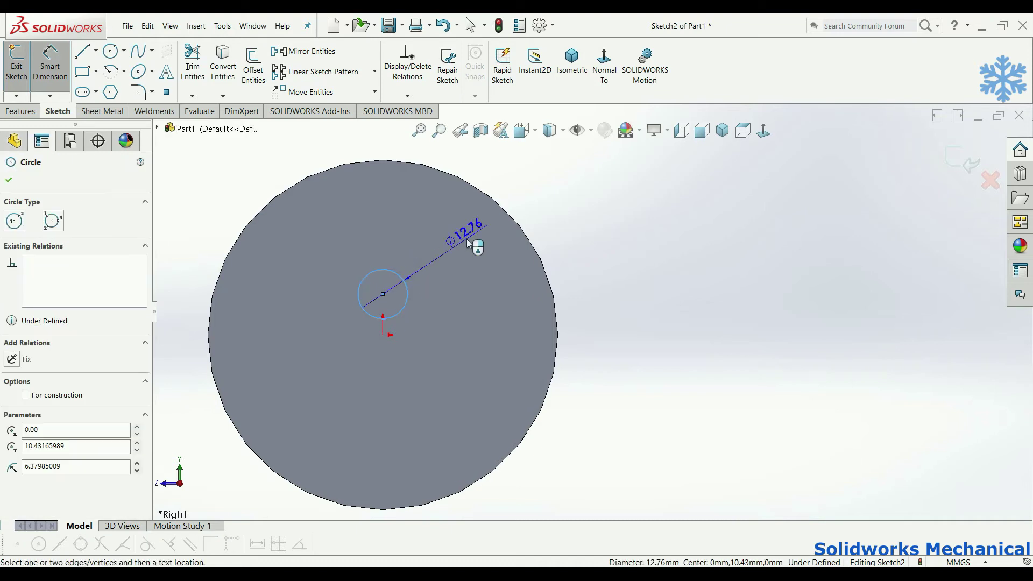
click(466, 239)
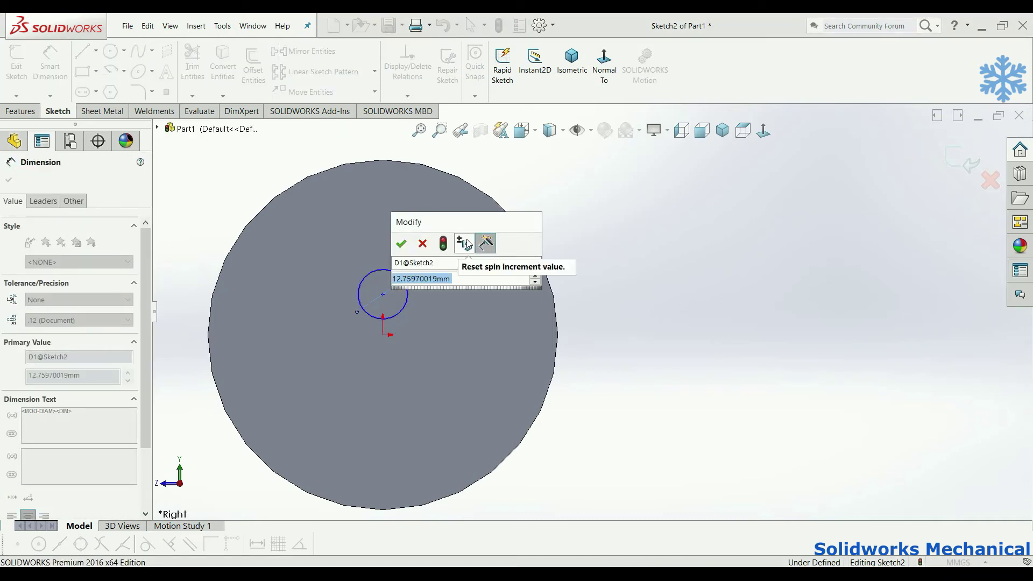
text(15)
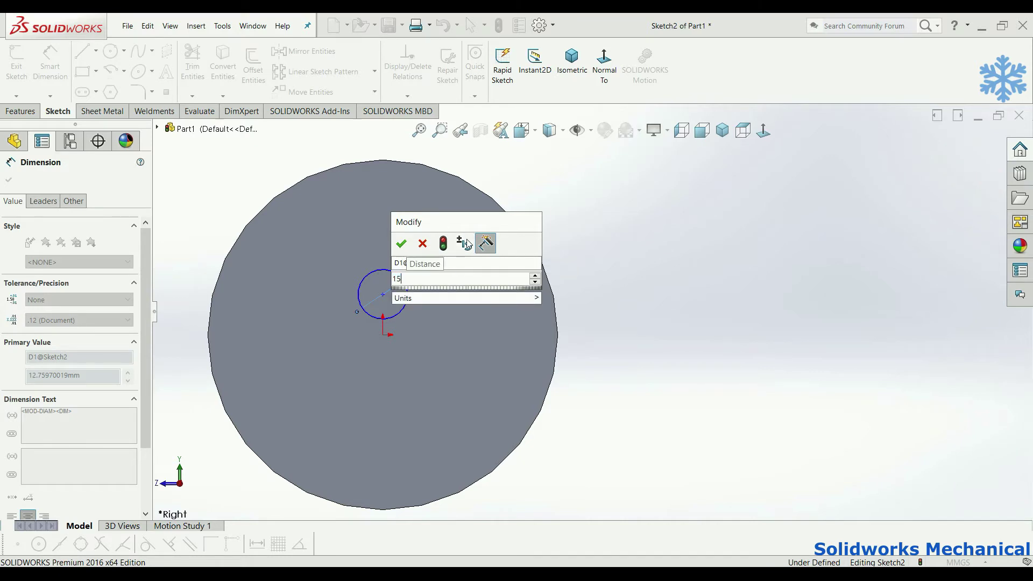
key(BackSpace)
key(BackSpace)
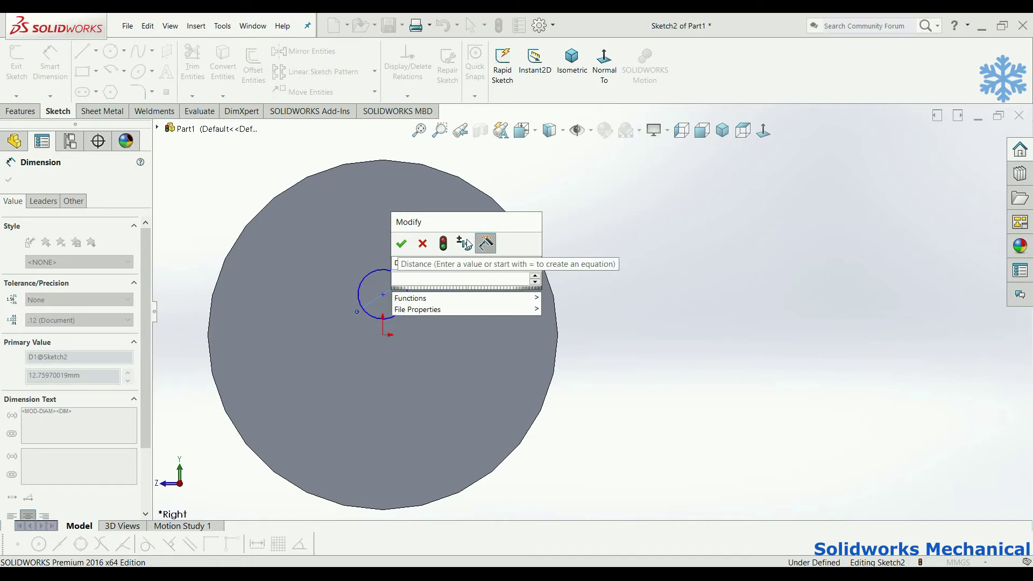
text(20)
key(Return)
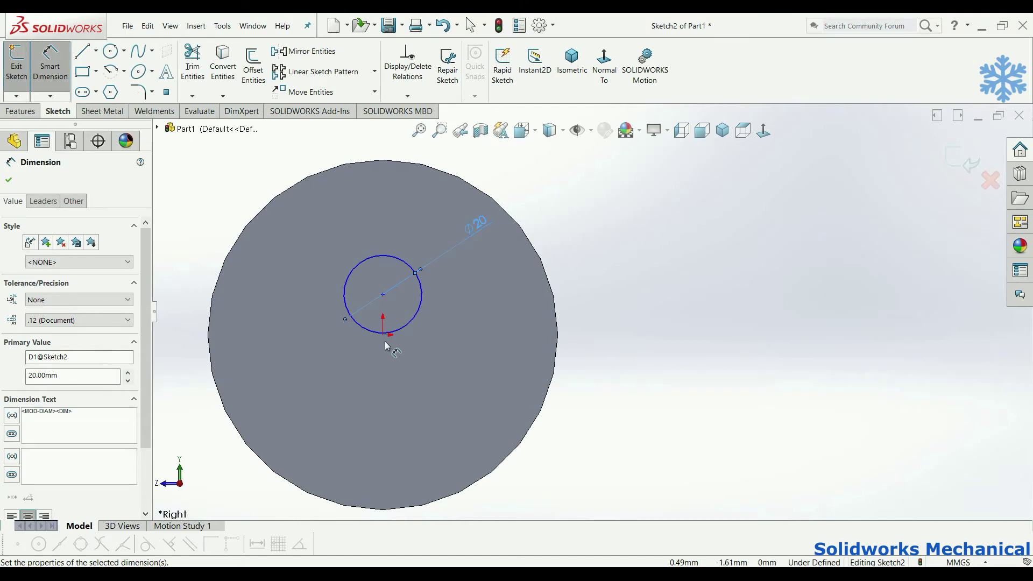
key(Escape)
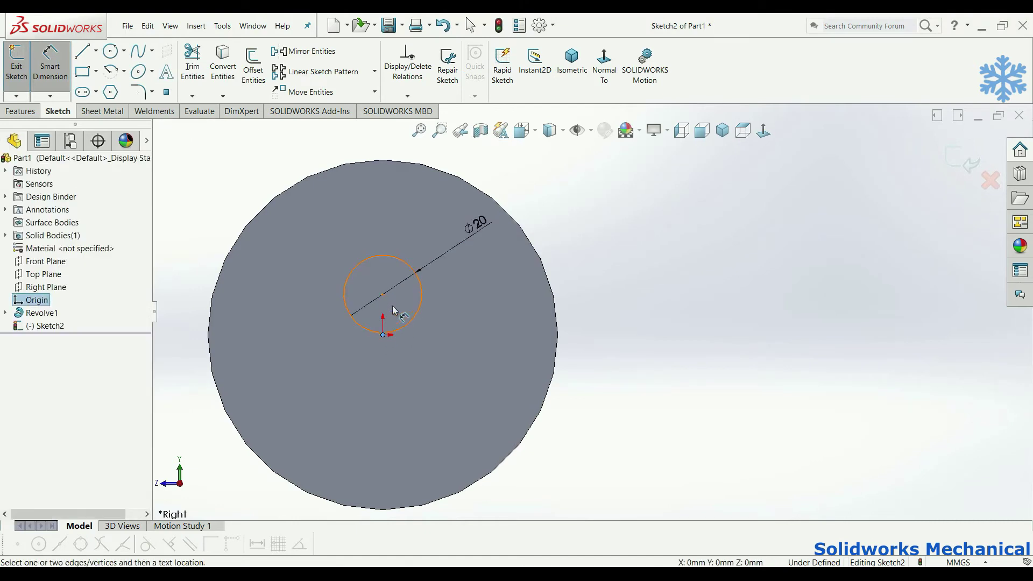
Step: Dimension the circle centre 16 mm vertically above the origin
click(383, 294)
click(382, 335)
click(627, 306)
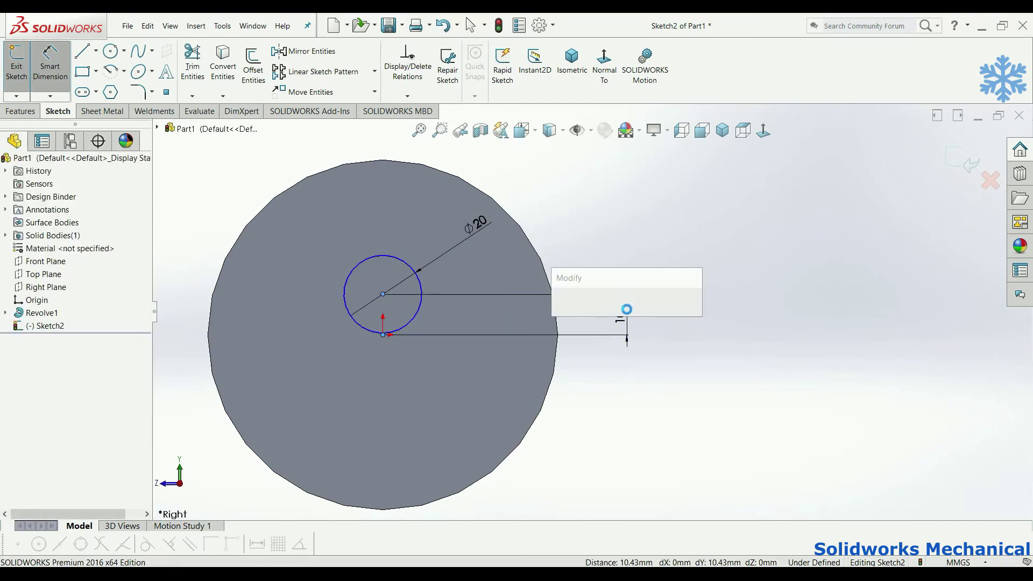
text(16)
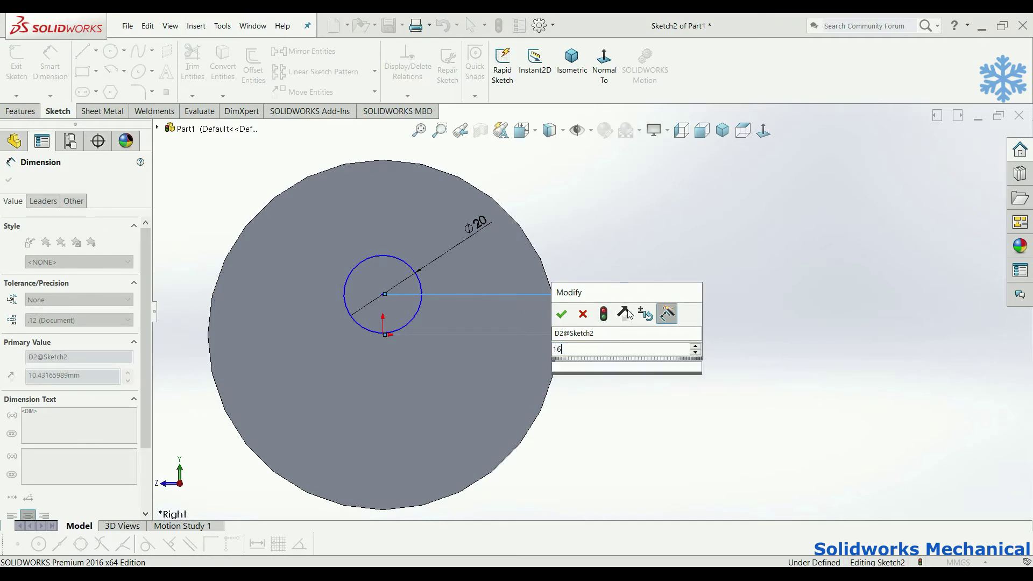
key(Return)
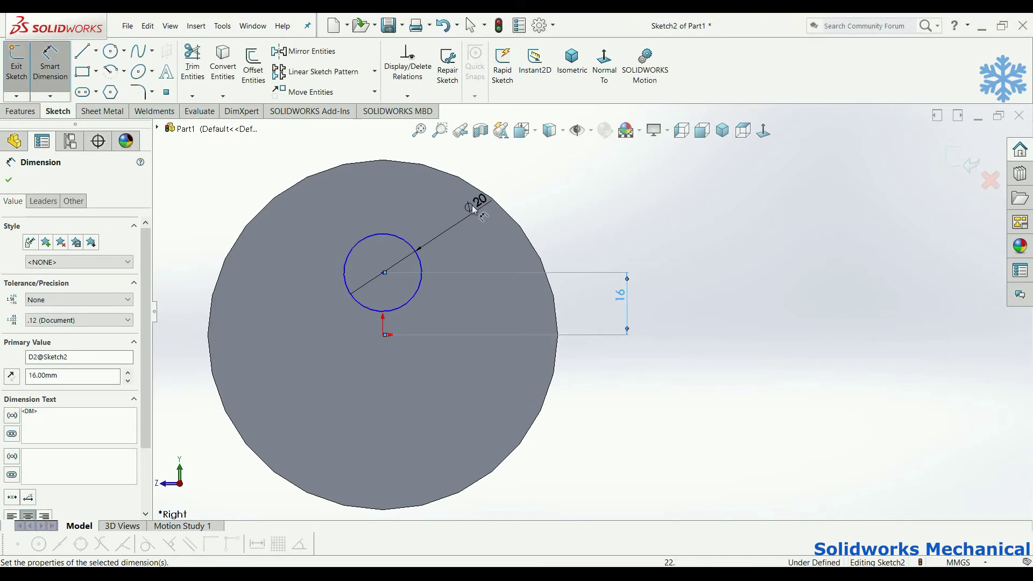
Step: Change the circle's diameter dimension from 20 to 40 mm
click(477, 203)
click(576, 190)
text(40)
key(Return)
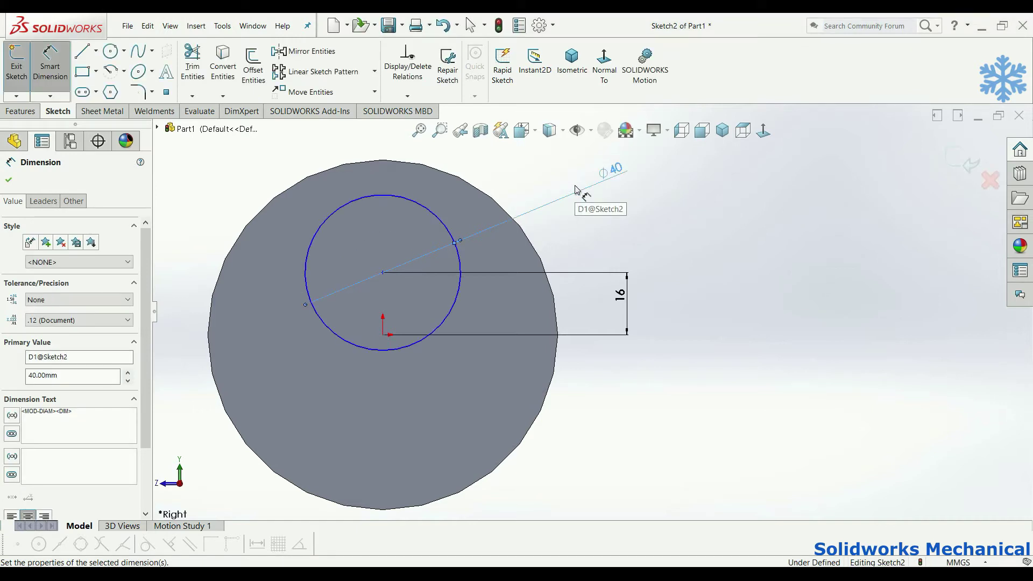
key(z)
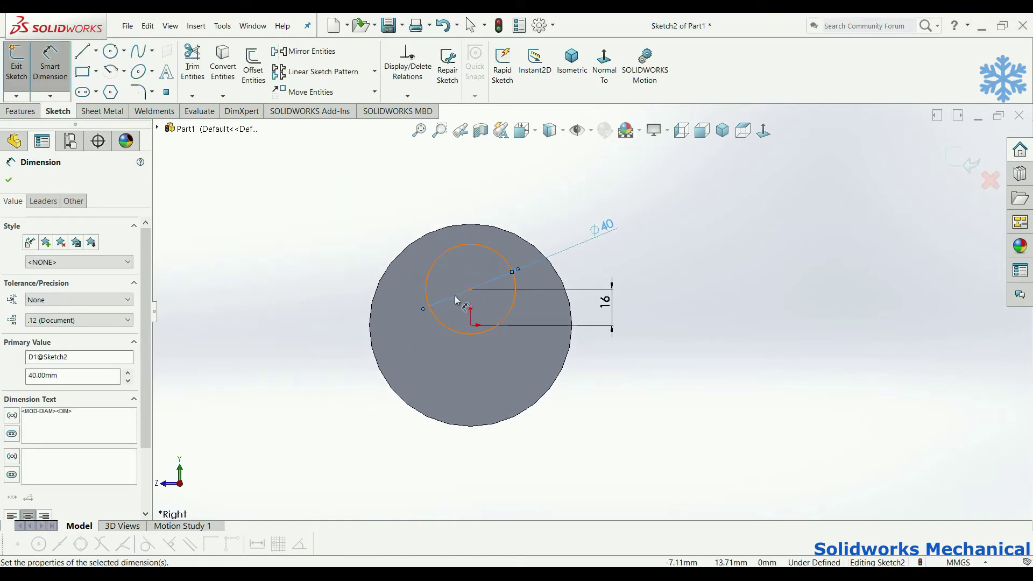
scroll(480, 318, down, 4)
key(Escape)
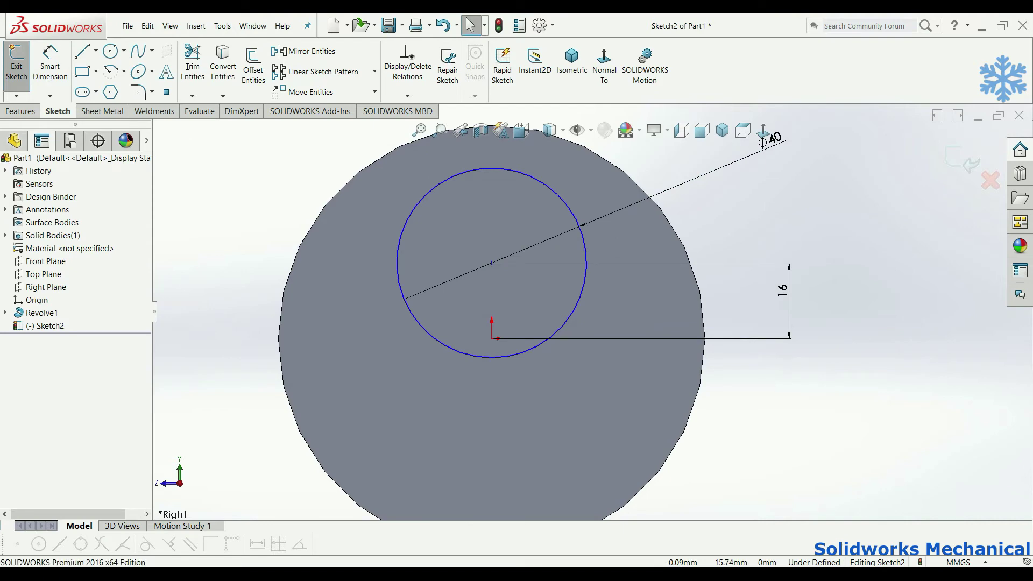
Step: Add a Vertical relation between the circle centre and the origin
click(491, 262)
ctrl+click(497, 339)
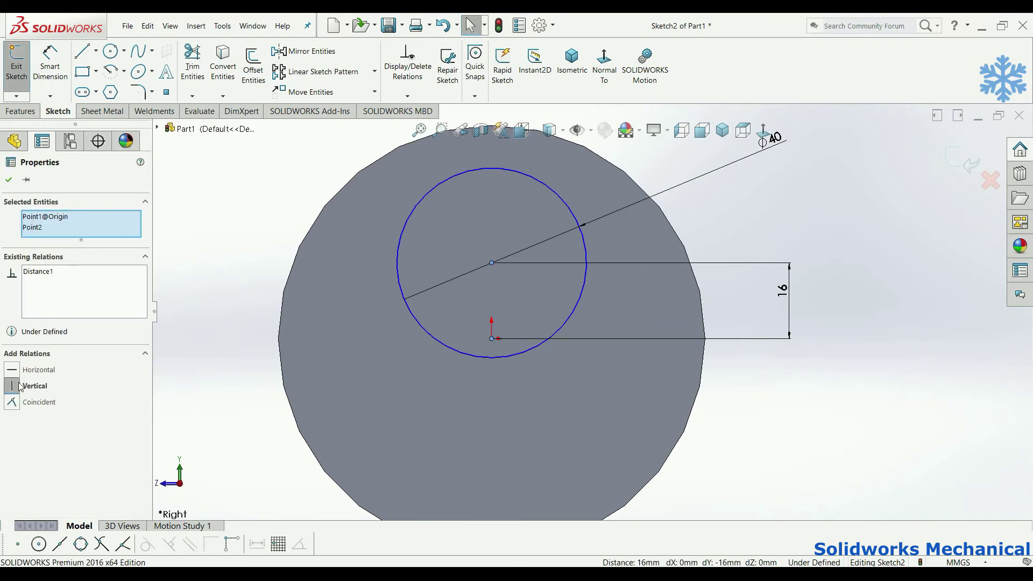
click(20, 386)
scroll(489, 374, up, 3)
click(489, 373)
mouse_move(572, 296)
middle_down()
mouse_move(553, 357)
mouse_move(433, 357)
middle_up()
click(22, 111)
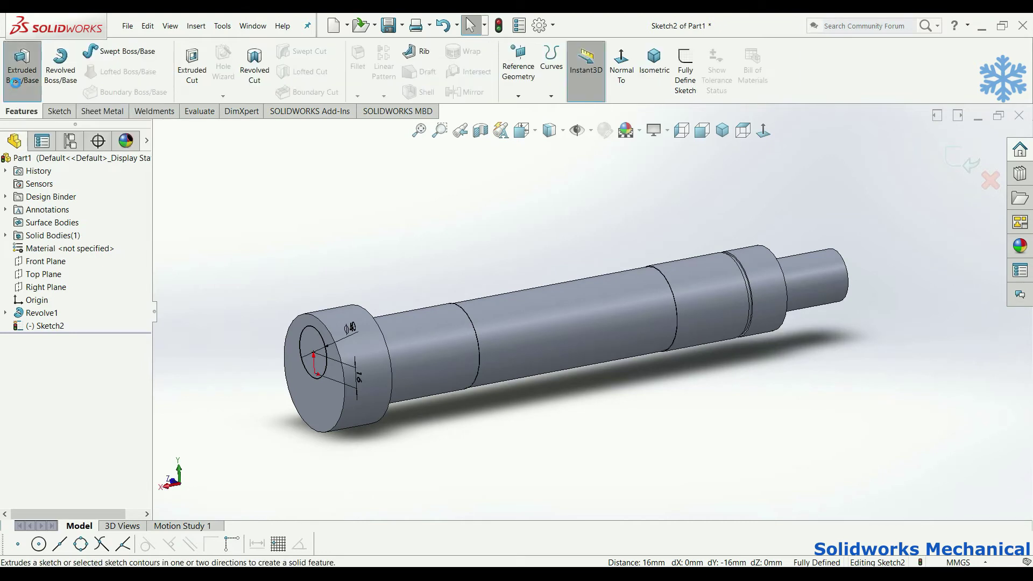
Step: Extrude the Ø40 circle 60 mm into a boss on the end face
click(15, 82)
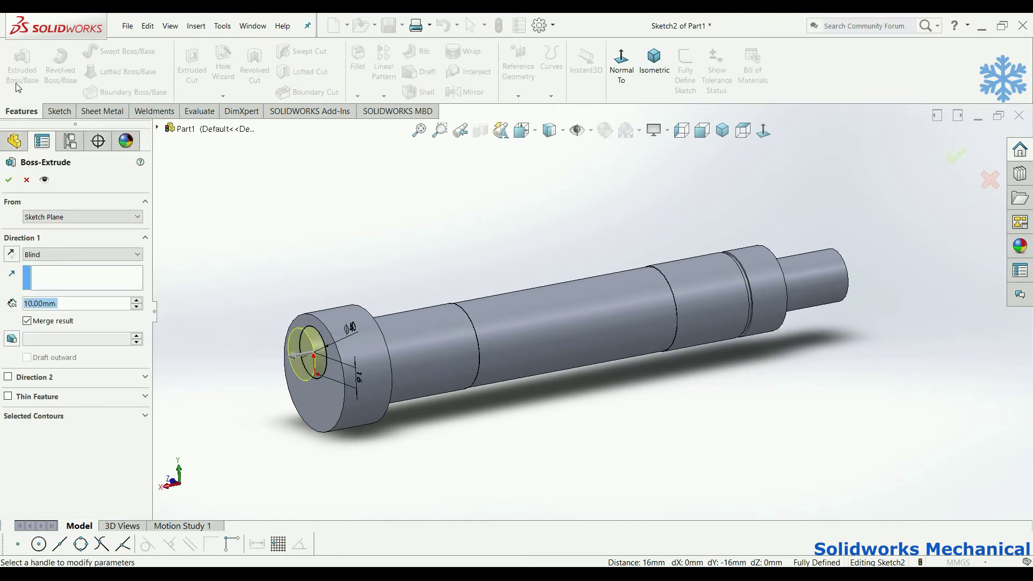
text(60)
key(Return)
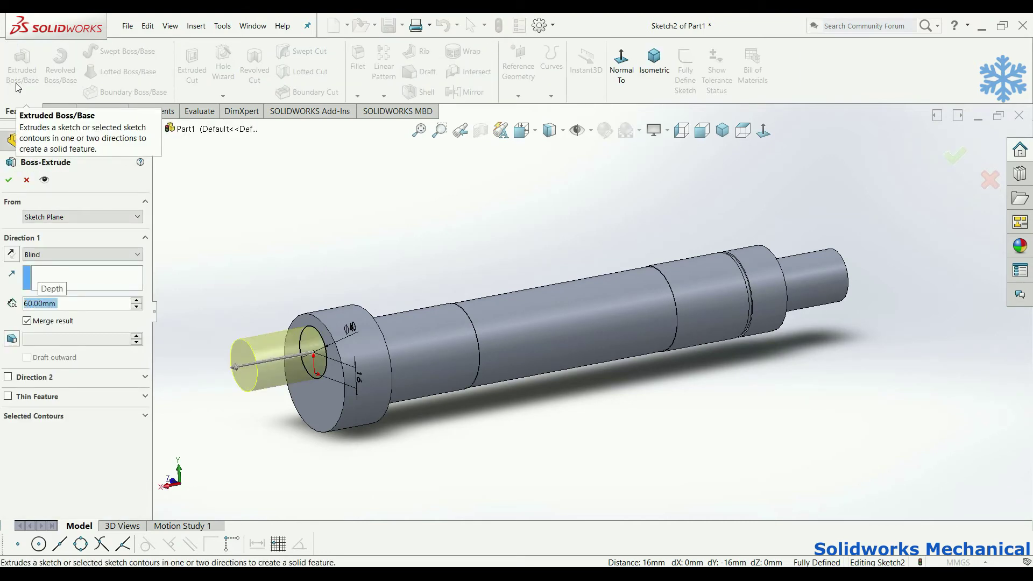
click(10, 180)
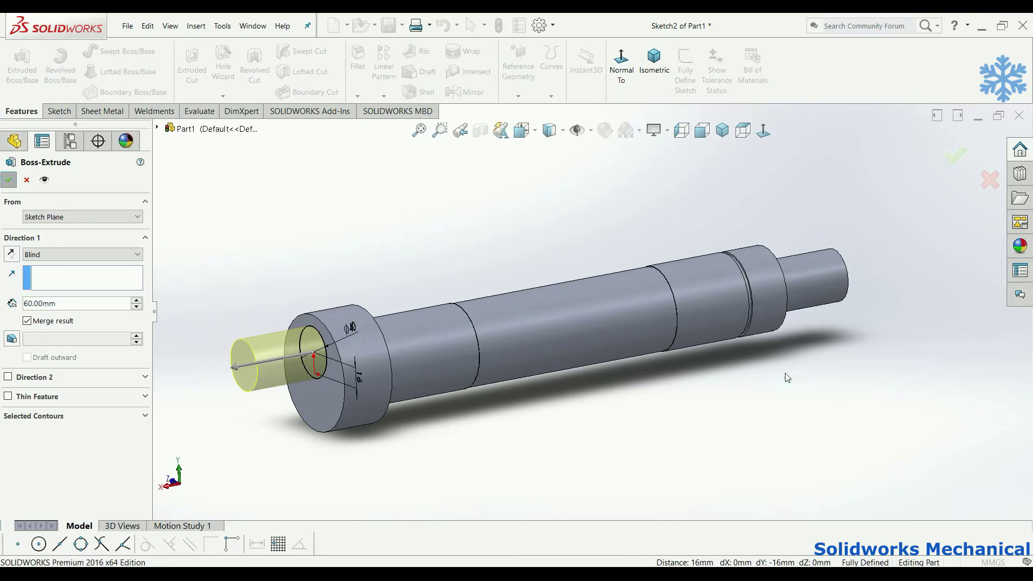
Step: Orbit to the shaft's right end and select the shoulder's circular outer edge
mouse_move(764, 364)
middle_down()
mouse_move(438, 351)
mouse_move(459, 329)
middle_up()
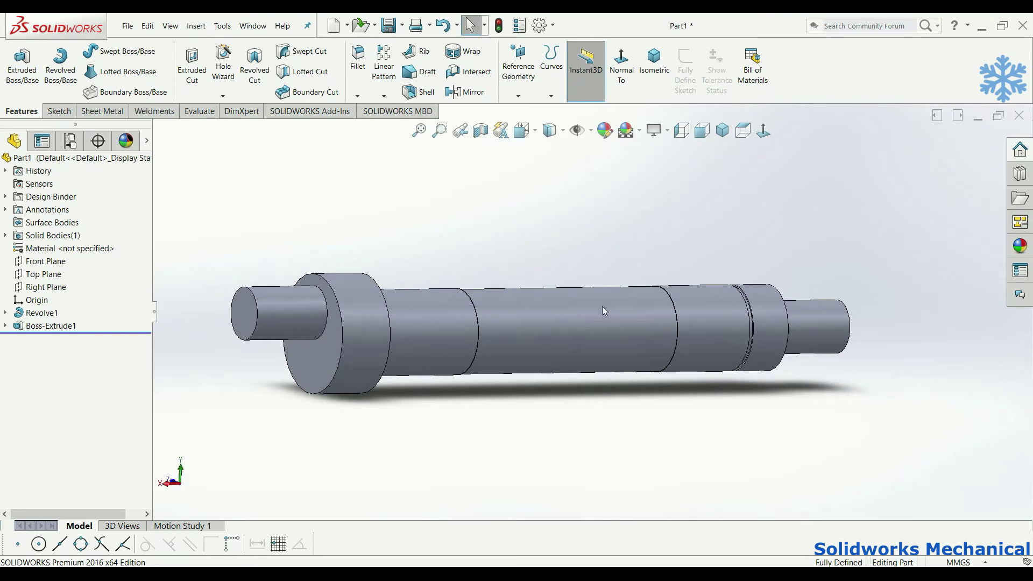
middle_drag(627, 297, 485, 351)
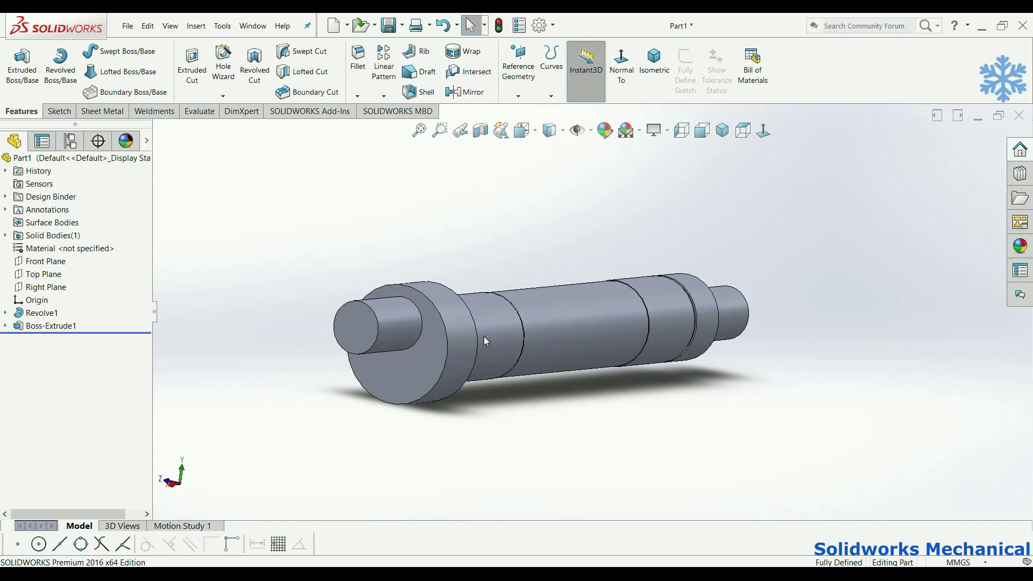
middle_drag(732, 326, 706, 324)
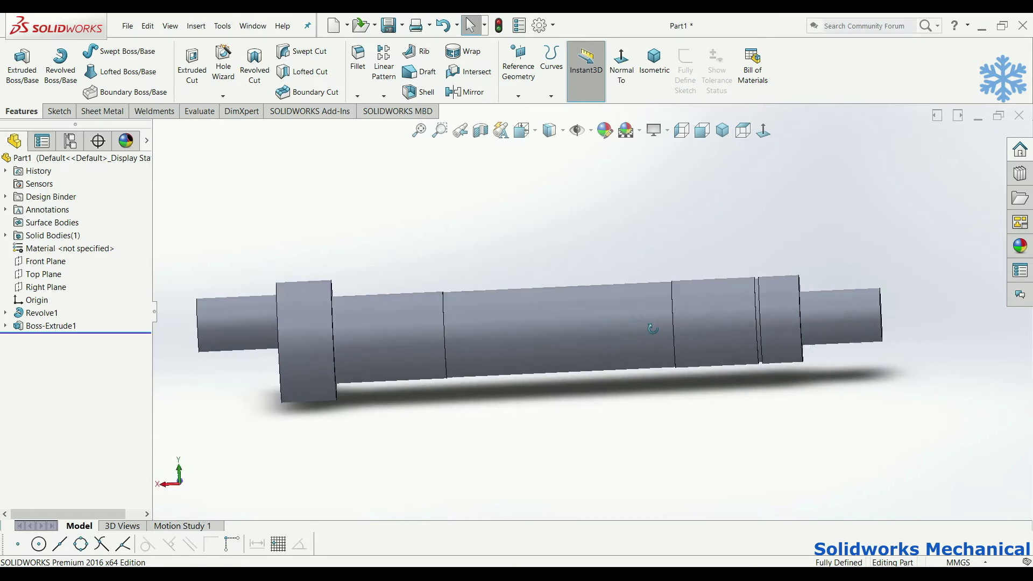
scroll(715, 313, down, 5)
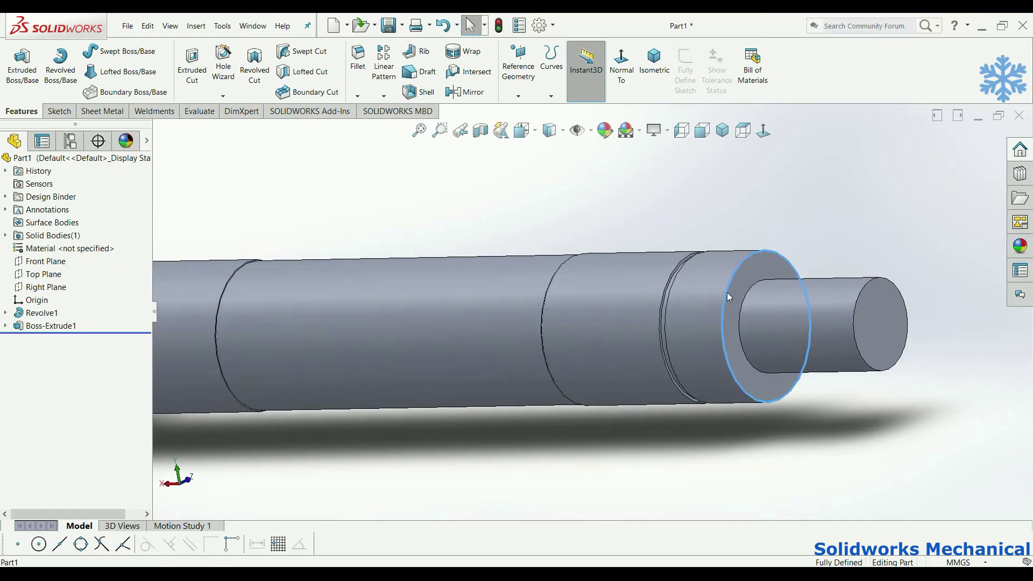
click(727, 292)
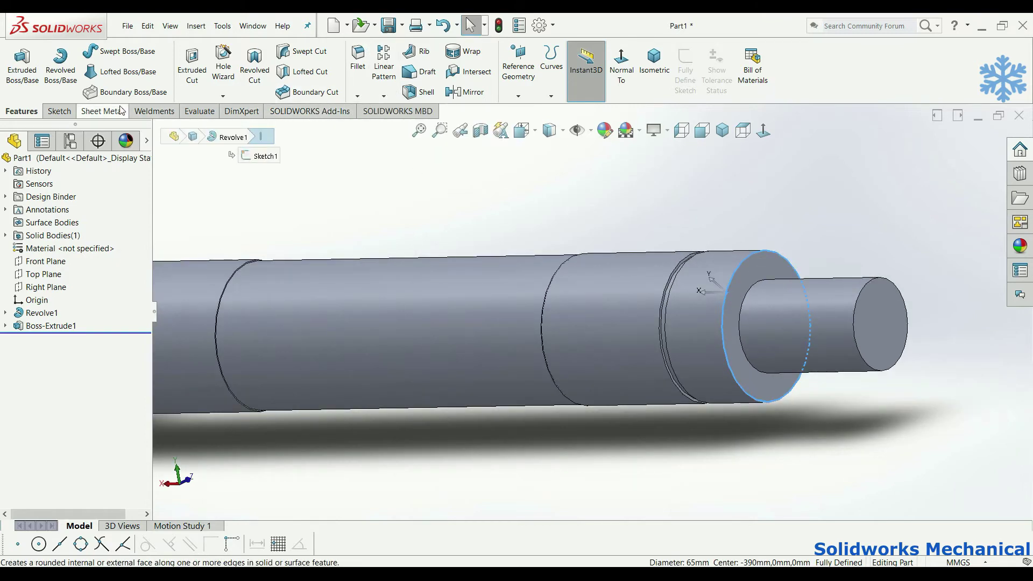
Step: Start a thread on the shoulder edge with size M64x4.0
click(224, 97)
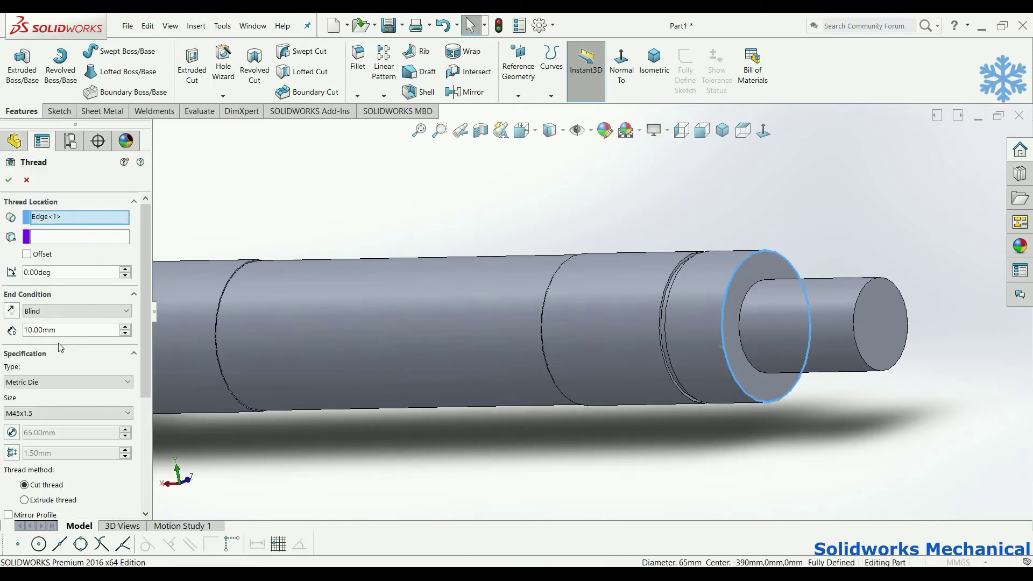
click(67, 413)
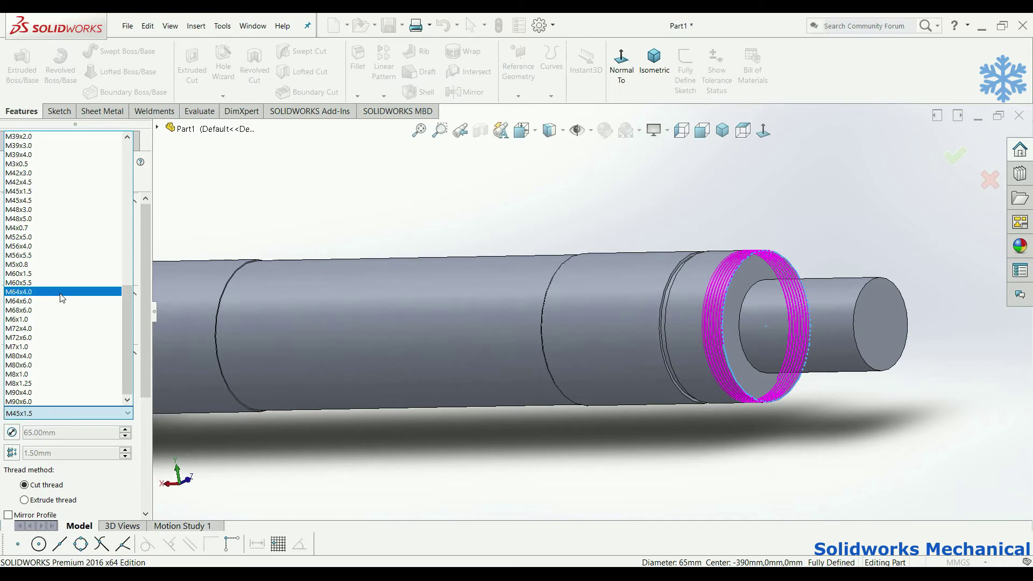
click(62, 293)
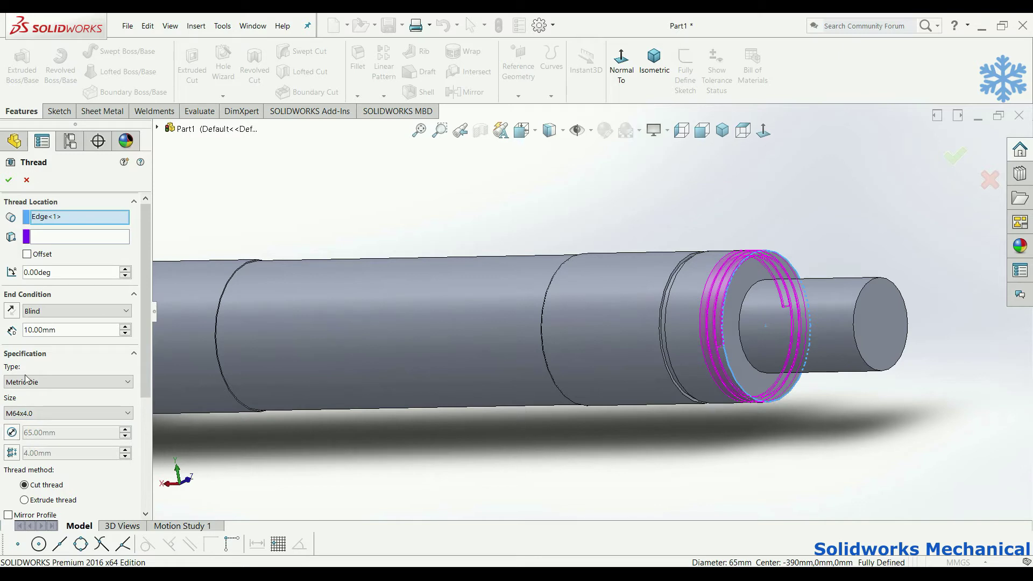
Step: Set the blind thread depth to 30, then 25 mm, and enable the pitch override
drag(61, 333, 2, 335)
text(30)
key(Return)
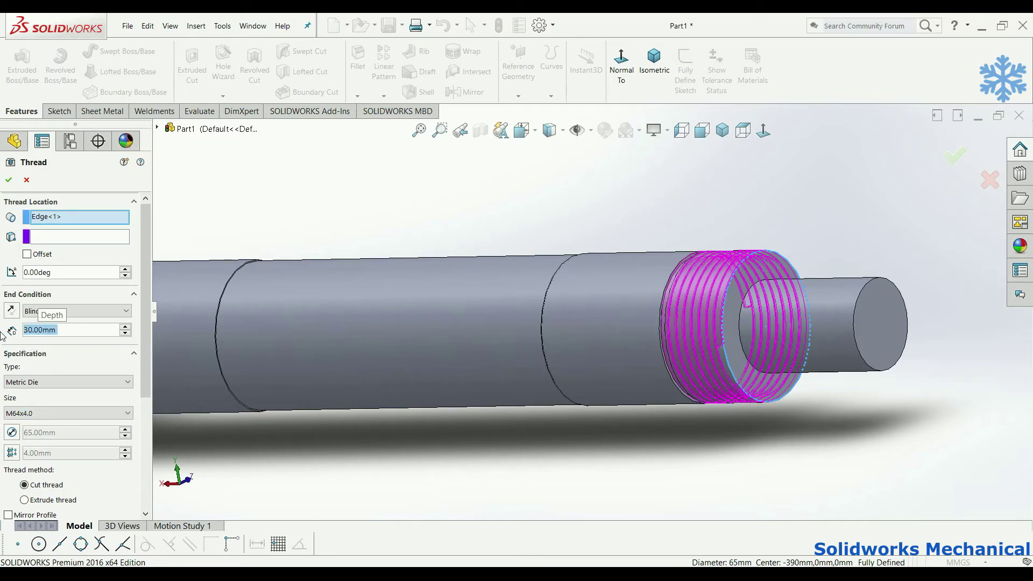
middle_drag(386, 321, 699, 322)
scroll(699, 322, down, 5)
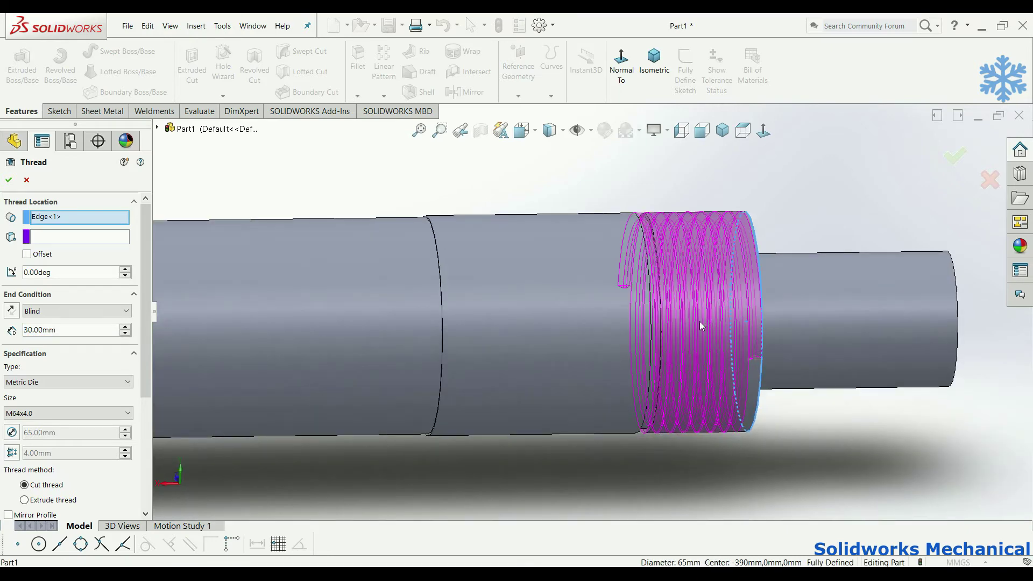
drag(69, 330, 28, 335)
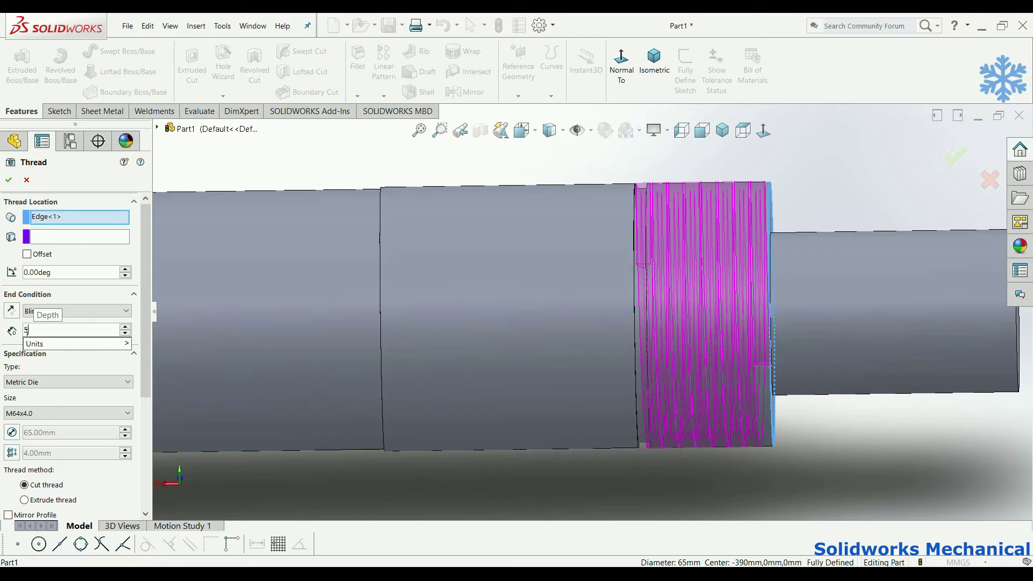
text(5)
key(Return)
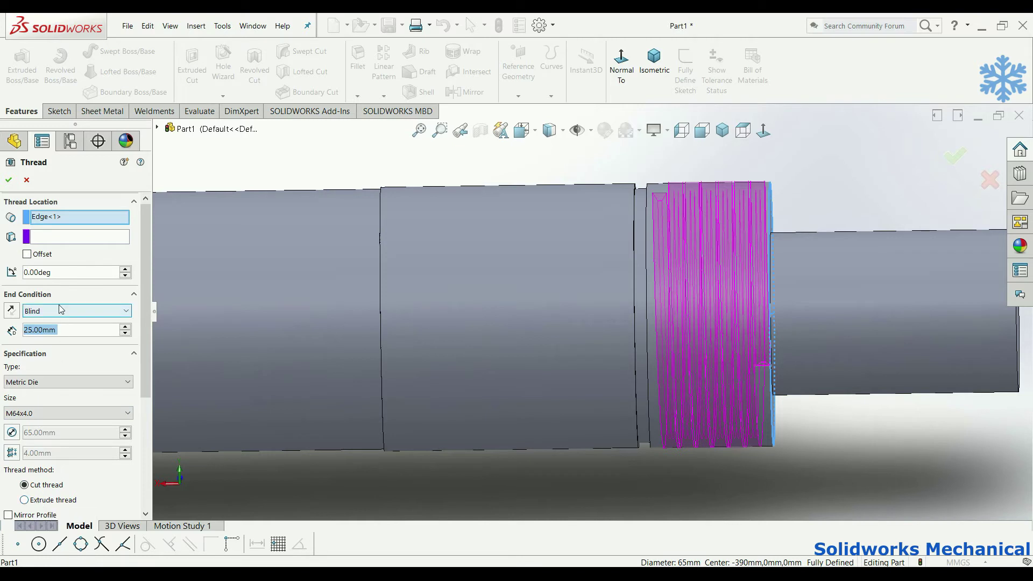
drag(144, 324, 144, 395)
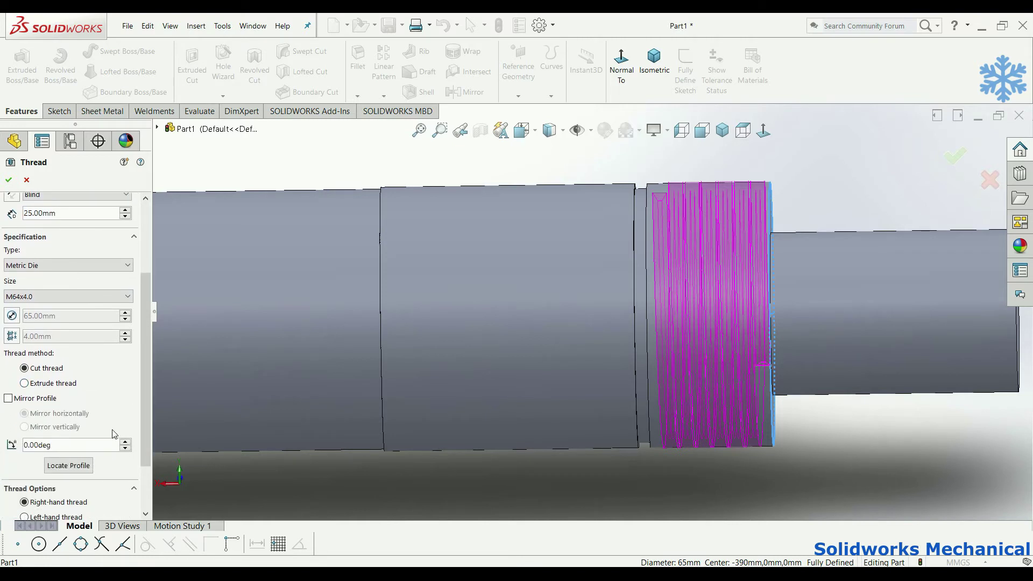
click(10, 337)
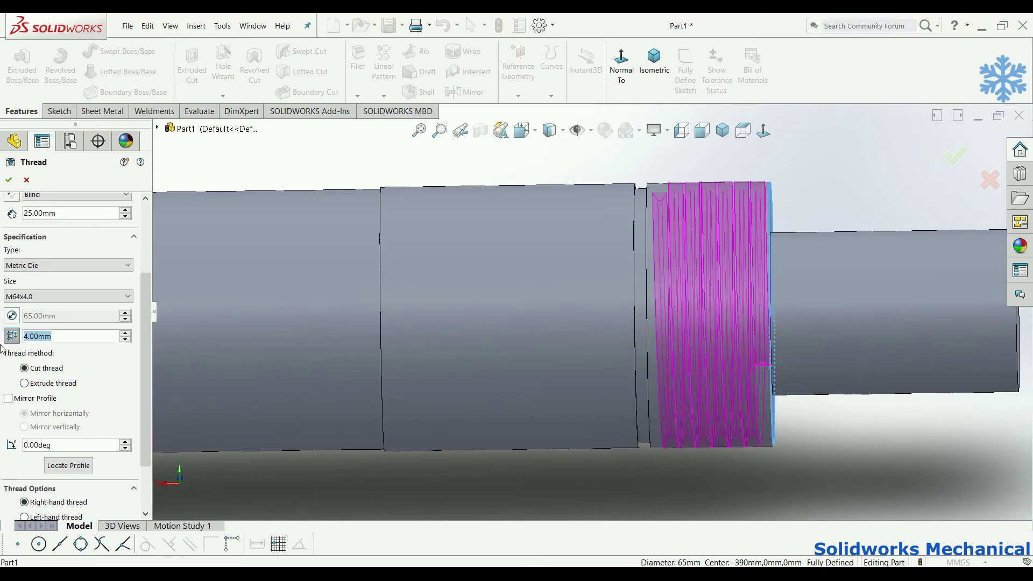
Step: Try a 2 mm pitch override, restore the 4.00 mm pitch, and enable the diameter override
text(2)
key(Return)
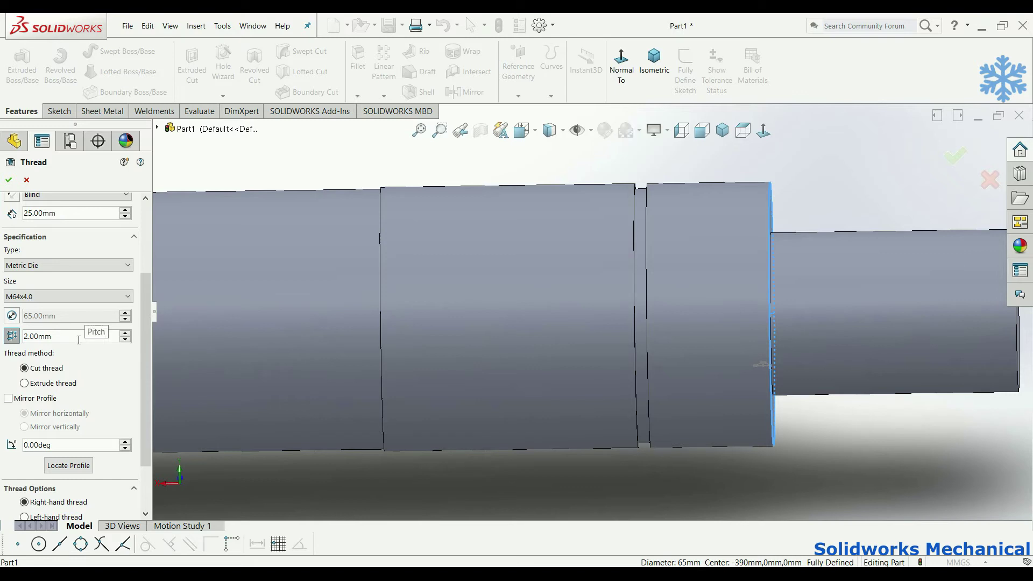
click(7, 335)
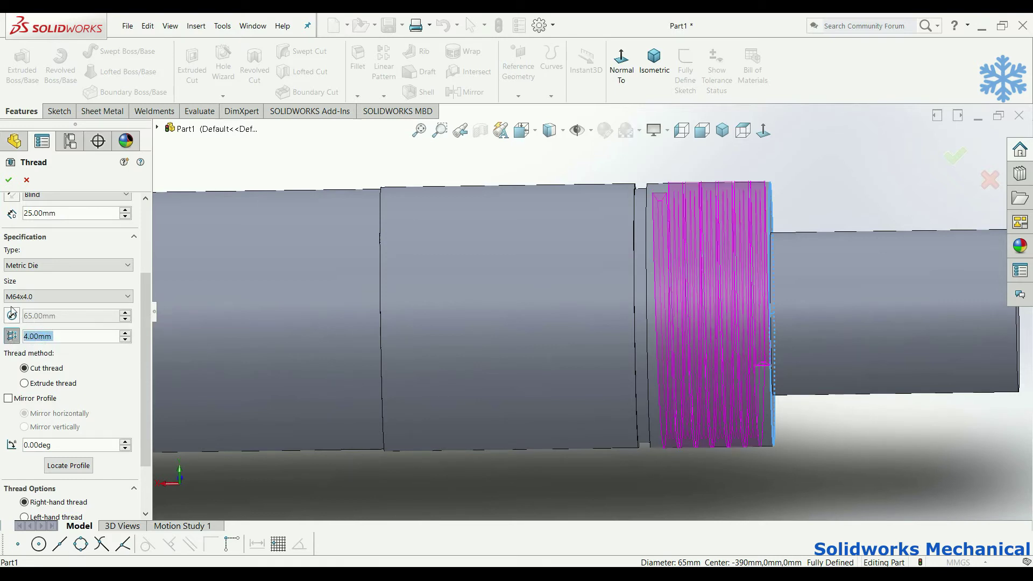
click(12, 316)
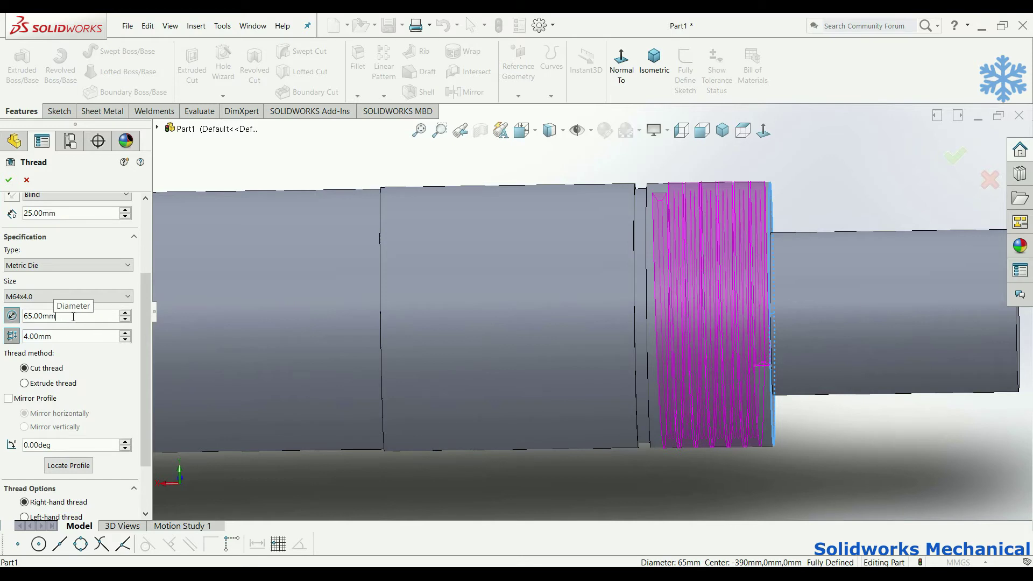
Step: Try sizes M60x1.5 and M64x6.0, return to M64x4.0, and make the thread left-handed
click(74, 299)
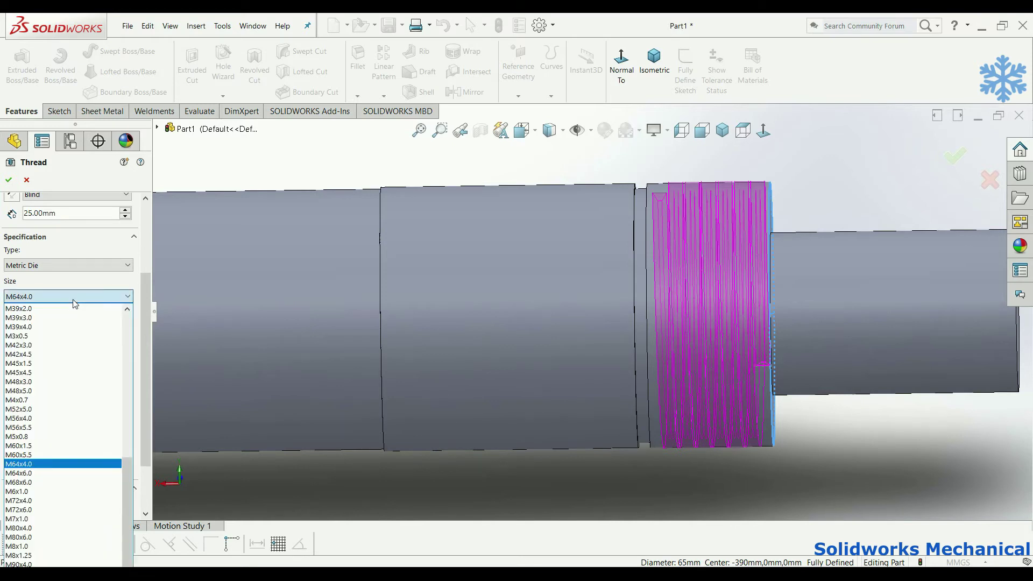
click(74, 445)
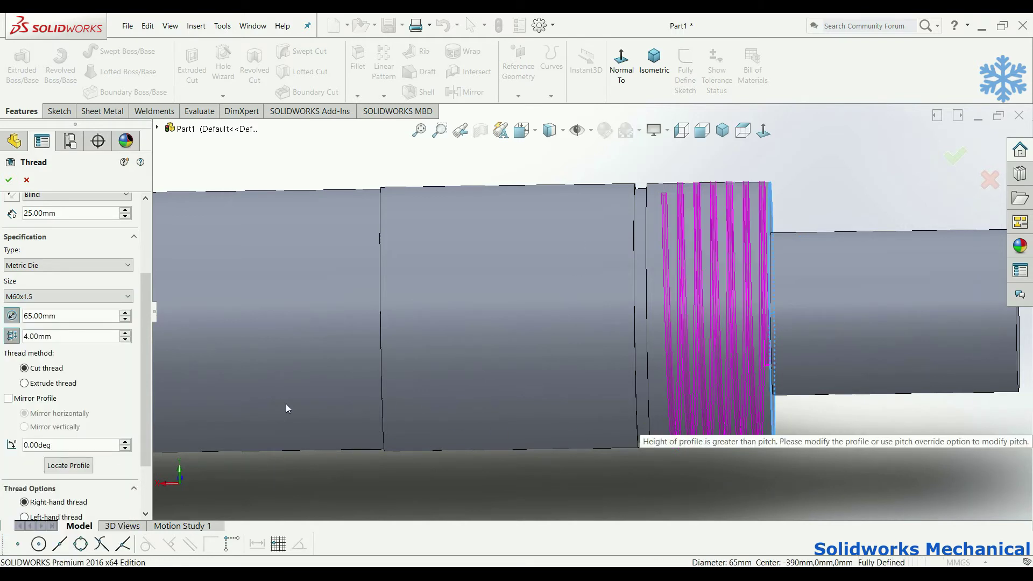
click(75, 298)
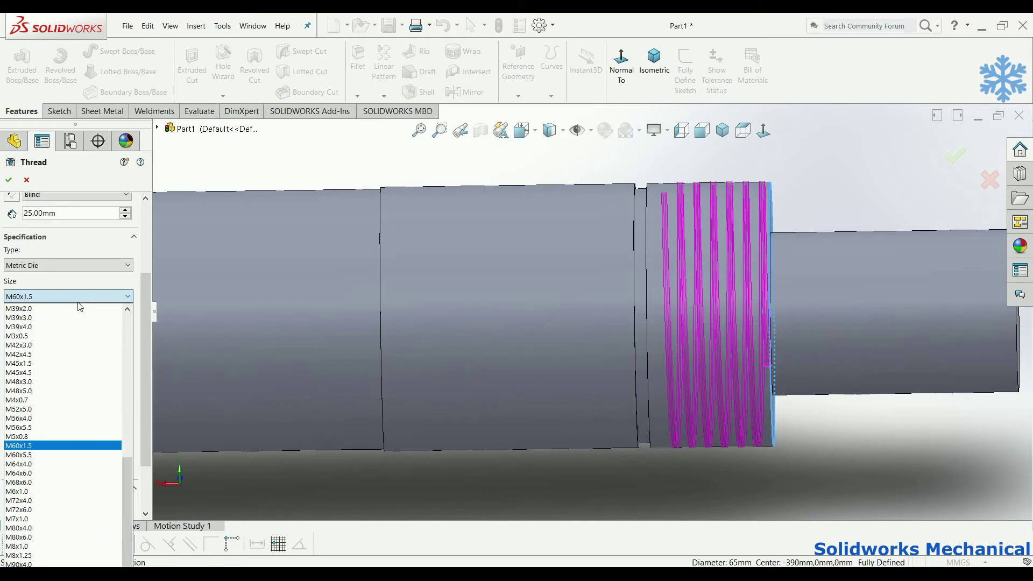
click(75, 477)
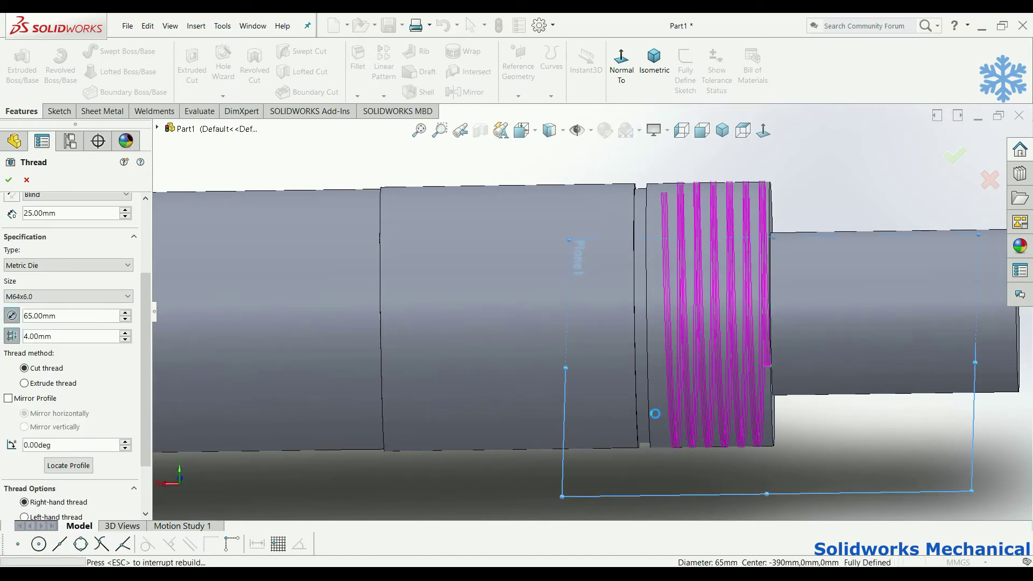
click(54, 296)
click(32, 464)
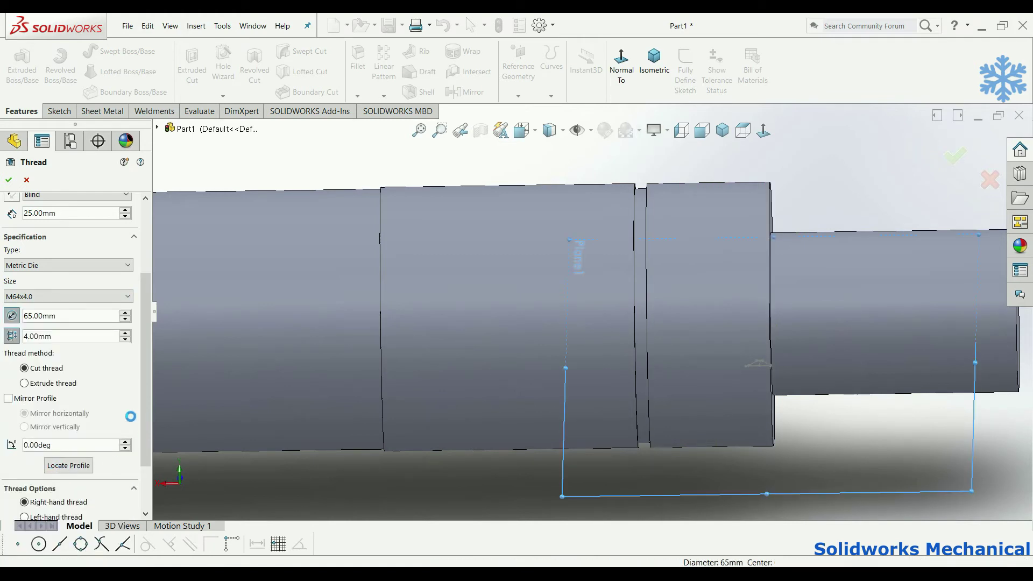
drag(143, 389, 143, 431)
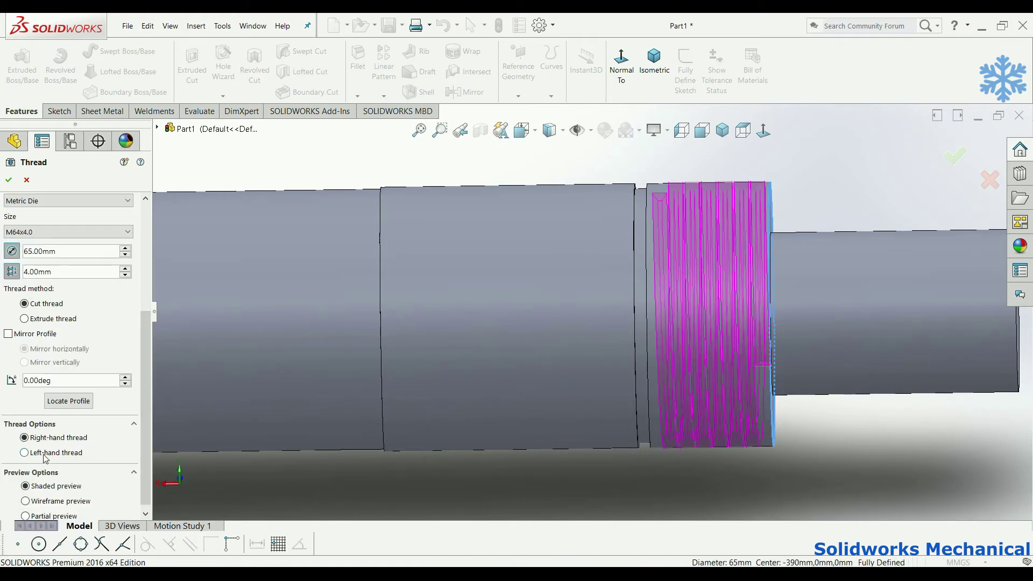
click(8, 180)
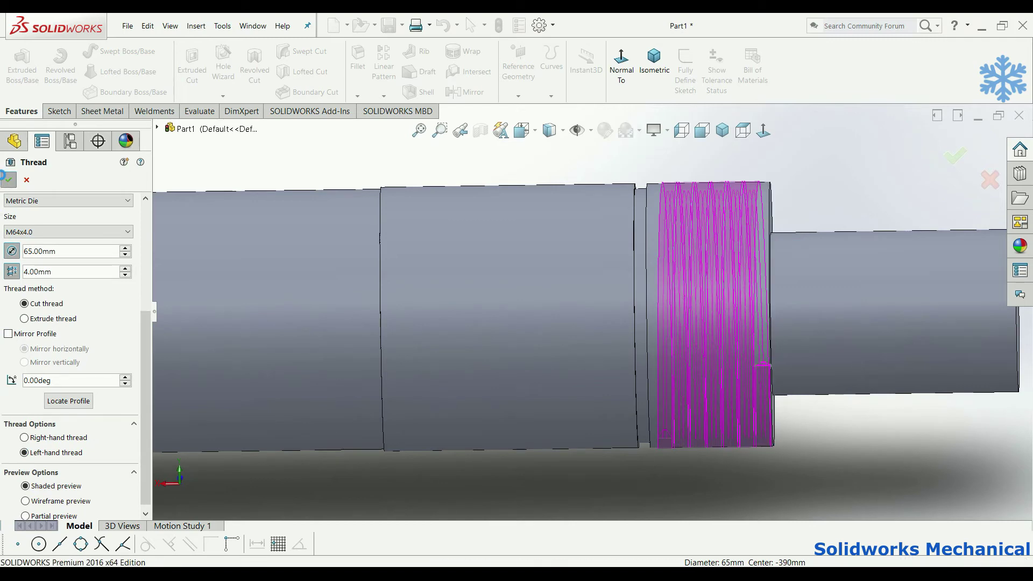
mouse_move(746, 242)
middle_down()
mouse_move(778, 143)
mouse_move(683, 291)
middle_up()
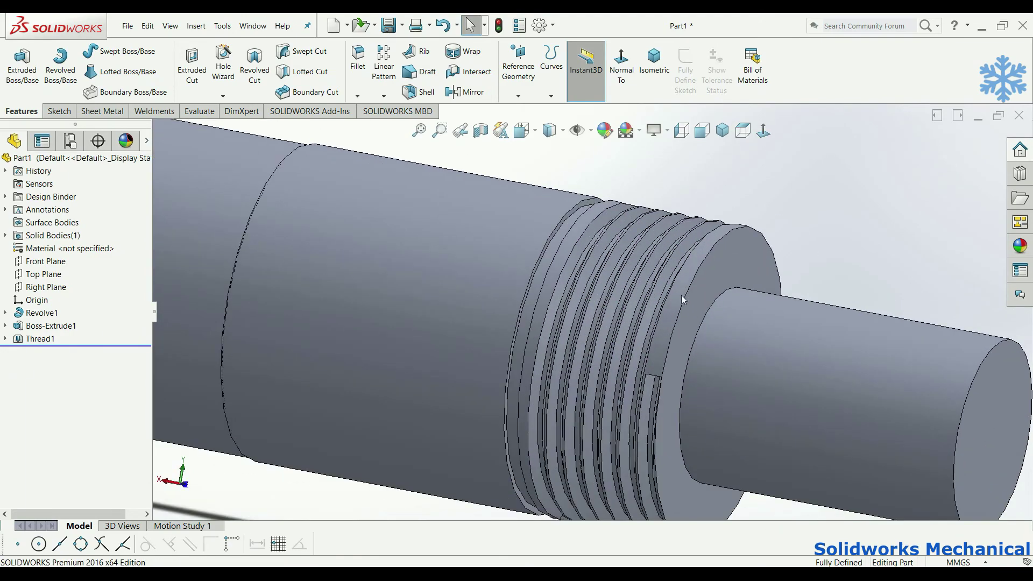
Step: Zoom out and orient the view normal to the shaft's small end face
middle_drag(683, 291, 682, 361)
scroll(656, 328, up, 3)
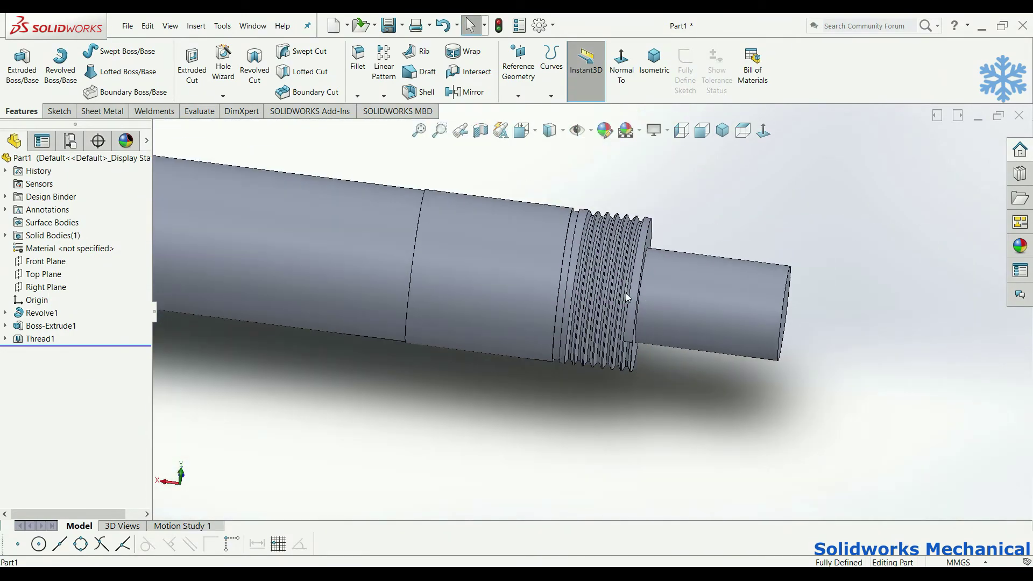
scroll(627, 297, up, 2)
scroll(582, 301, up, 2)
scroll(548, 311, up, 2)
mouse_move(449, 287)
middle_down()
mouse_move(521, 231)
mouse_move(416, 270)
middle_up()
click(416, 271)
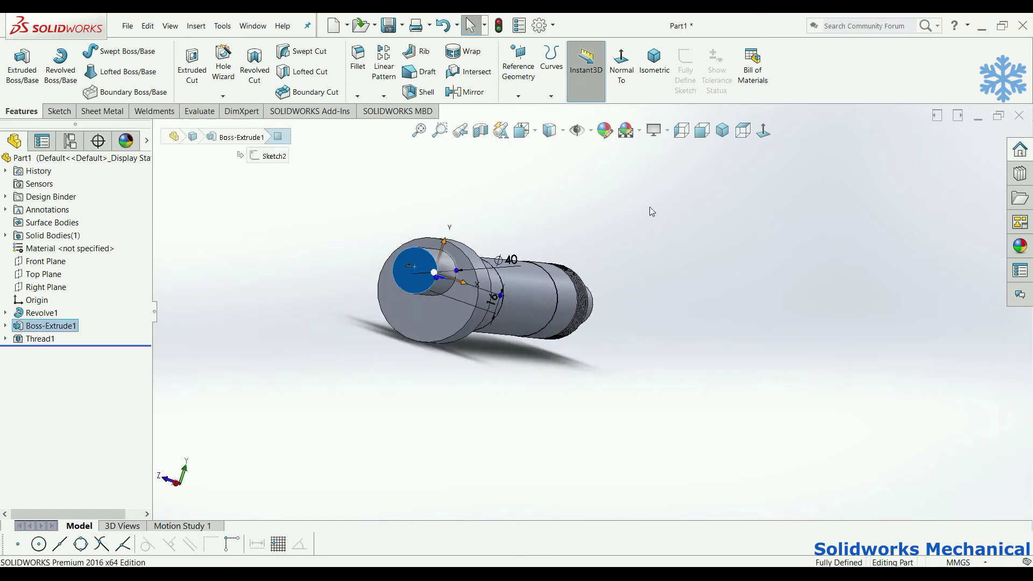
click(763, 130)
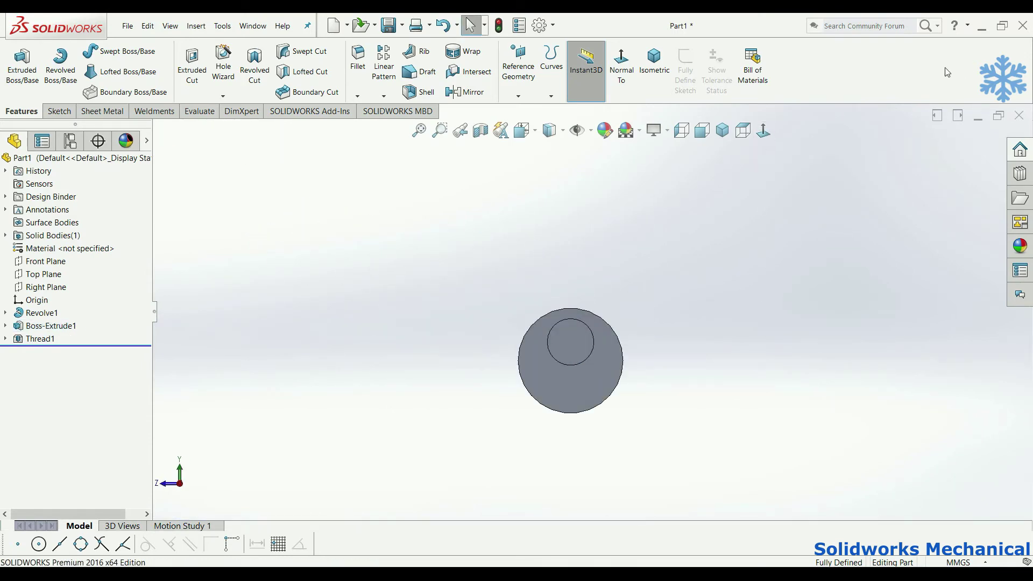
Step: Start the Hole Wizard from the Features commands
scroll(869, 46, down, 4)
scroll(375, 49, down, 2)
scroll(767, 373, down, 5)
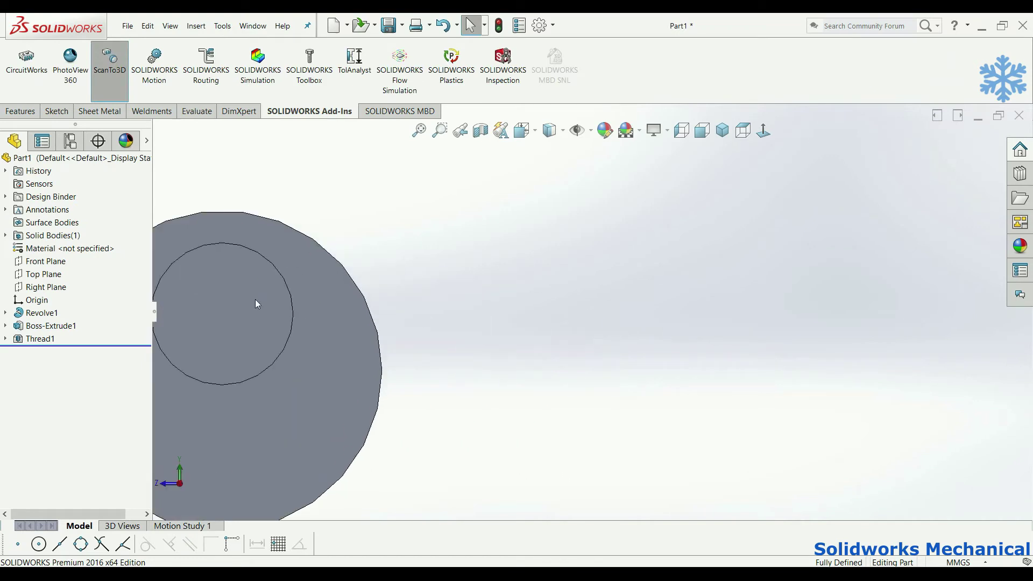
scroll(256, 302, up, 3)
scroll(279, 318, down, 3)
scroll(618, 280, down, 1)
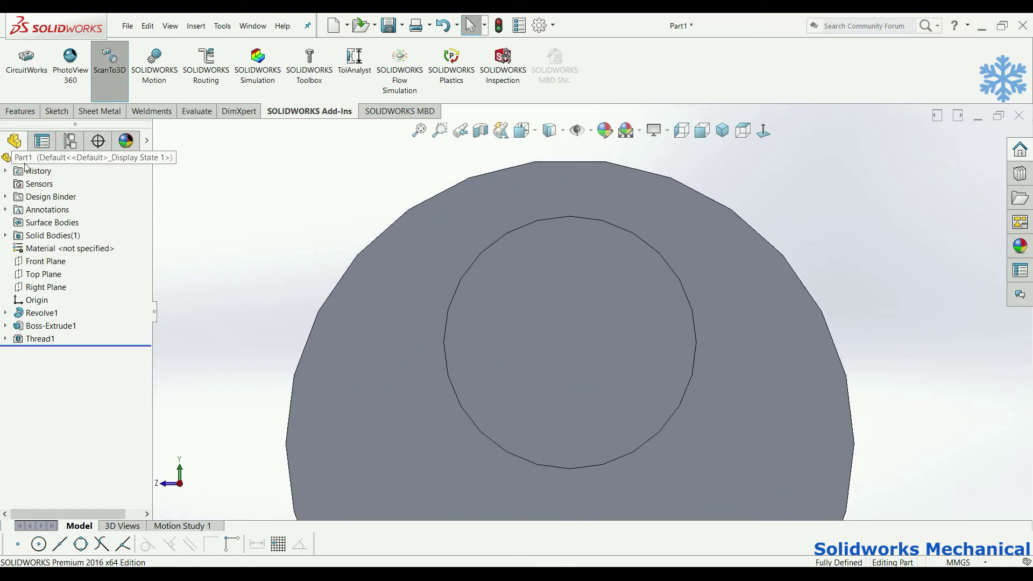
click(20, 111)
click(223, 67)
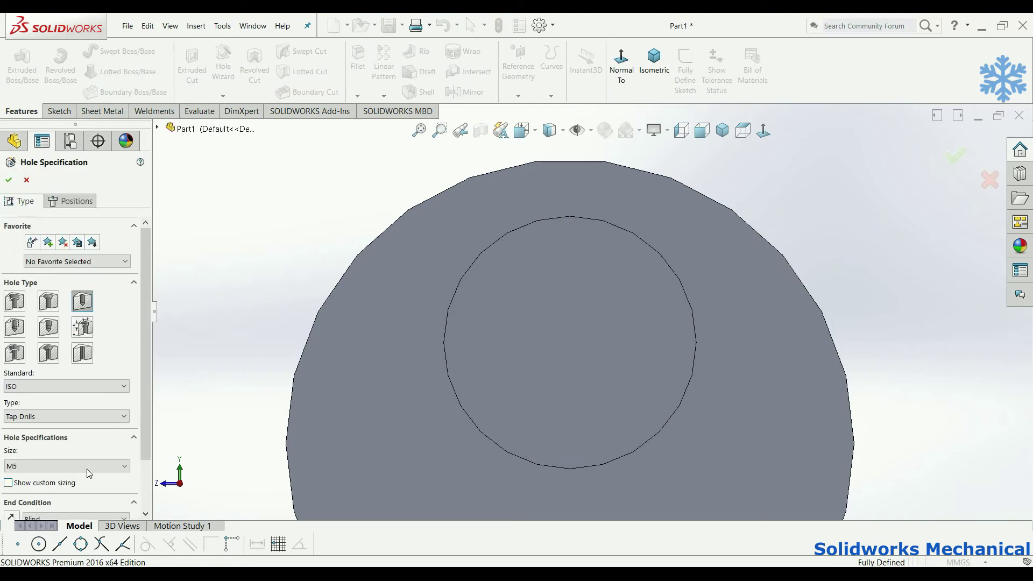
Step: Set the tap drill hole size to M10, then move on to hole positions
click(86, 466)
click(56, 355)
click(53, 466)
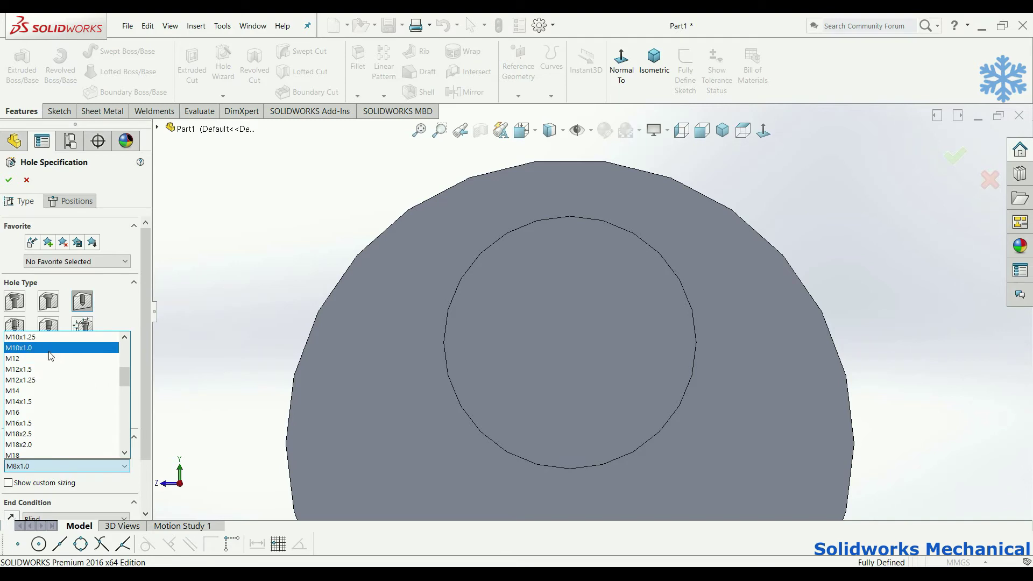
click(48, 433)
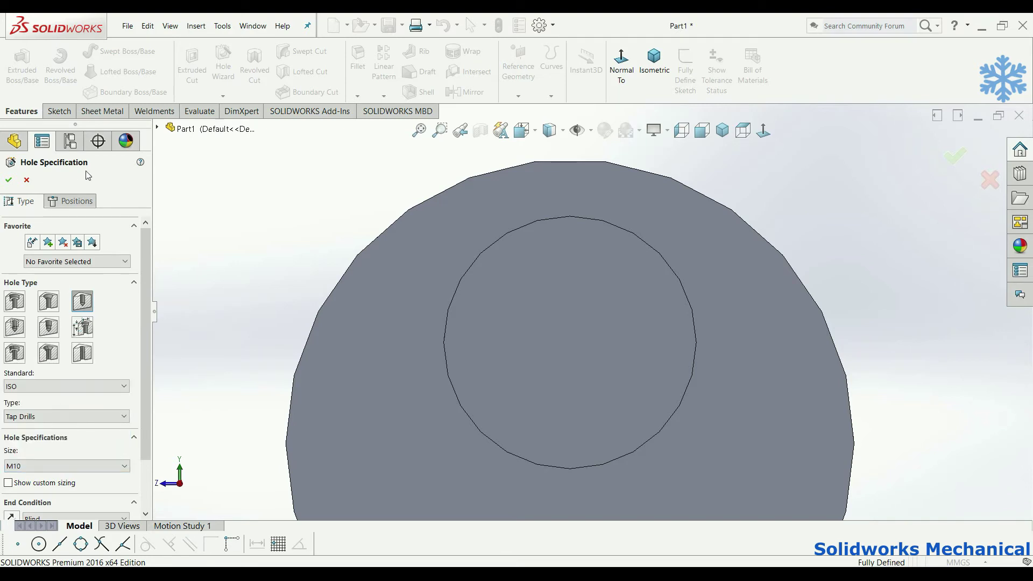
click(87, 201)
Step: Place the hole point on the end face and centre it with a 0 mm dimension
click(71, 317)
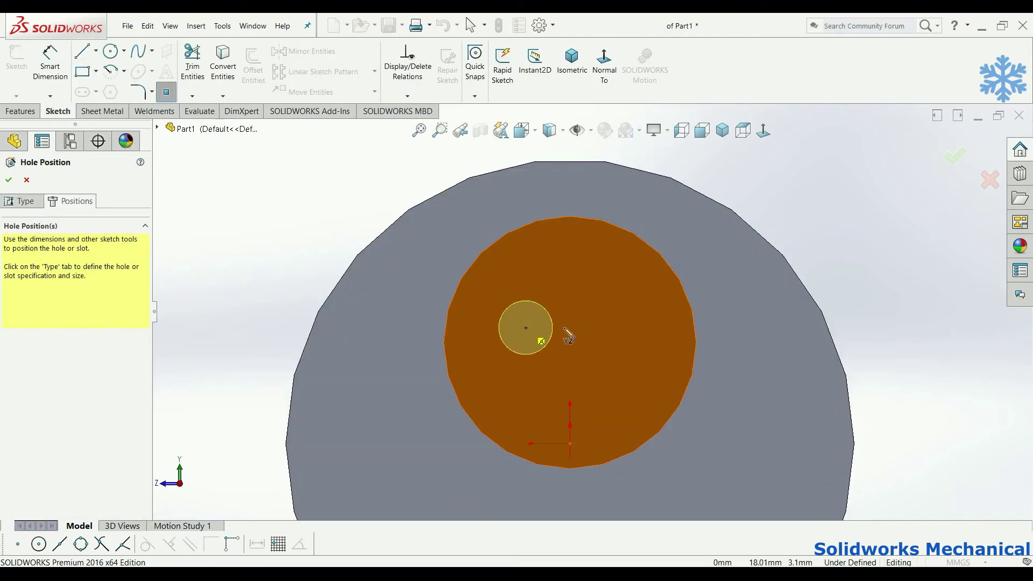
click(571, 340)
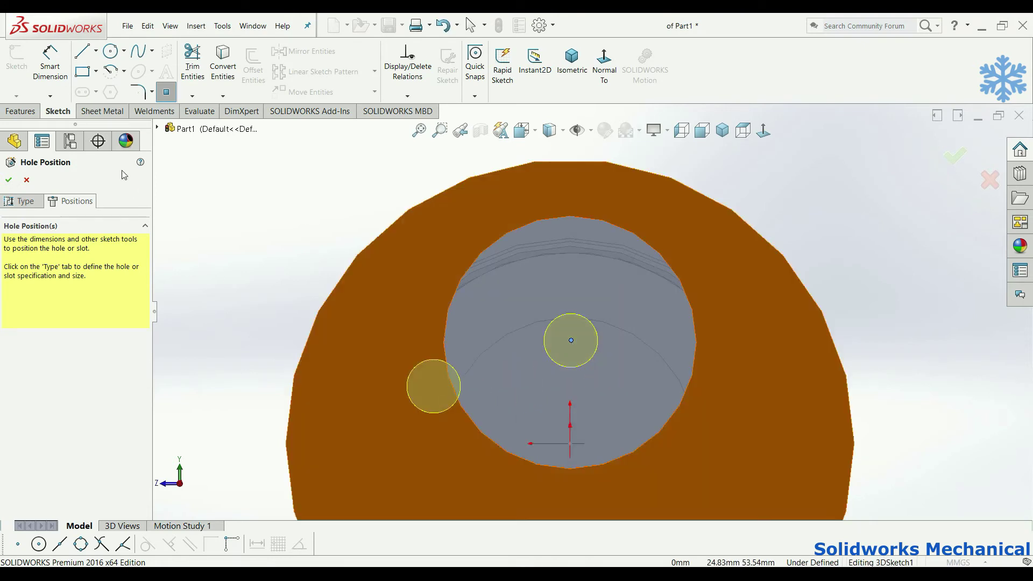
click(50, 62)
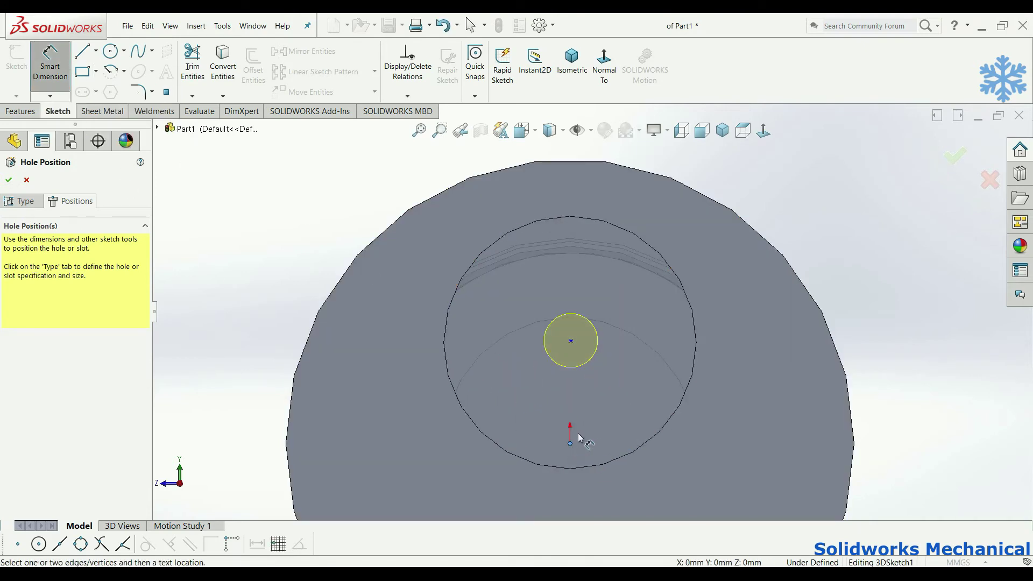
click(572, 344)
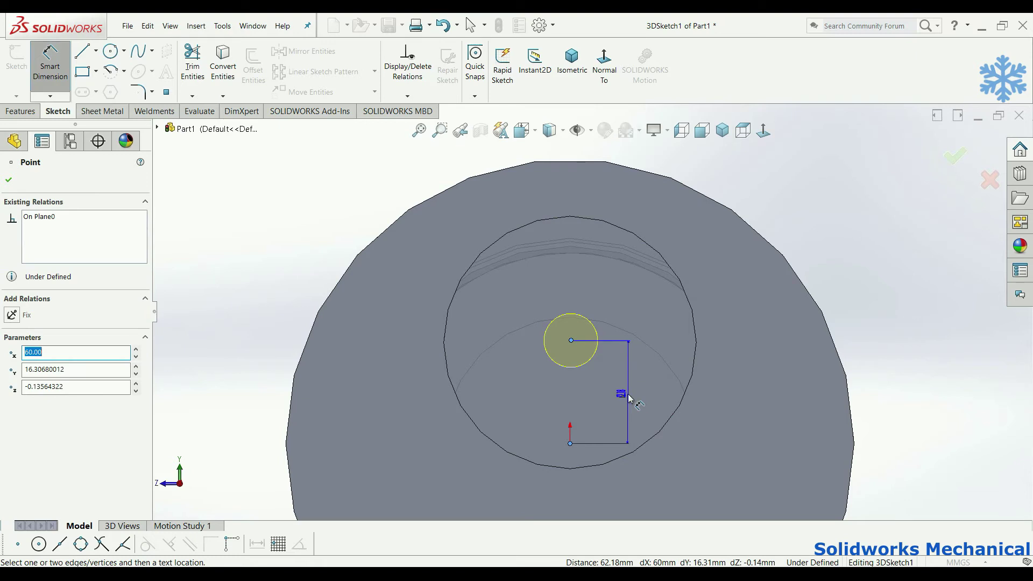
scroll(627, 393, up, 3)
key(Escape)
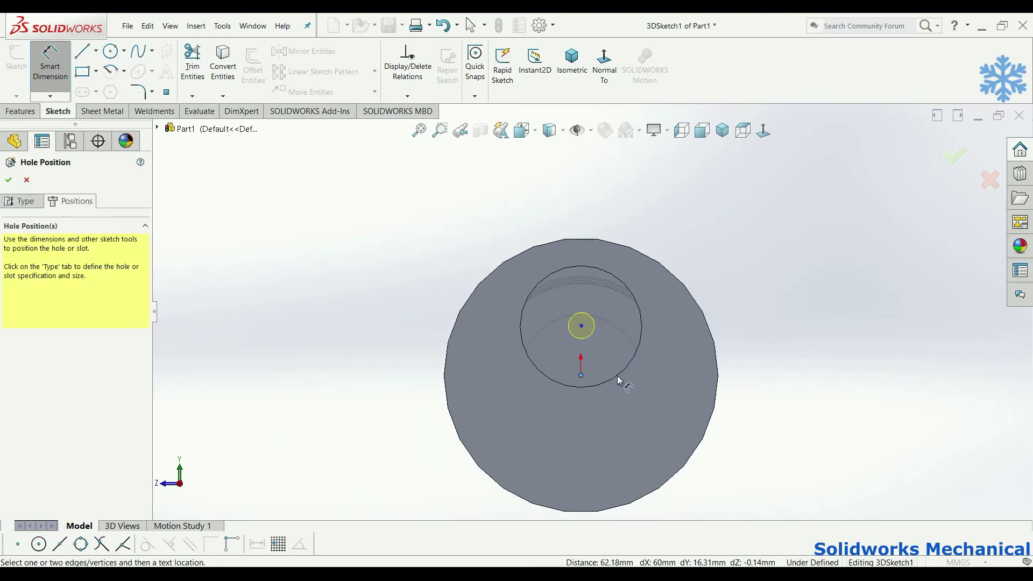
middle_drag(618, 381, 518, 386)
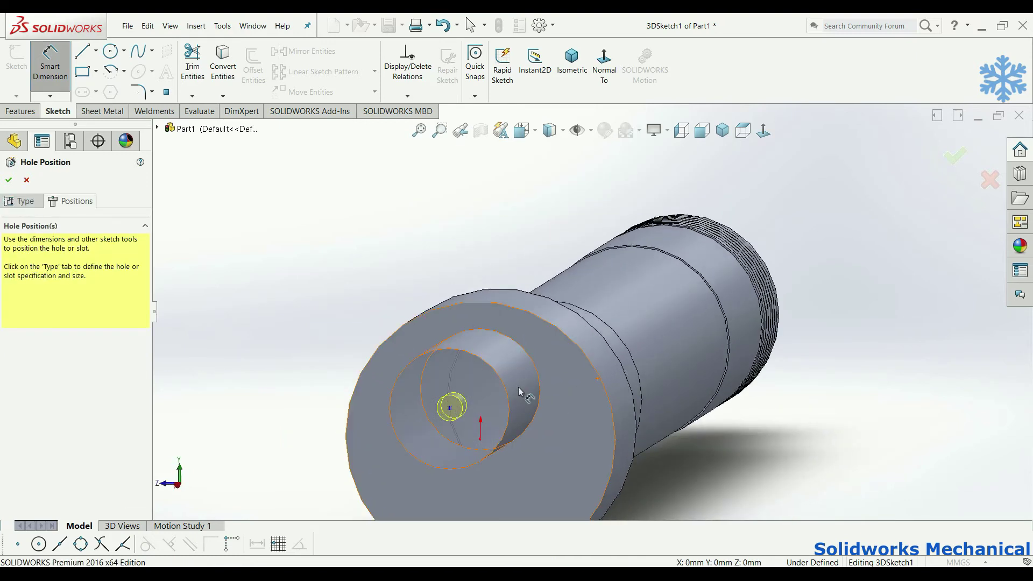
click(450, 408)
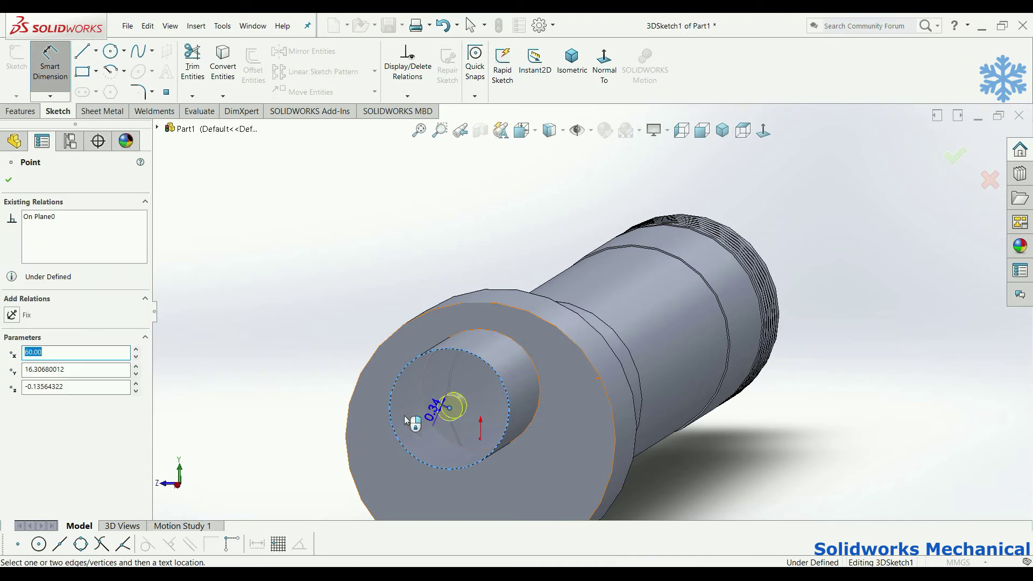
click(303, 391)
key(Return)
key(ctrl+z)
Step: Set the hole to Blind 25 mm deep and confirm the M10 tapped hole
click(9, 181)
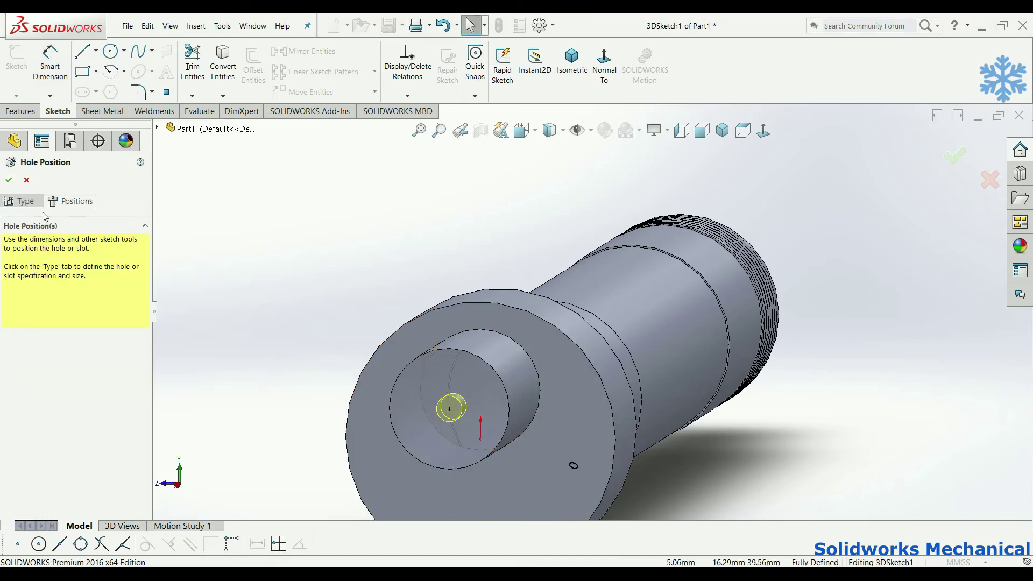
click(22, 201)
drag(144, 366, 144, 431)
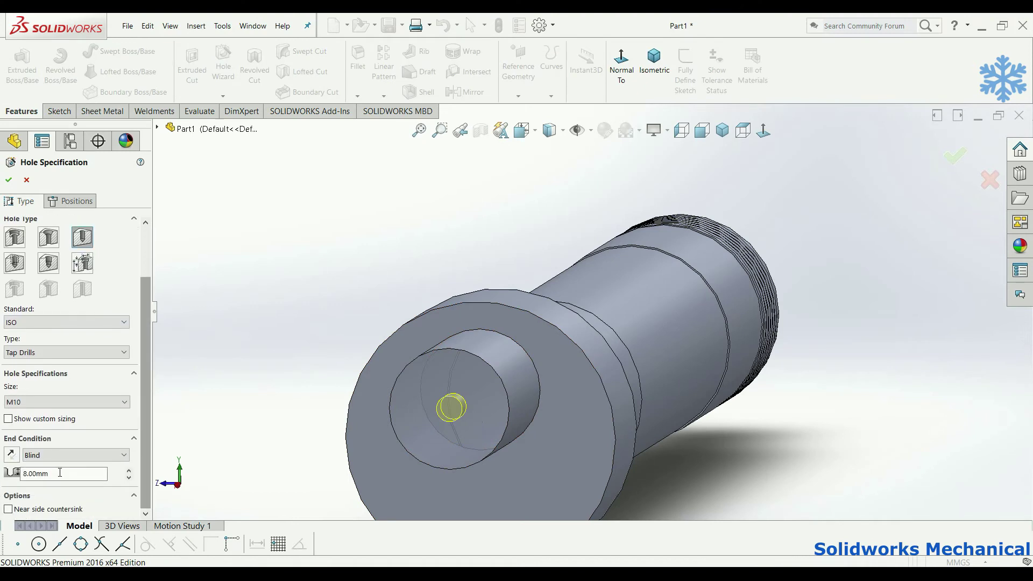
key(Return)
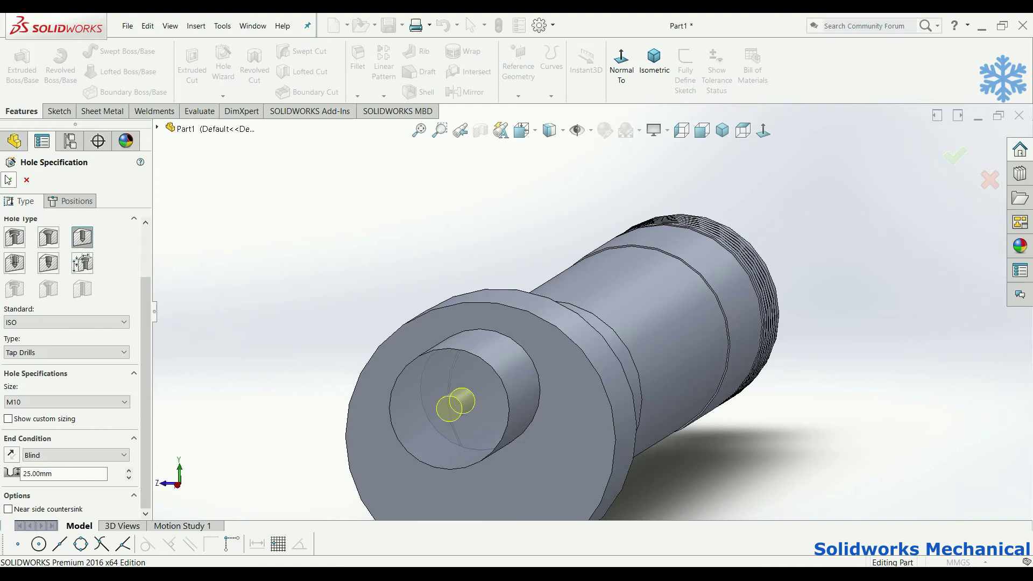
scroll(507, 301, up, 3)
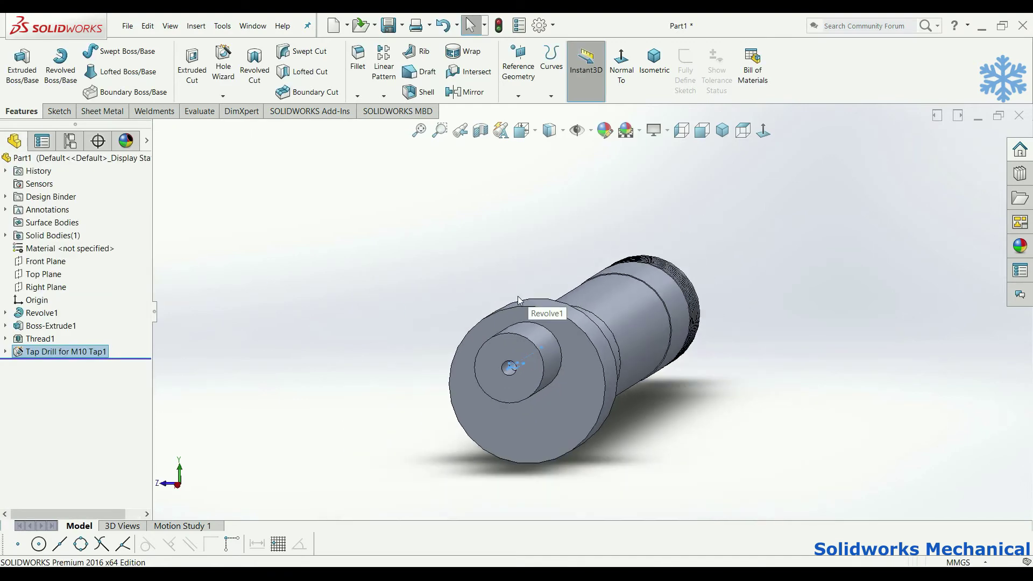
Step: Start a second Hole Wizard hole and place its point on the far end face
middle_drag(518, 301, 579, 327)
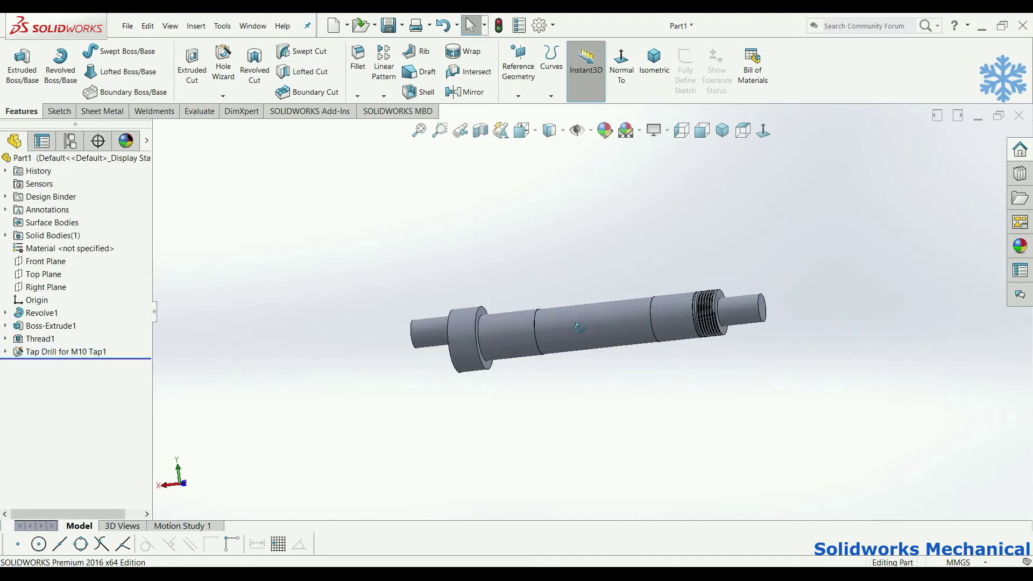
scroll(721, 278, down, 5)
click(223, 64)
click(66, 200)
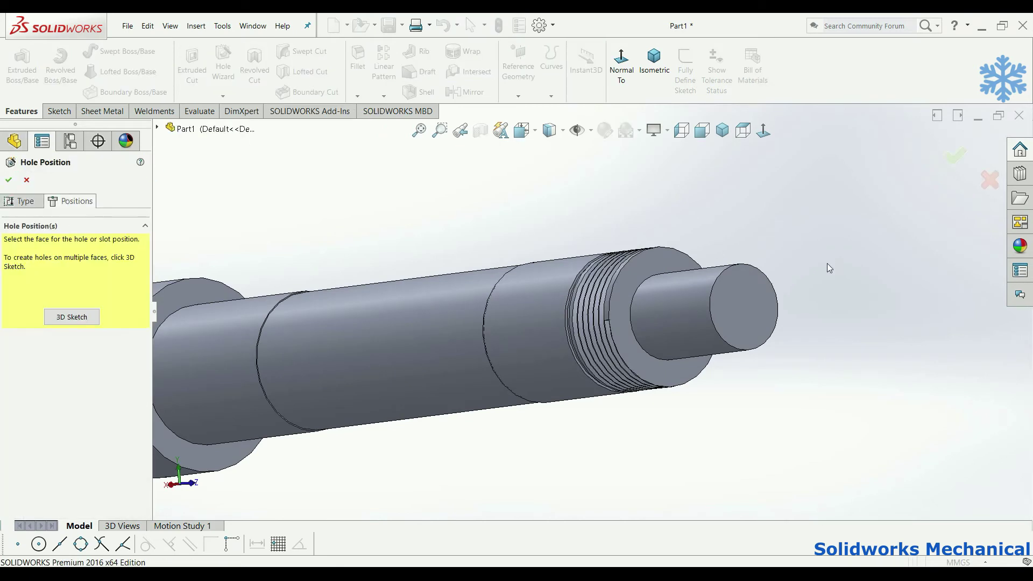
click(71, 317)
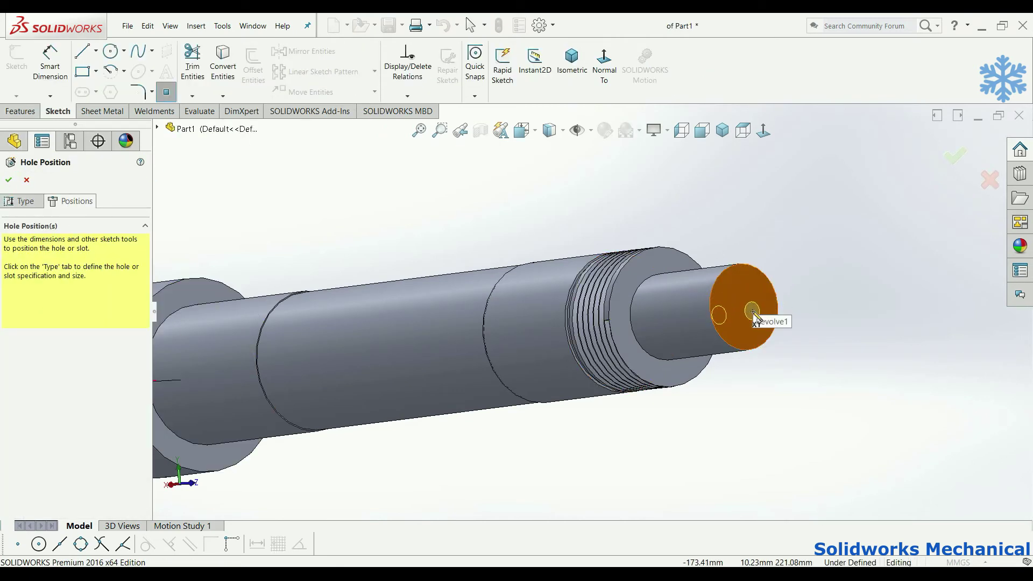
click(742, 308)
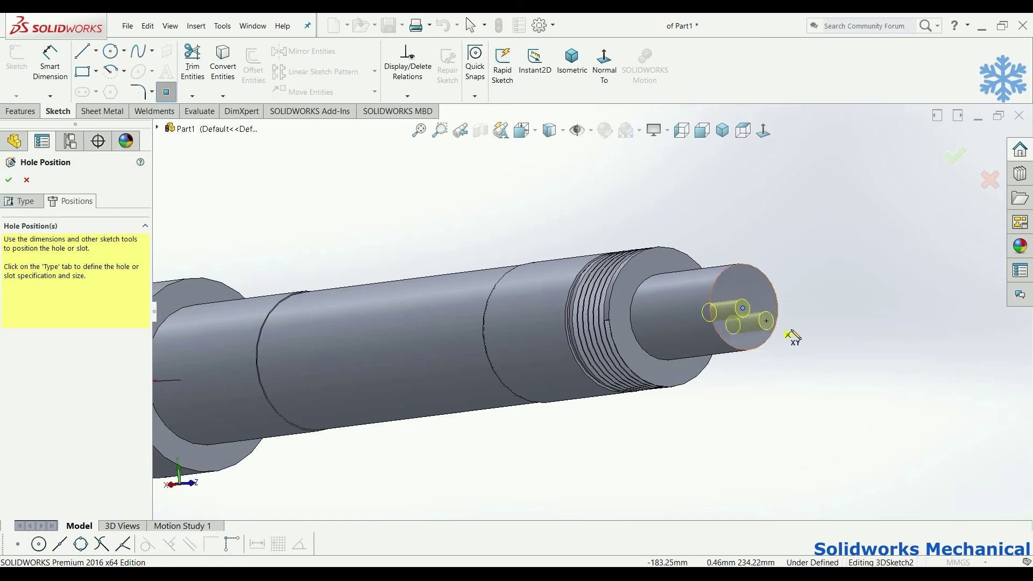
Step: Dimension the hole point 0 mm from the end face's circular edge and finish the hole
click(50, 62)
click(753, 271)
click(742, 308)
click(803, 242)
key(Return)
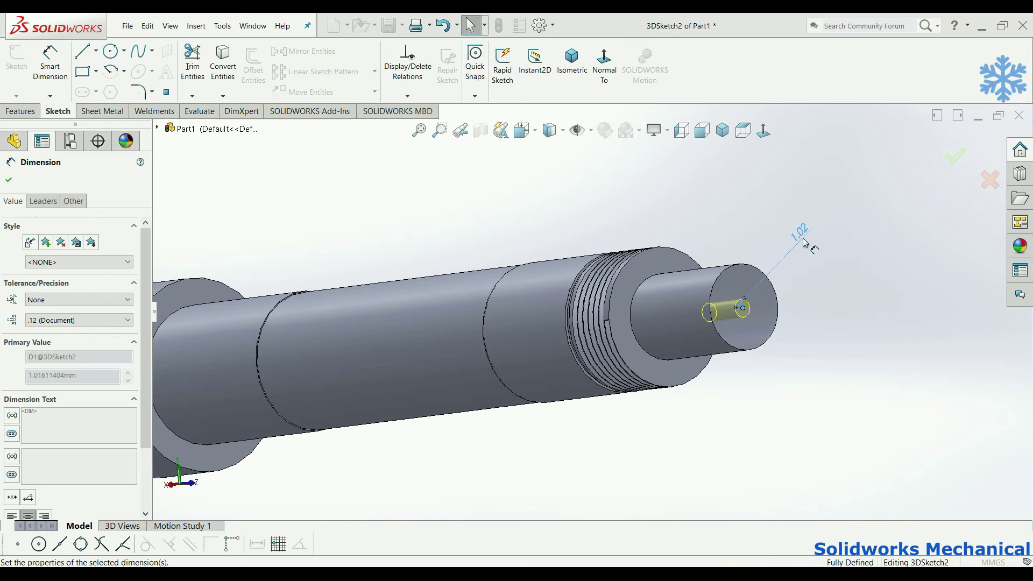
click(965, 156)
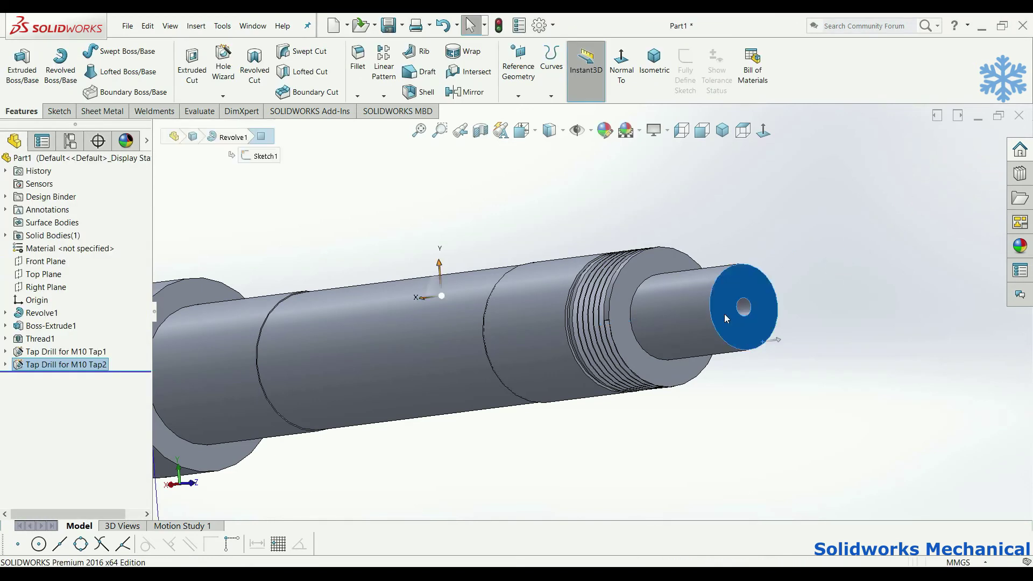
scroll(699, 306, down, 2)
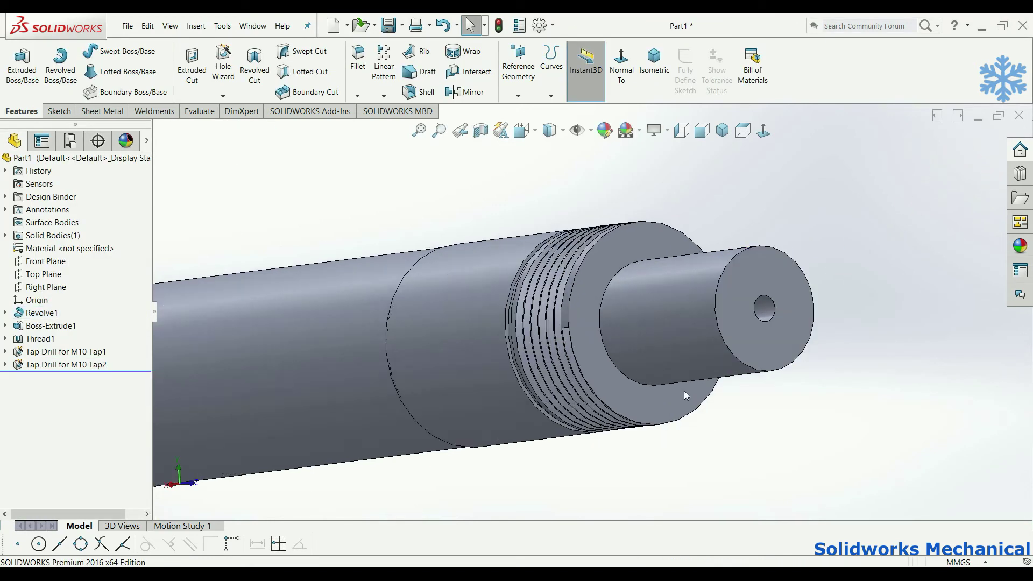
Step: Fillet the circular edge at the step beside the thread with a 5 mm radius
click(608, 365)
click(358, 60)
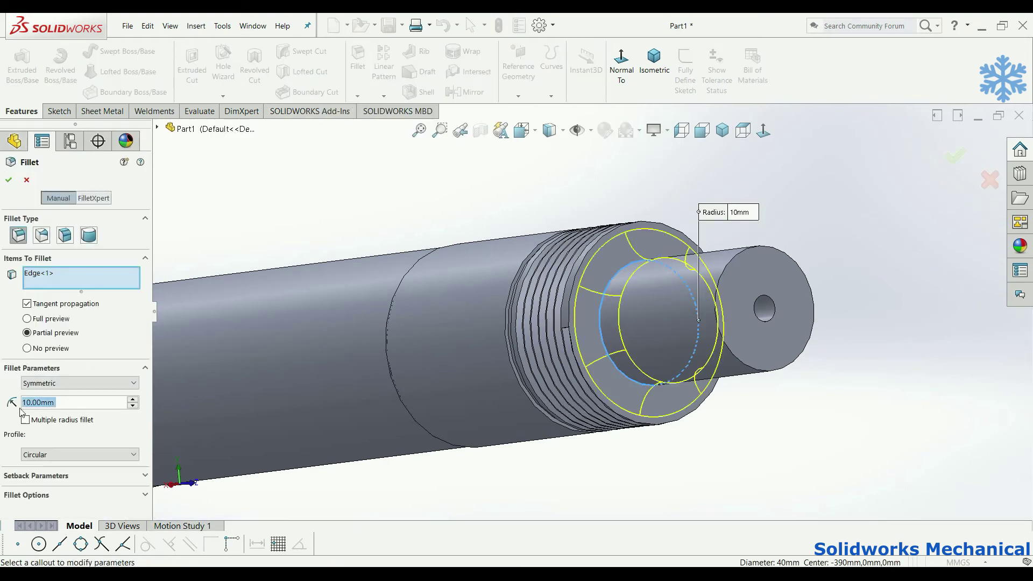
text(5)
key(Return)
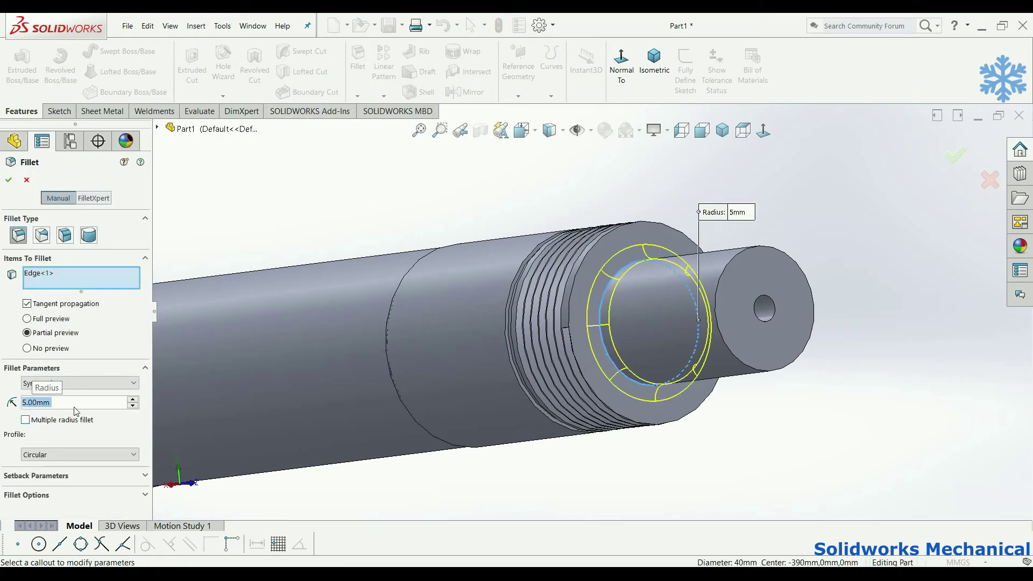
click(954, 157)
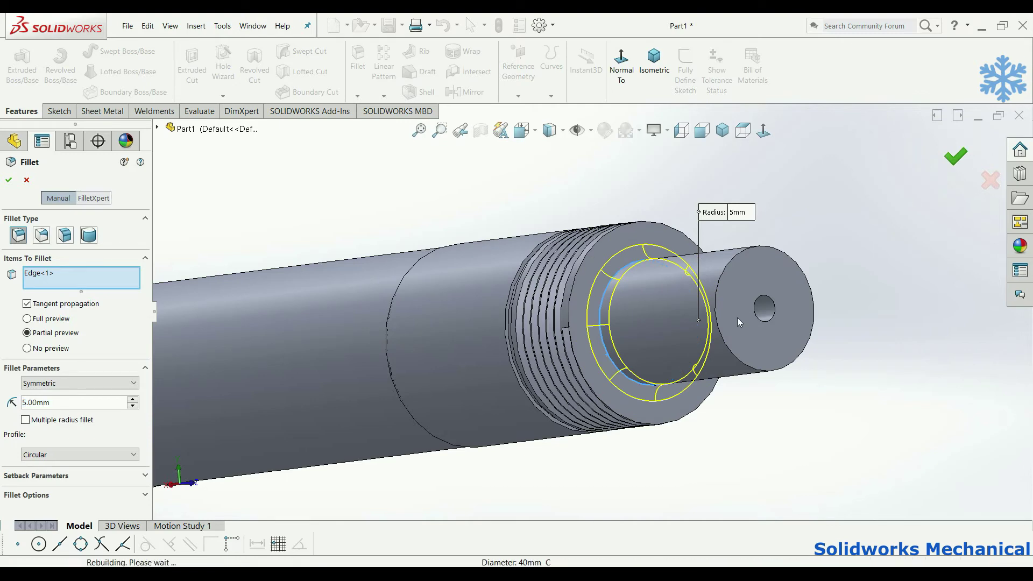
Step: Orbit and zoom around the shaft to inspect the filleted shoulder
scroll(637, 390, up, 2)
scroll(637, 390, up, 2)
middle_drag(638, 390, 627, 373)
scroll(388, 346, down, 2)
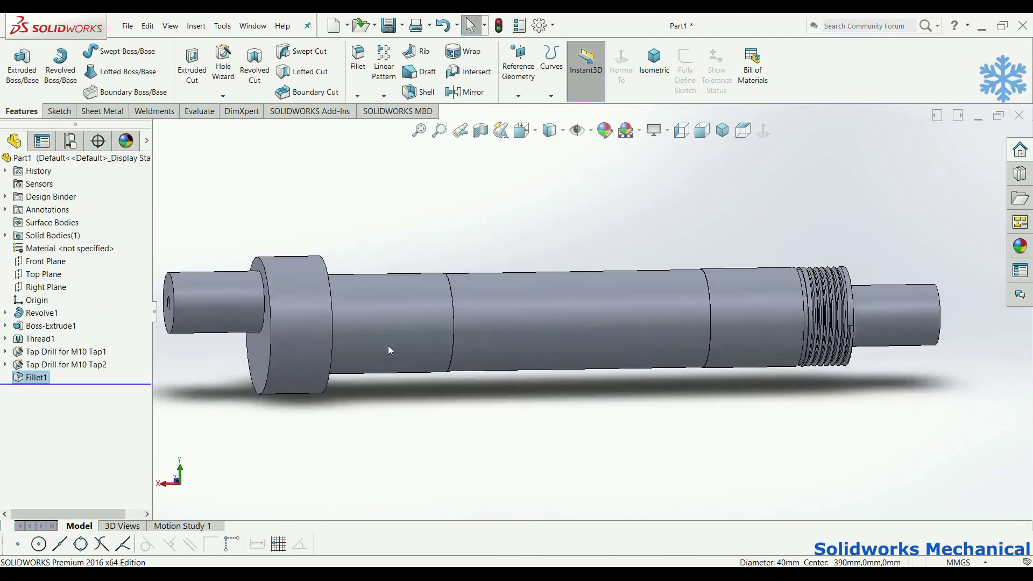
scroll(389, 346, down, 3)
middle_drag(345, 350, 345, 351)
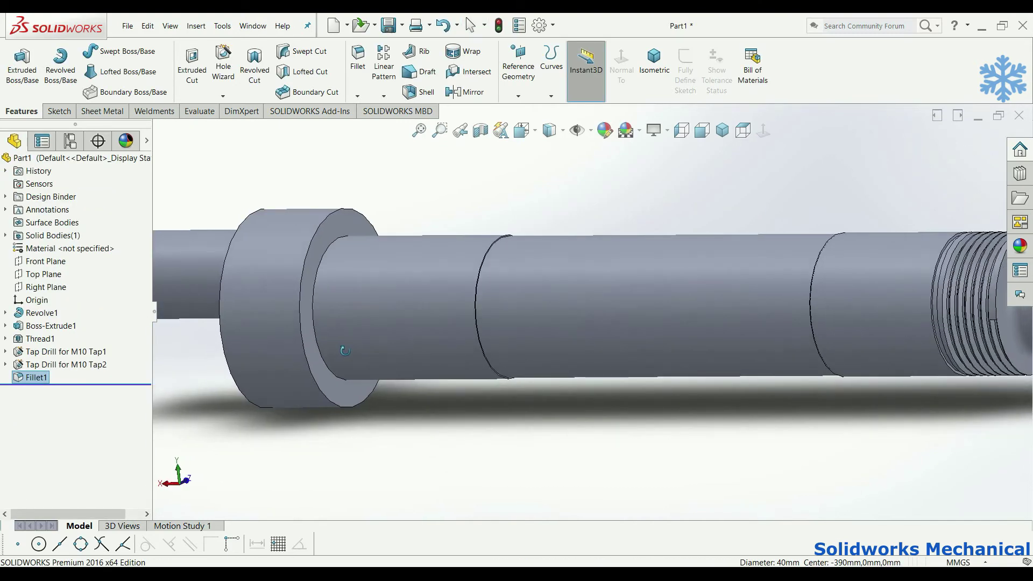
middle_drag(344, 351, 364, 336)
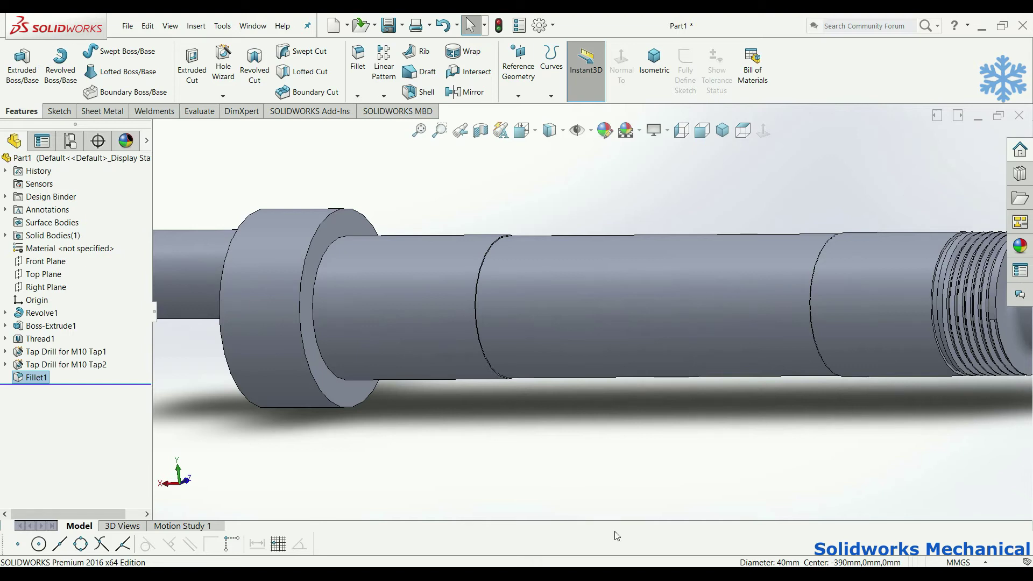
scroll(617, 536, up, 5)
middle_drag(617, 535, 747, 365)
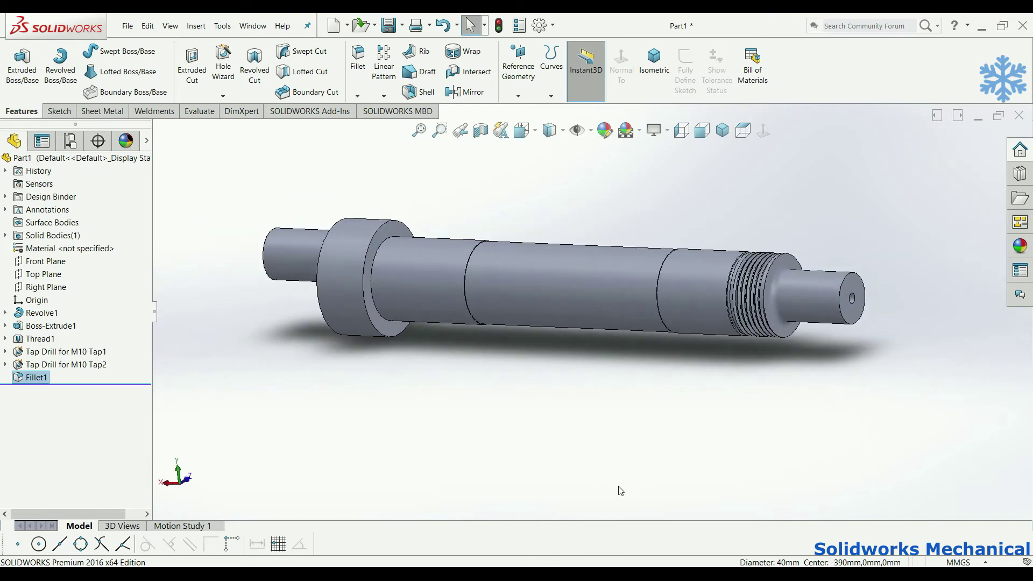
scroll(591, 511, up, 2)
scroll(597, 514, up, 3)
middle_drag(756, 190, 743, 217)
scroll(743, 217, down, 2)
Step: Pick a colour swatch for the fillet in Edit Appearance, then cancel the change
click(604, 130)
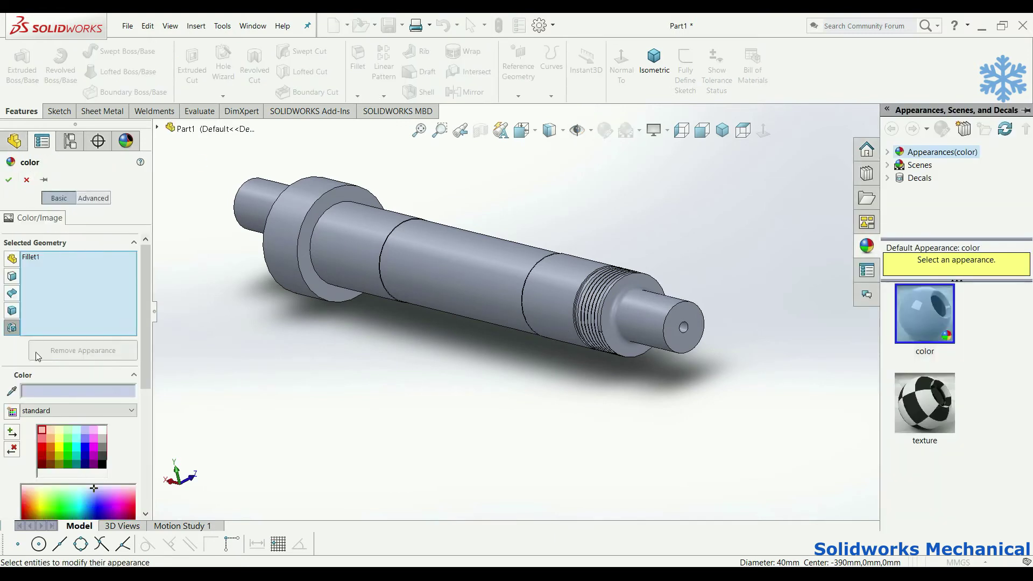
click(68, 444)
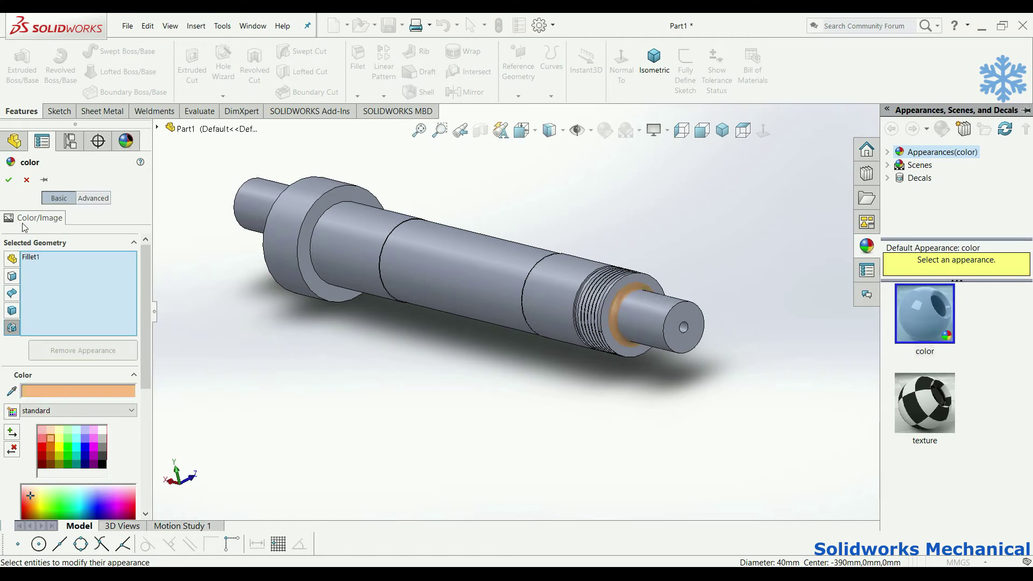
click(27, 180)
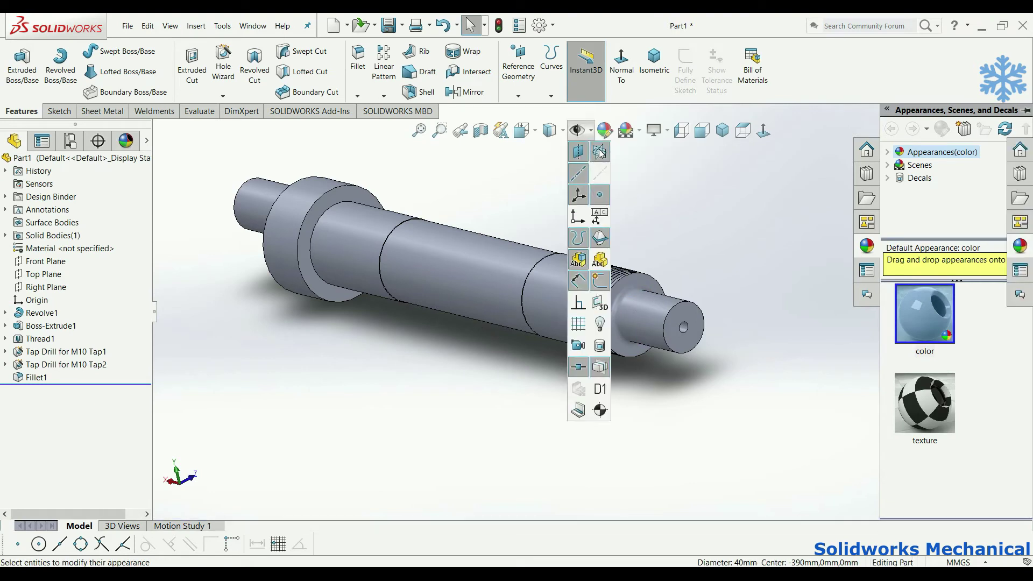
Step: Start a new reference plane offset from the Top Plane
click(726, 304)
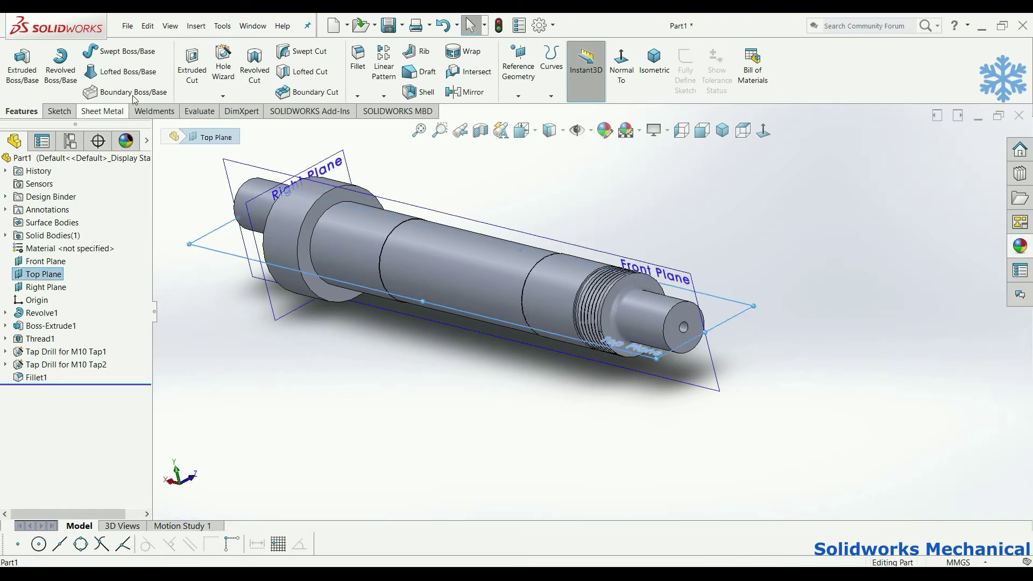
click(518, 68)
text(2)
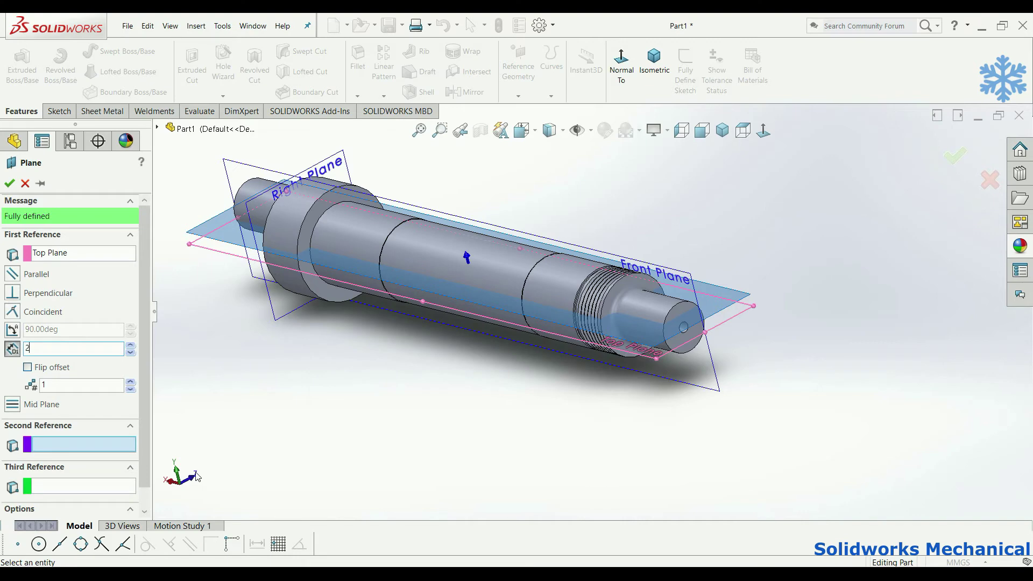
text(0)
key(Return)
scroll(681, 331, down, 2)
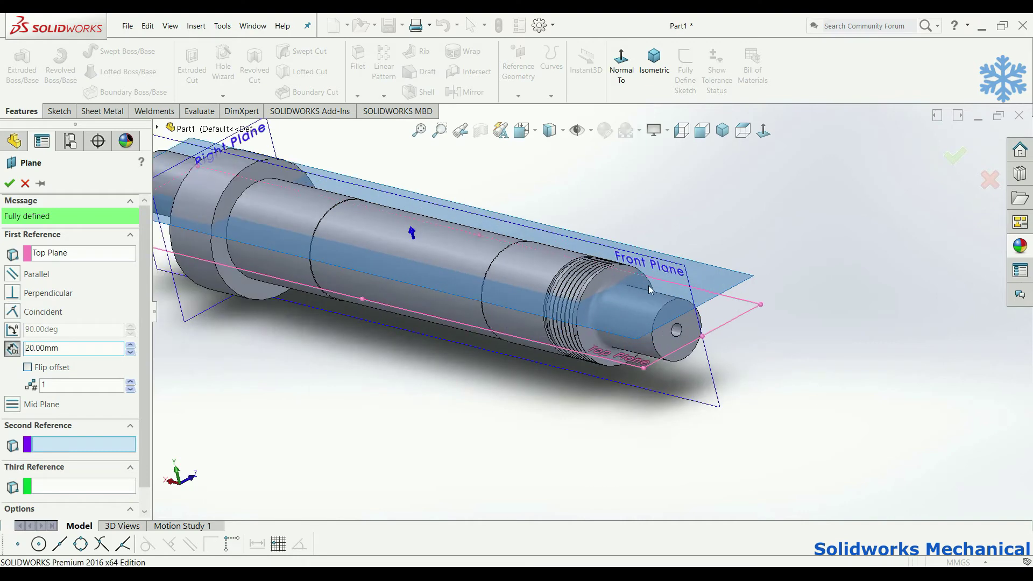
scroll(675, 345, down, 2)
scroll(674, 352, down, 2)
scroll(673, 355, down, 2)
middle_drag(673, 355, 676, 409)
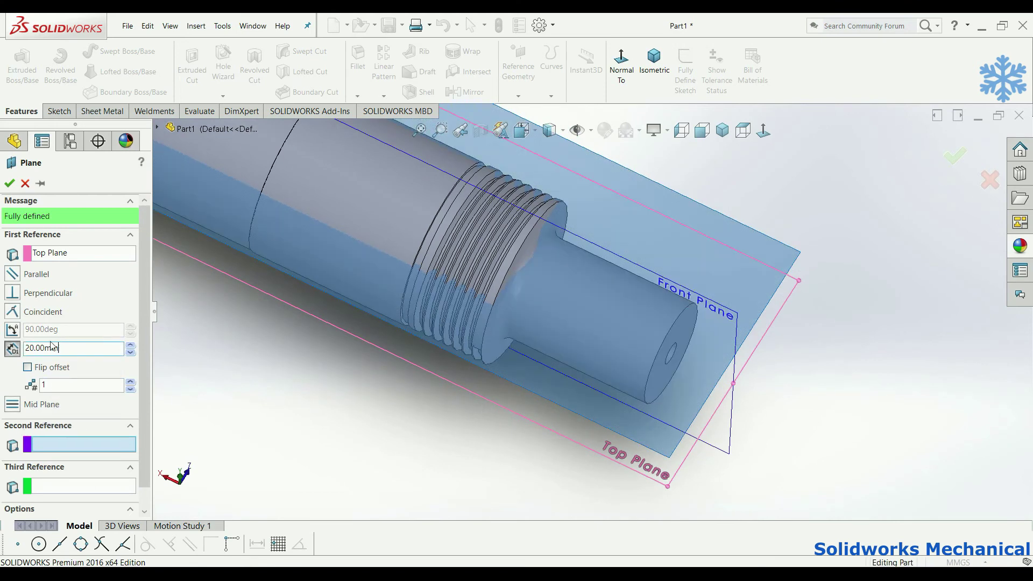
text(15)
Step: Correct the plane offset to 20 mm and accept it as Plane2
key(Return)
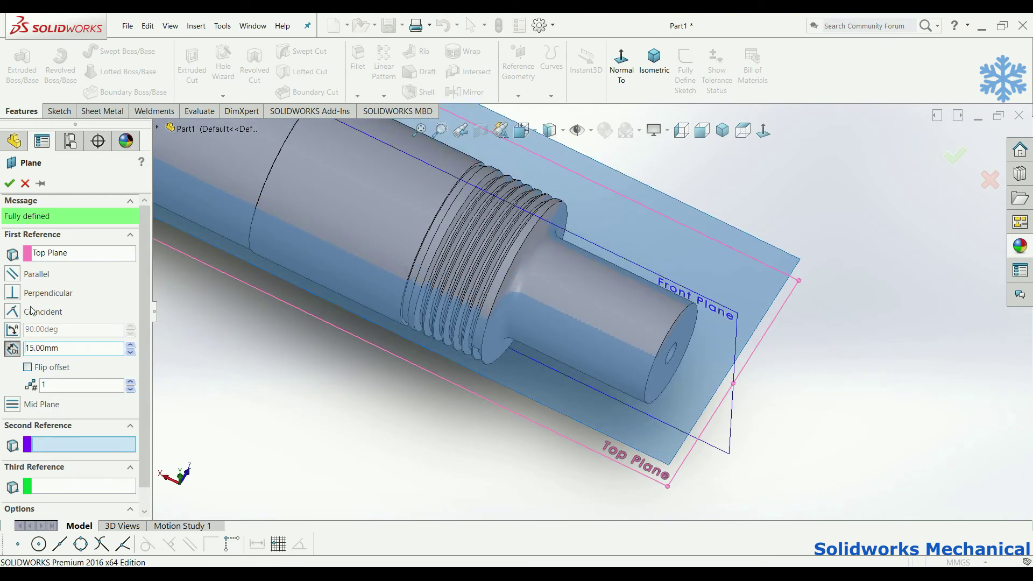
double_click(53, 348)
text(0)
key(Return)
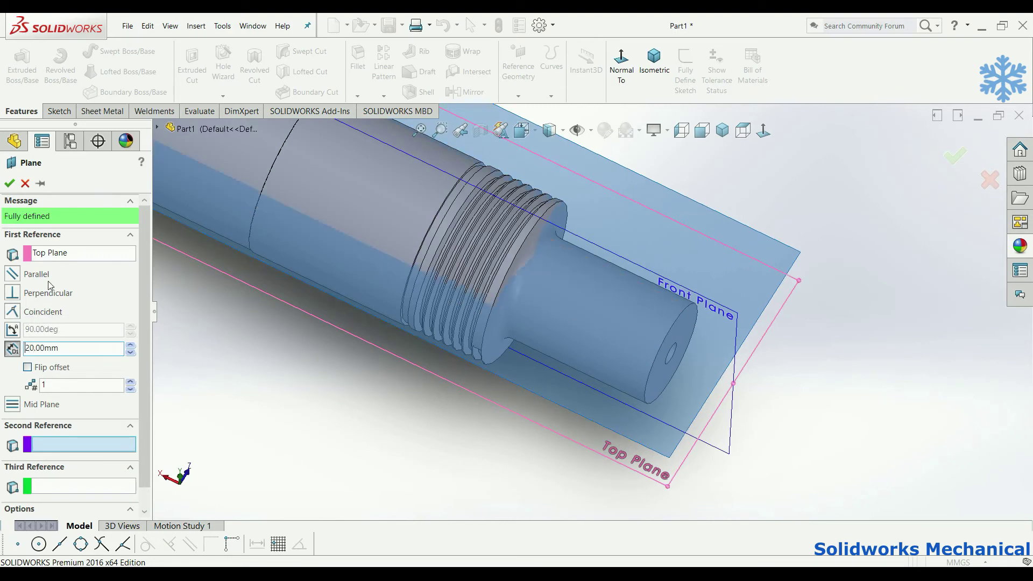
click(9, 183)
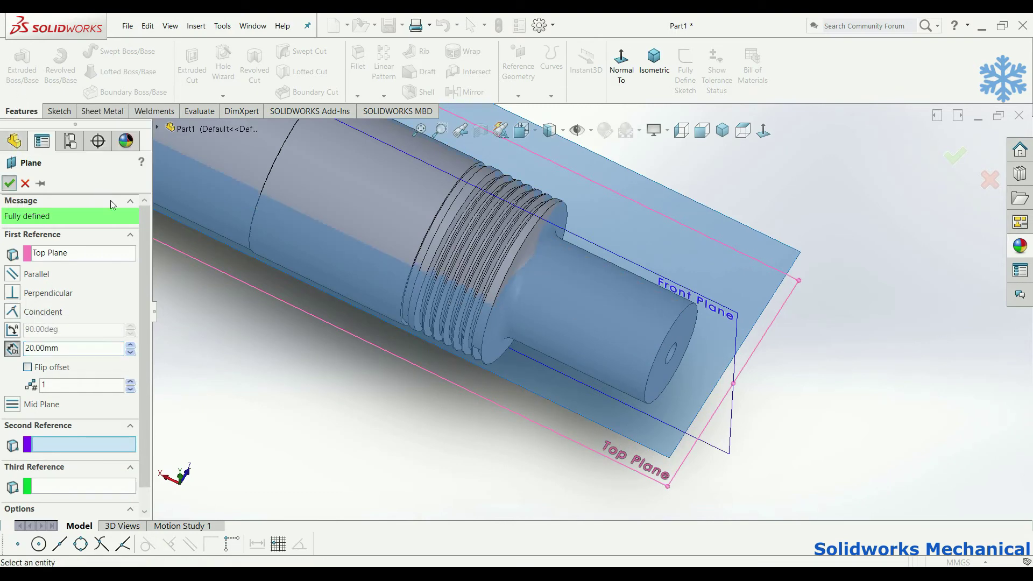
click(573, 129)
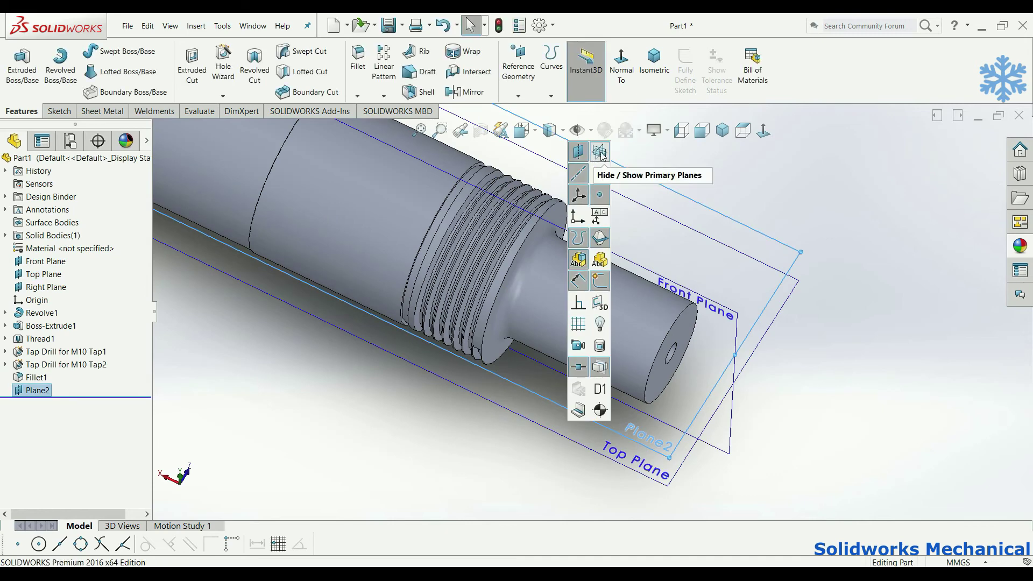
Step: Hide the primary planes and open a sketch on Plane2, viewed normal to it
click(578, 152)
right_click(750, 226)
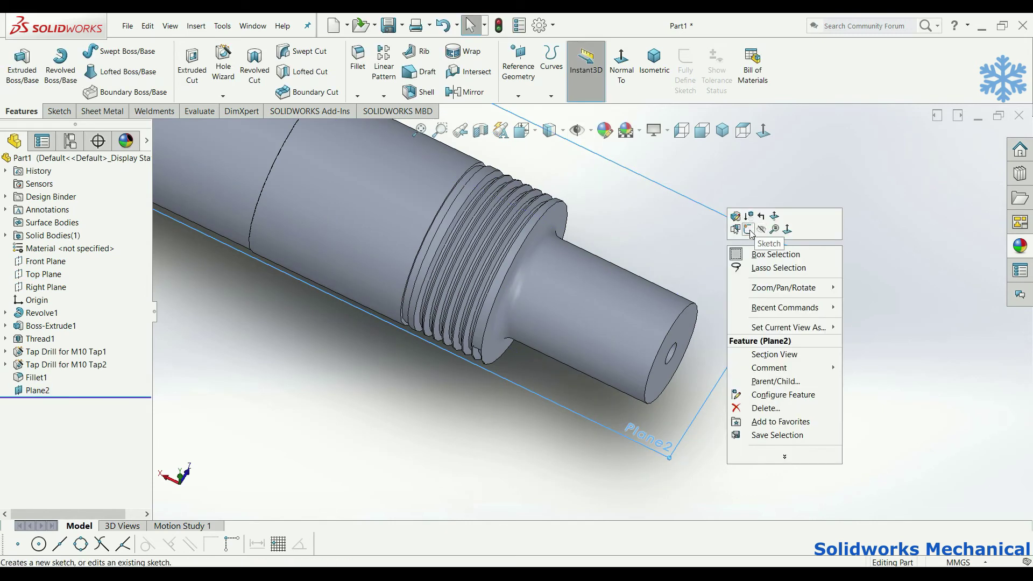
click(753, 230)
click(763, 130)
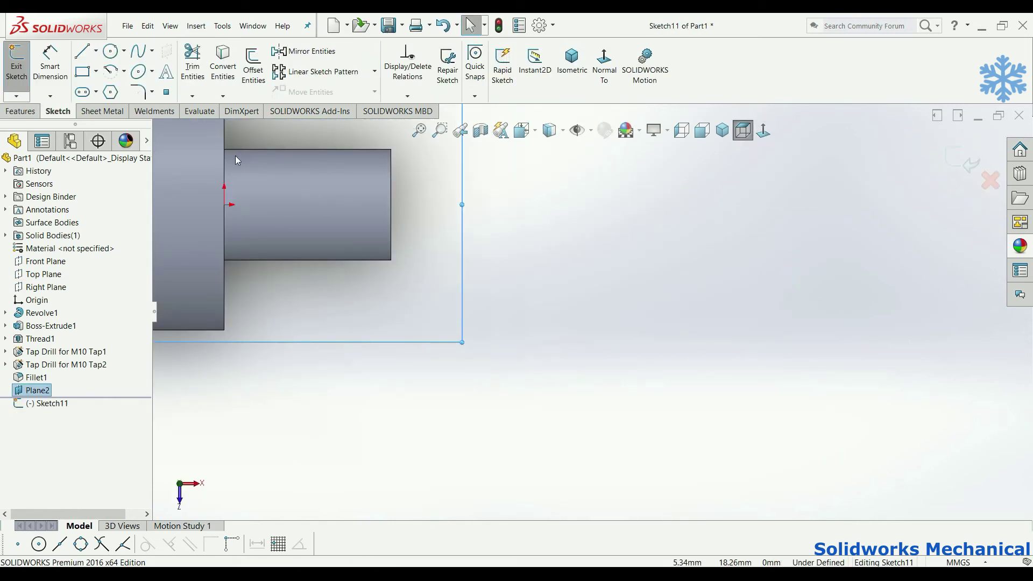
scroll(156, 119, down, 3)
click(82, 91)
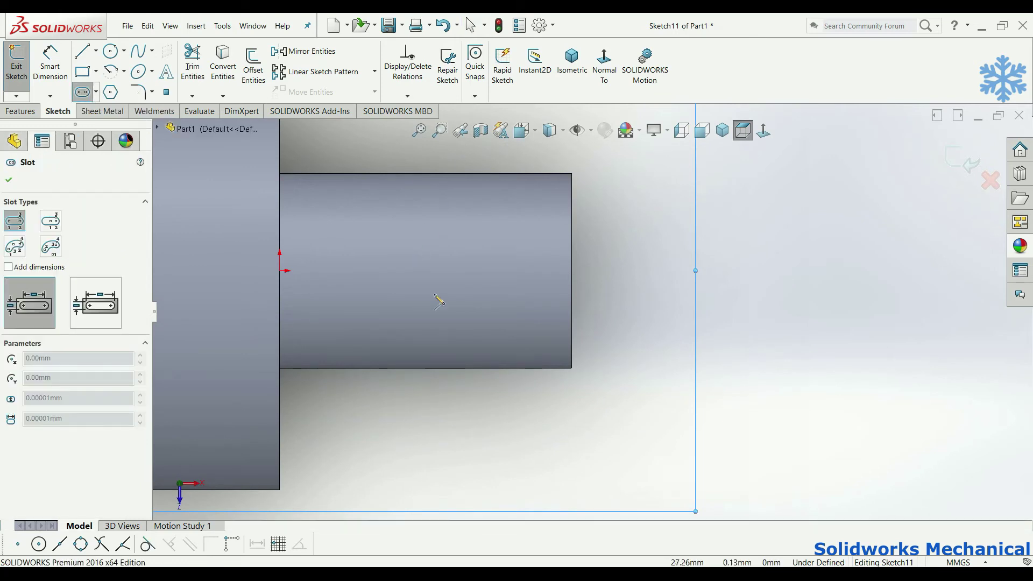
Step: Draw a straight slot along the shaft on Plane2
click(347, 270)
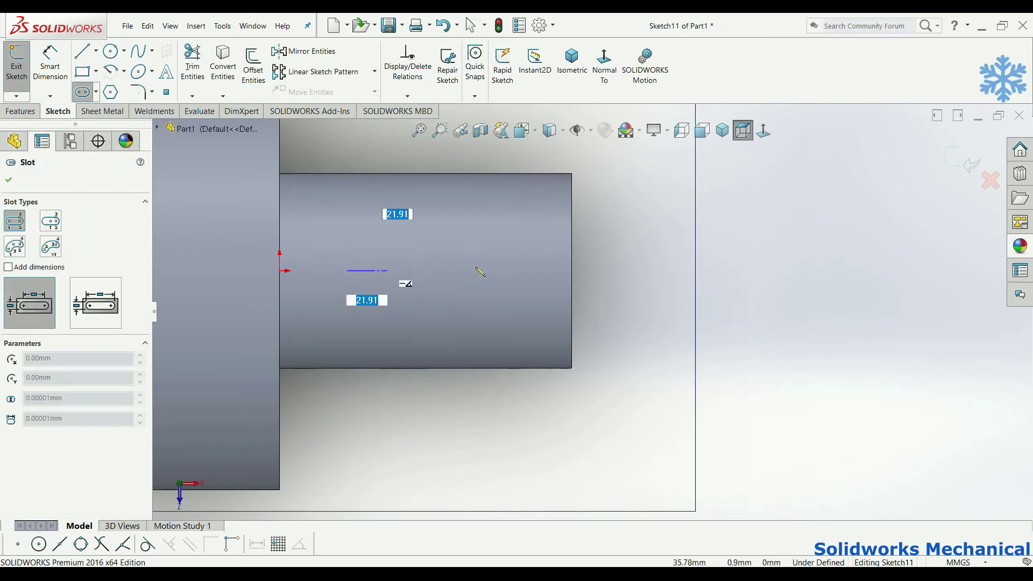
click(523, 293)
click(523, 294)
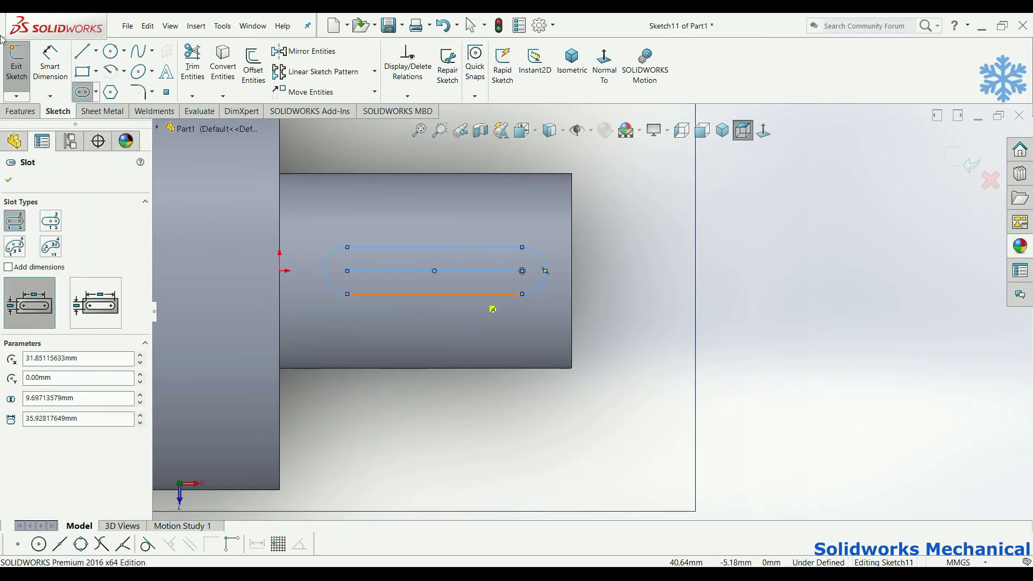
click(50, 62)
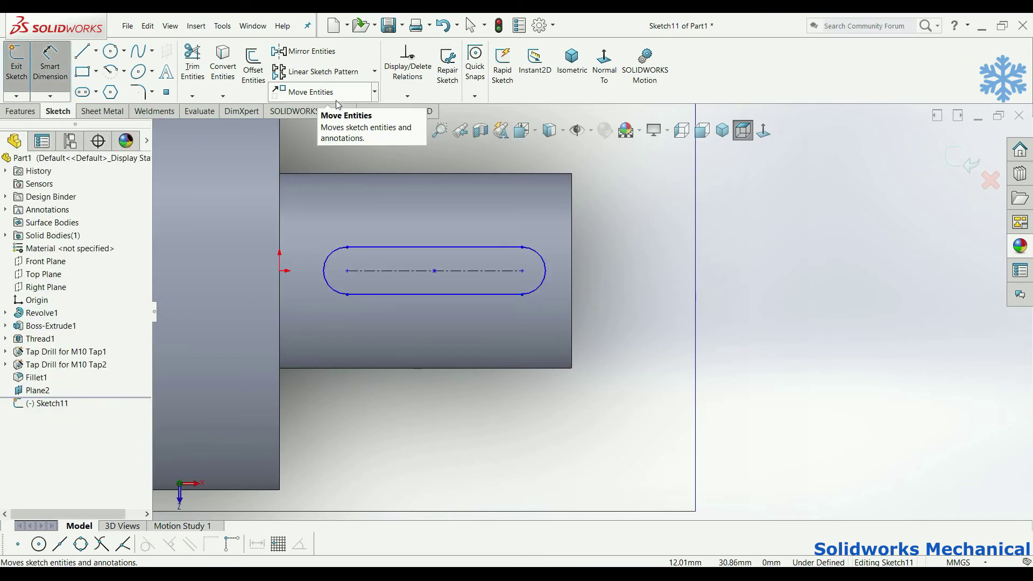
click(242, 111)
Step: Dimension the slot width to 8 mm and its end distance to 10 mm
click(442, 247)
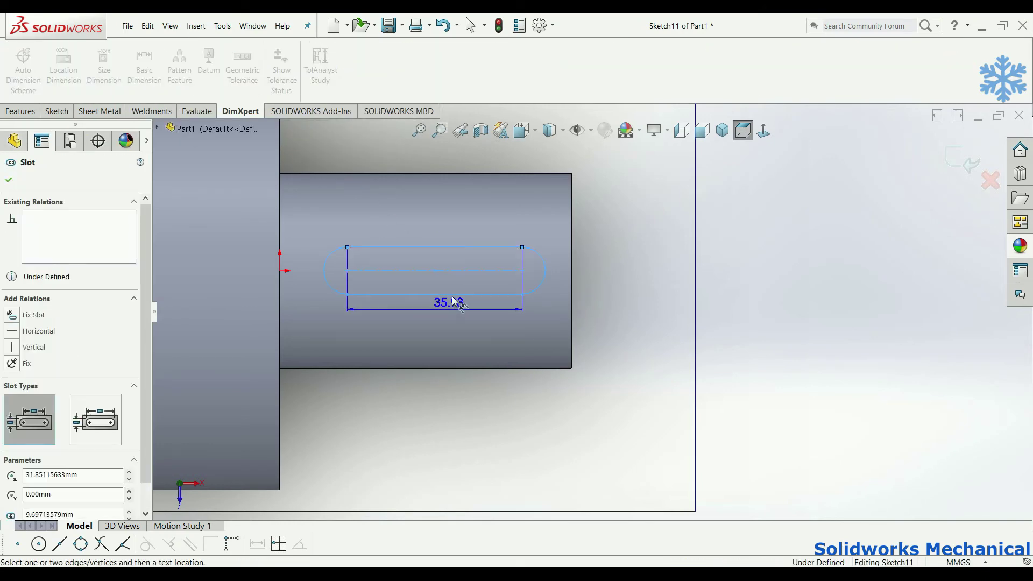
click(444, 294)
click(619, 276)
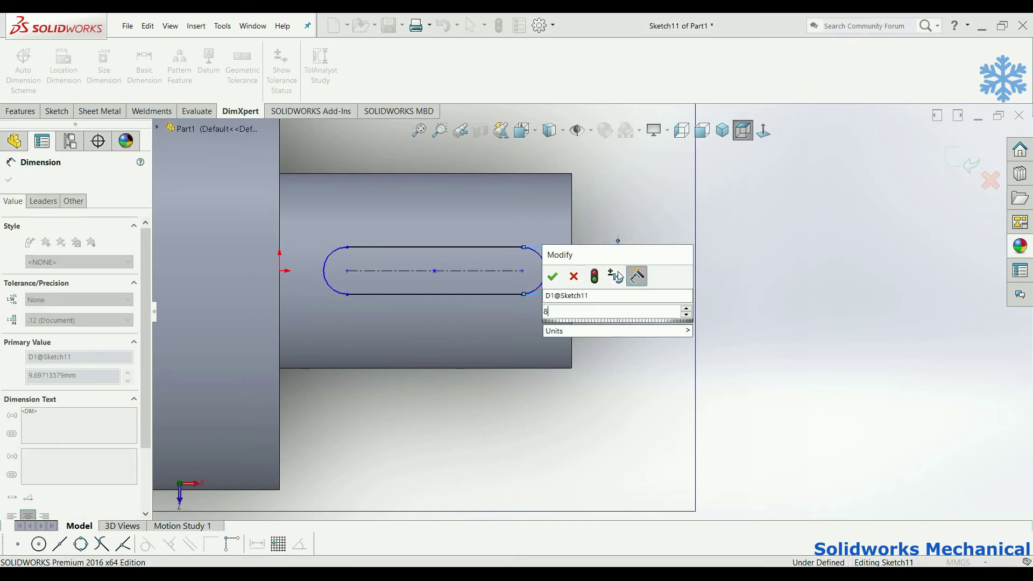
text(8)
key(Return)
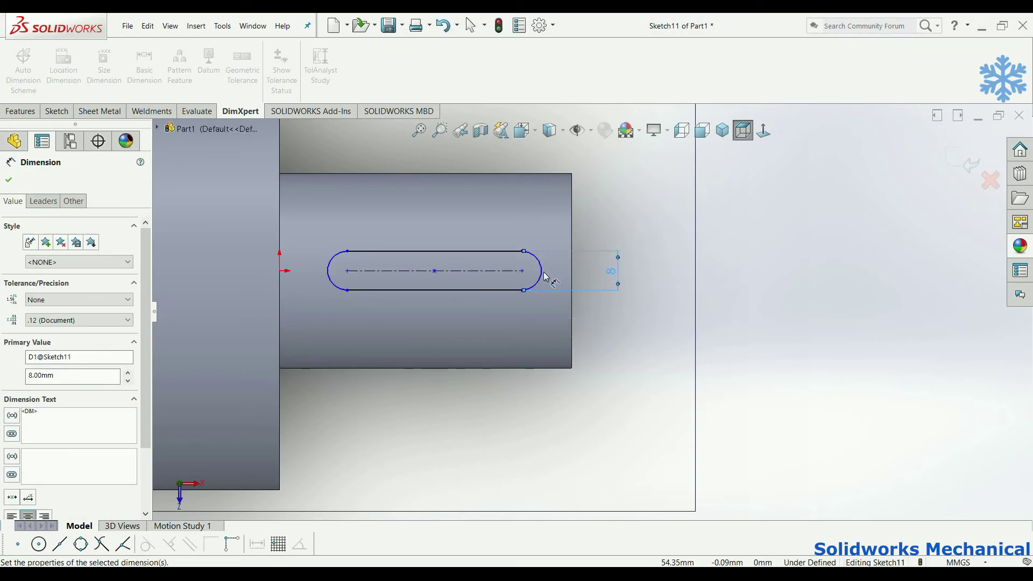
click(542, 278)
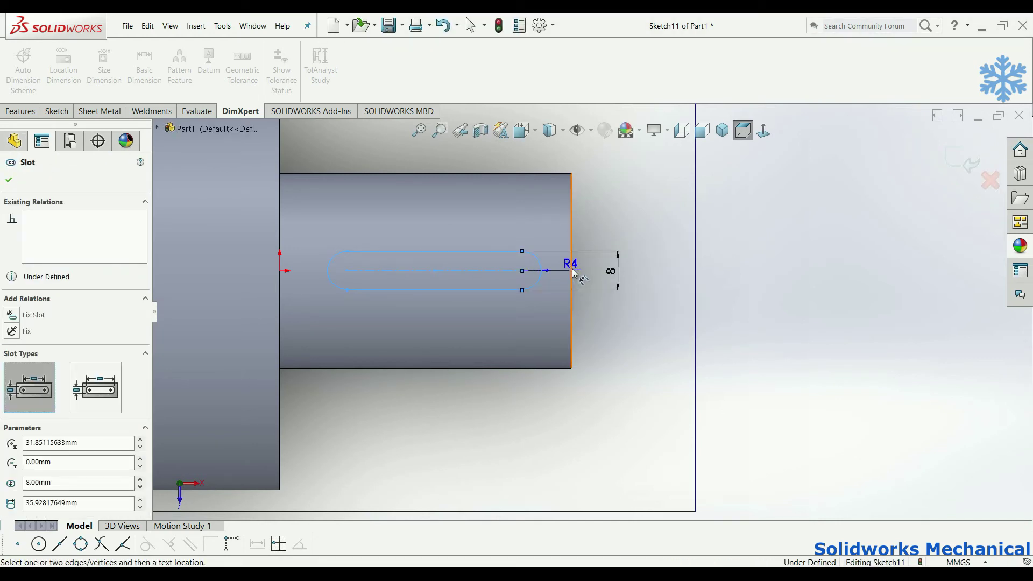
click(571, 231)
click(557, 221)
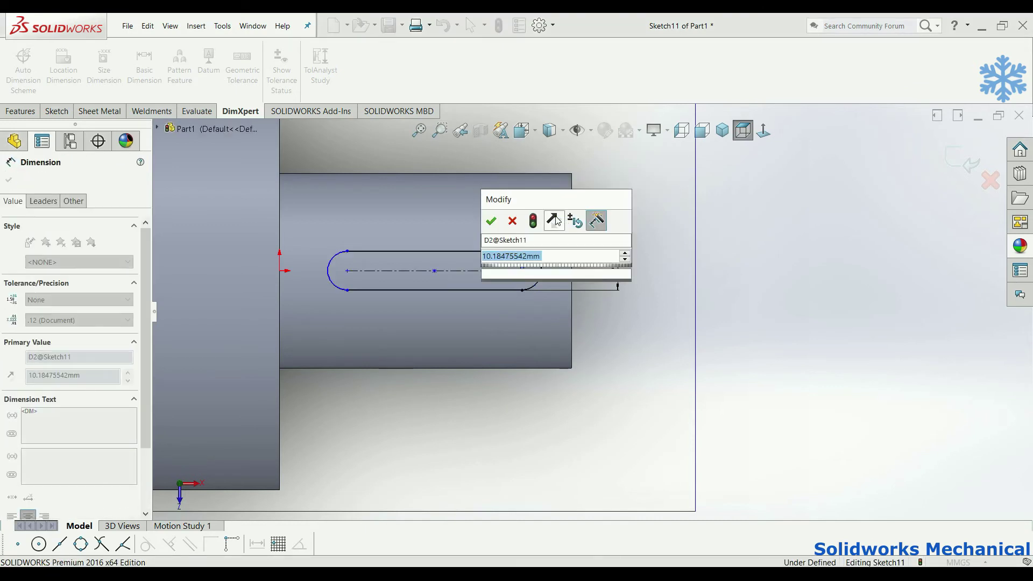
key(Return)
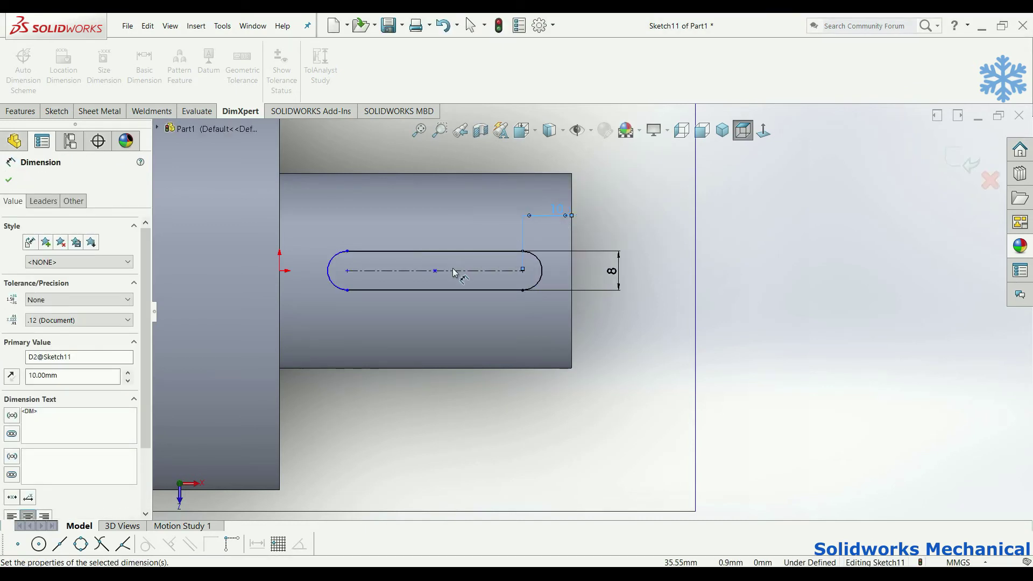
Step: Dimension the slot length to 40 mm, correcting it from 35 mm
click(453, 270)
click(447, 218)
text(35)
key(Return)
double_click(449, 222)
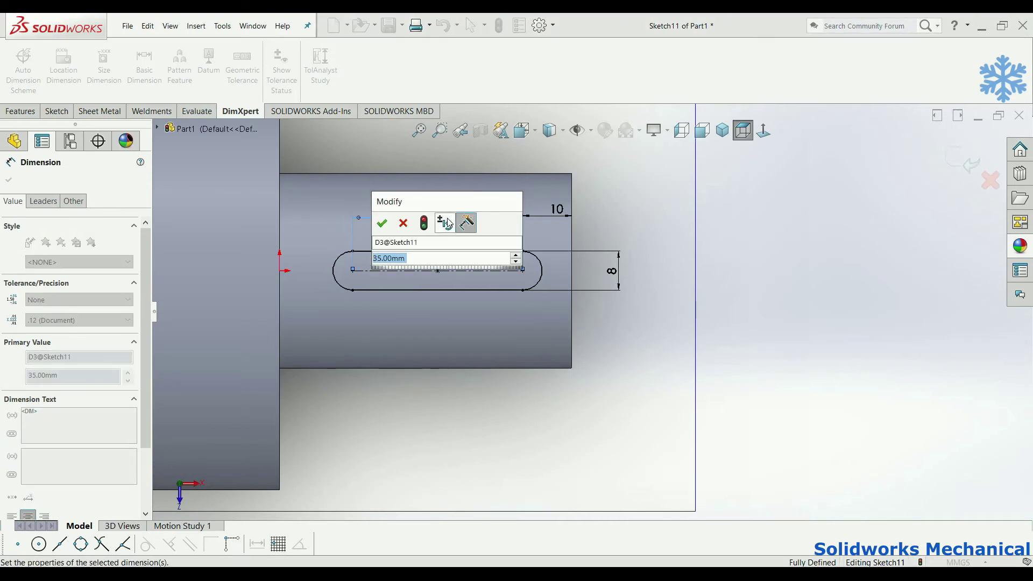
text(40)
key(Return)
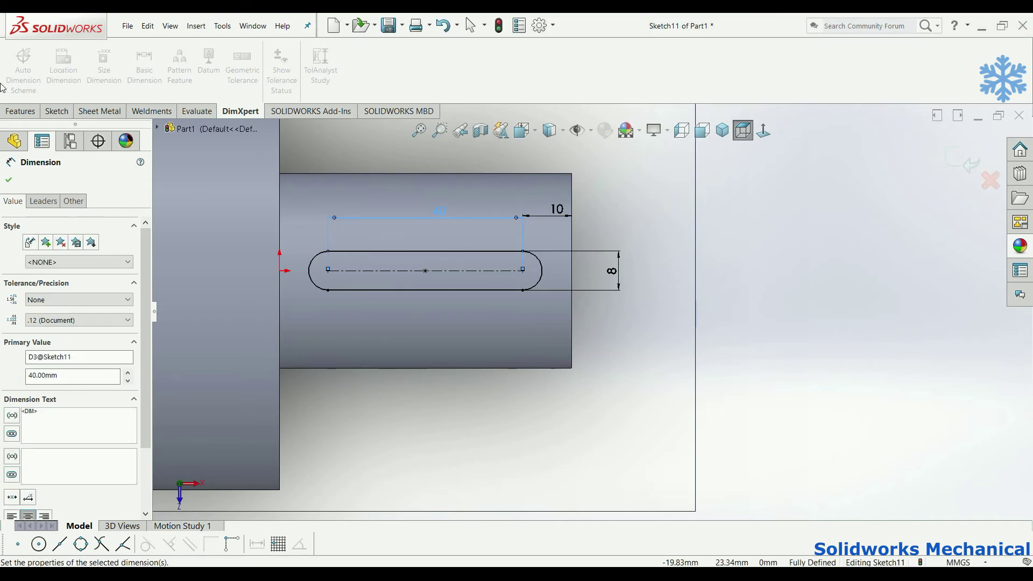
click(9, 180)
click(20, 111)
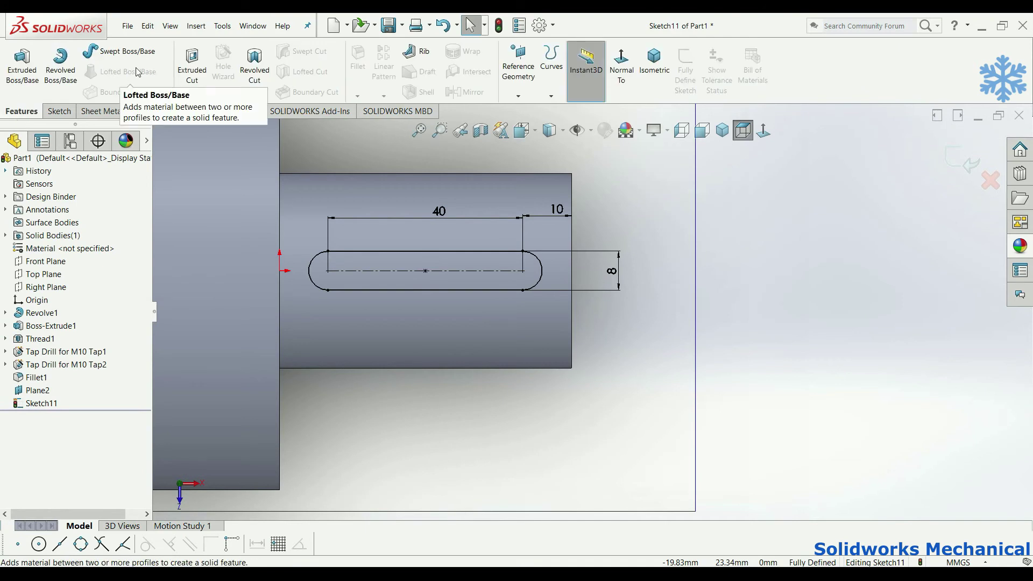
click(192, 65)
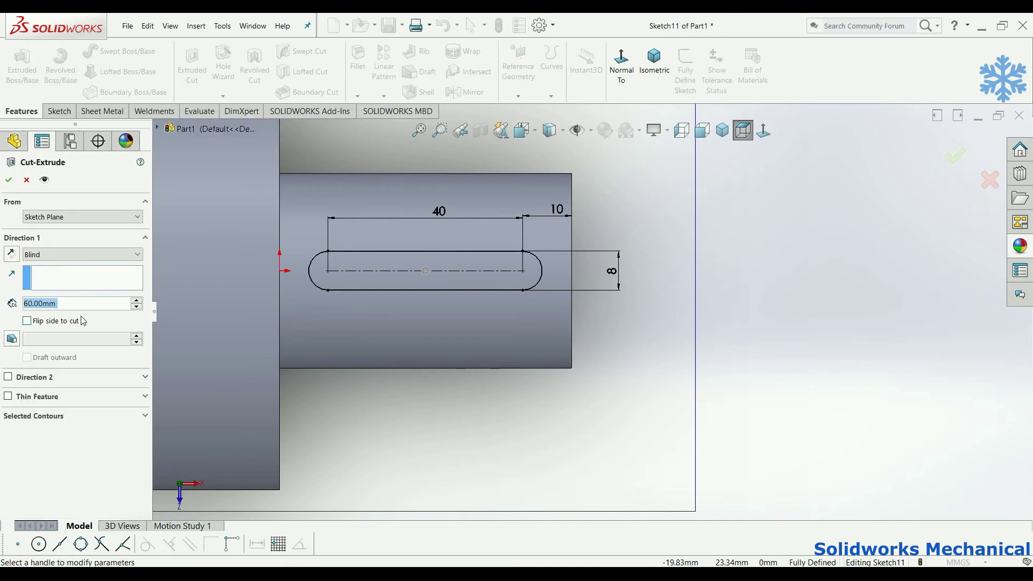
text(4)
key(Return)
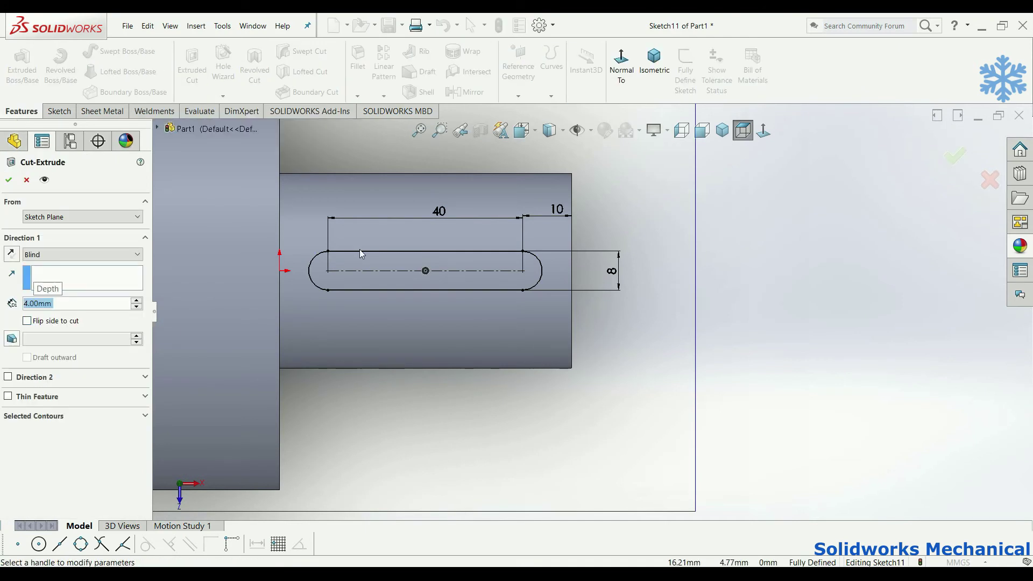
middle_drag(383, 248, 315, 153)
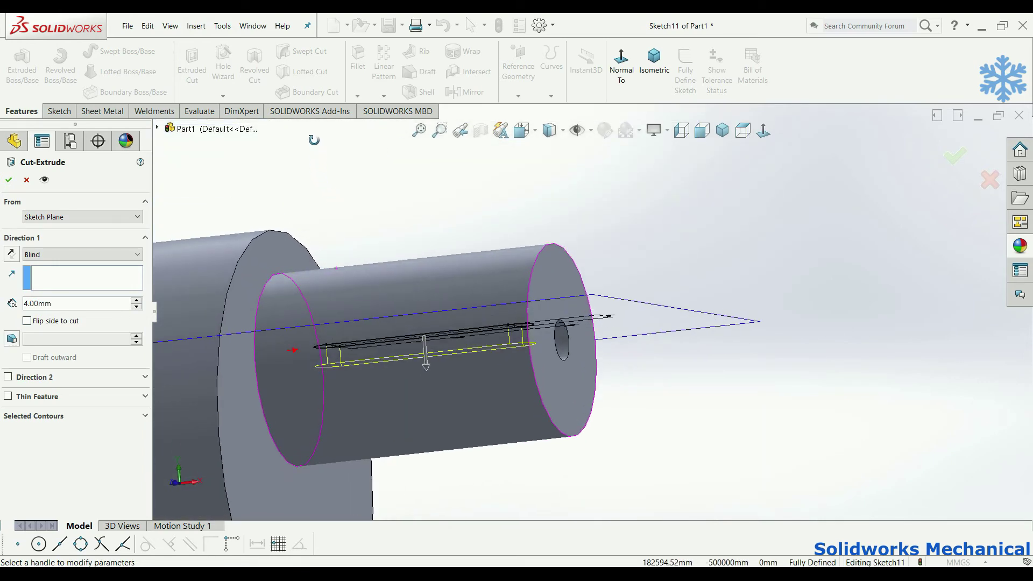
scroll(418, 279, up, 4)
scroll(457, 295, up, 2)
scroll(460, 299, up, 2)
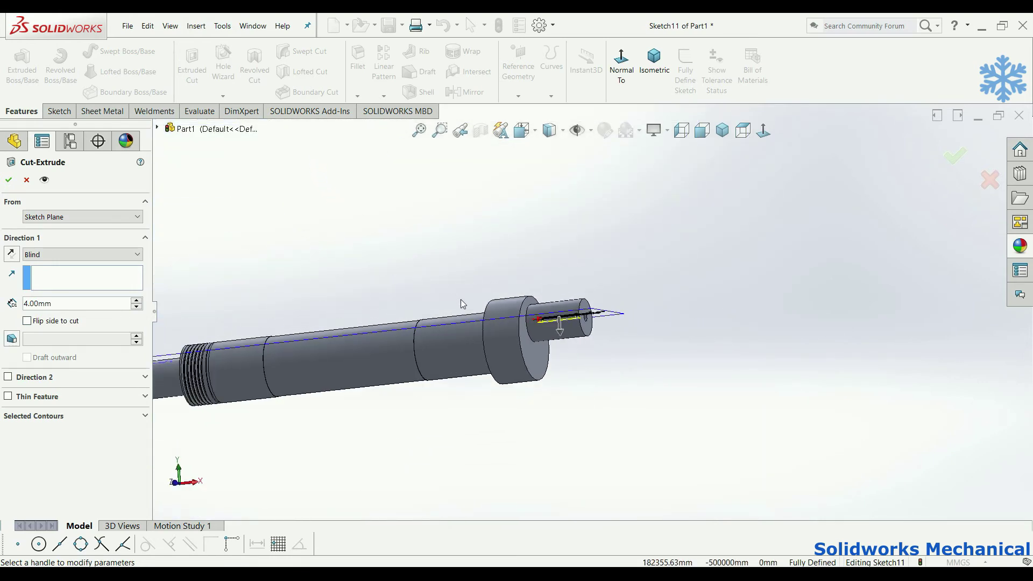
scroll(460, 300, up, 2)
mouse_move(460, 300)
middle_down()
mouse_move(492, 347)
mouse_move(534, 290)
middle_up()
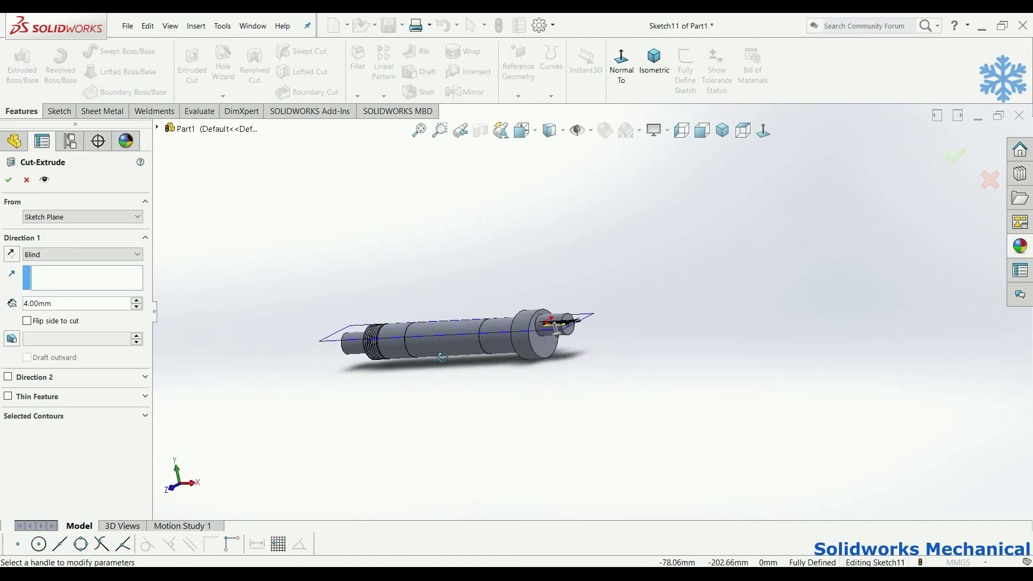
scroll(618, 391, down, 5)
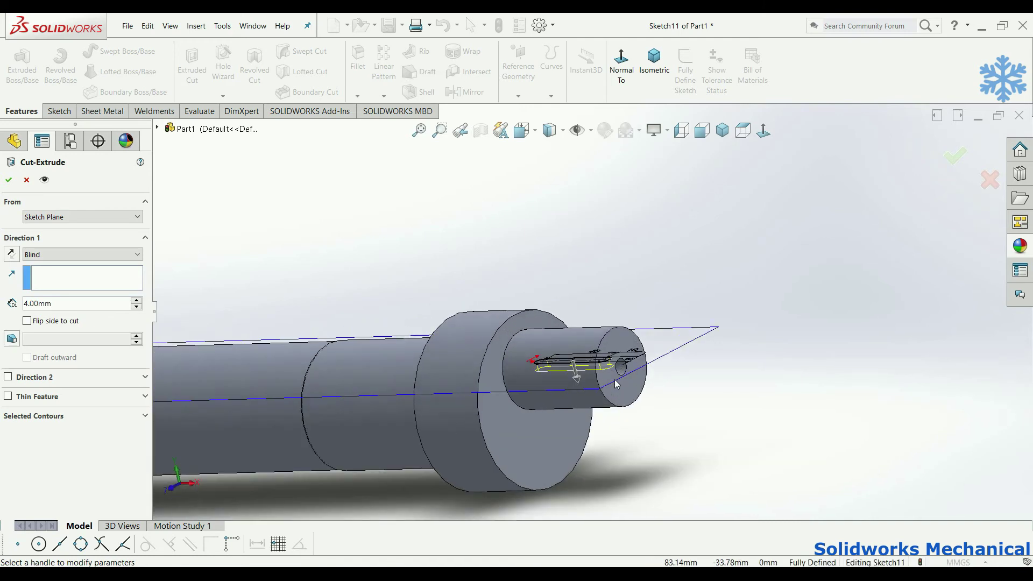
scroll(591, 358, up, 1)
scroll(561, 321, up, 2)
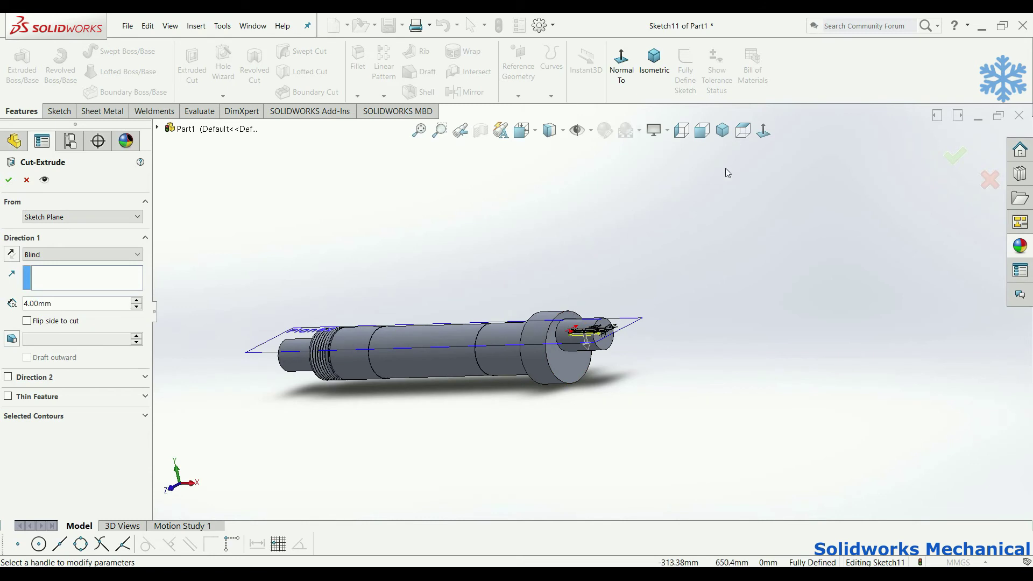
click(763, 130)
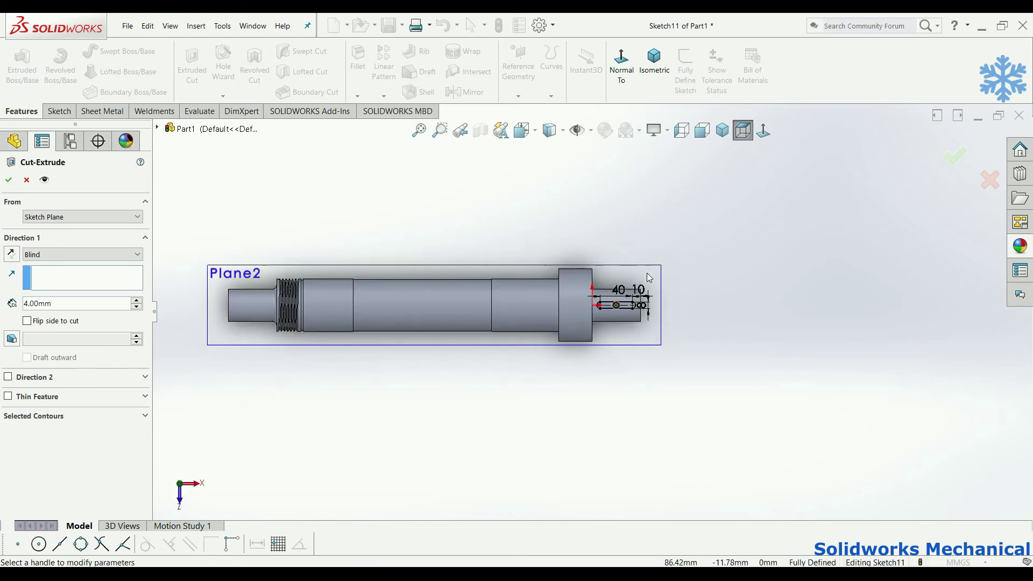
scroll(640, 285, down, 2)
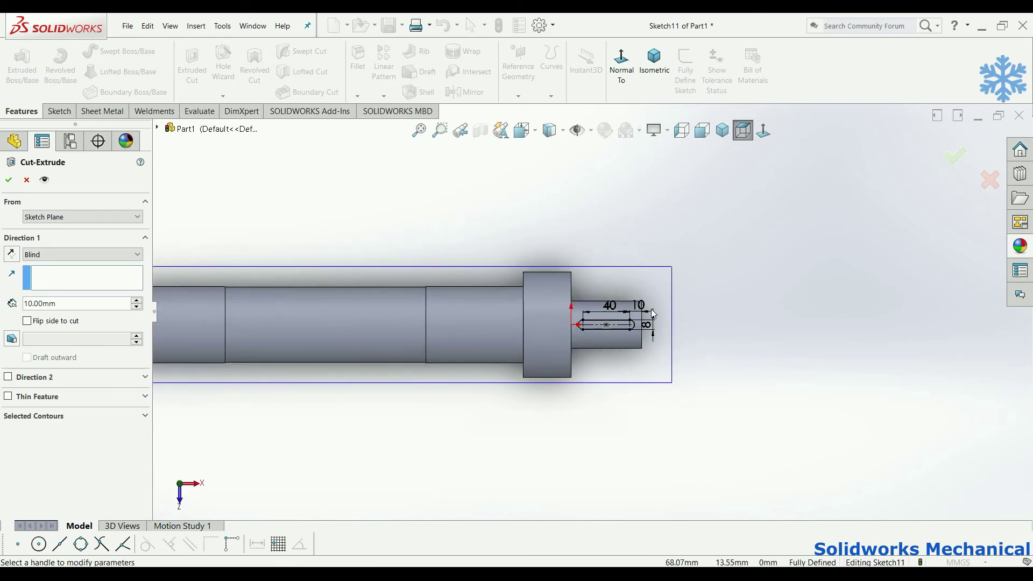
click(25, 181)
scroll(636, 321, up, 2)
Step: Move the 10 mm dimension above the part and edit the slot's end distance
drag(628, 310, 626, 225)
double_click(627, 225)
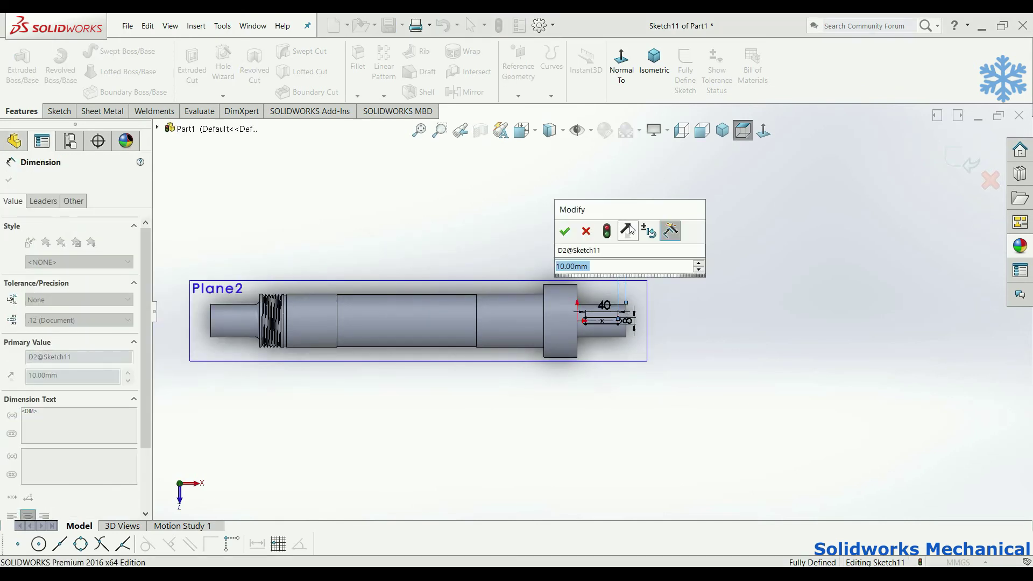
text(450)
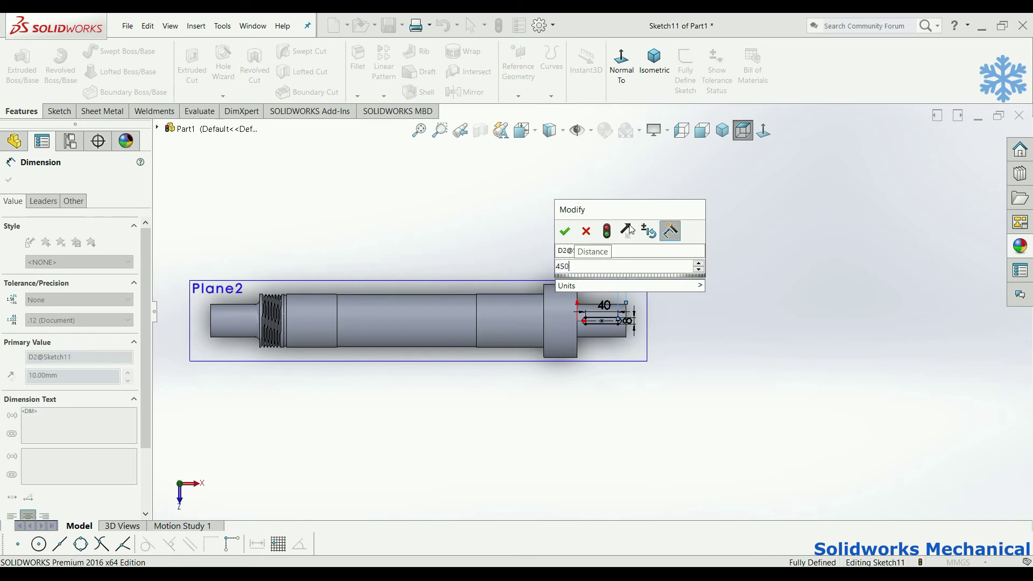
key(Return)
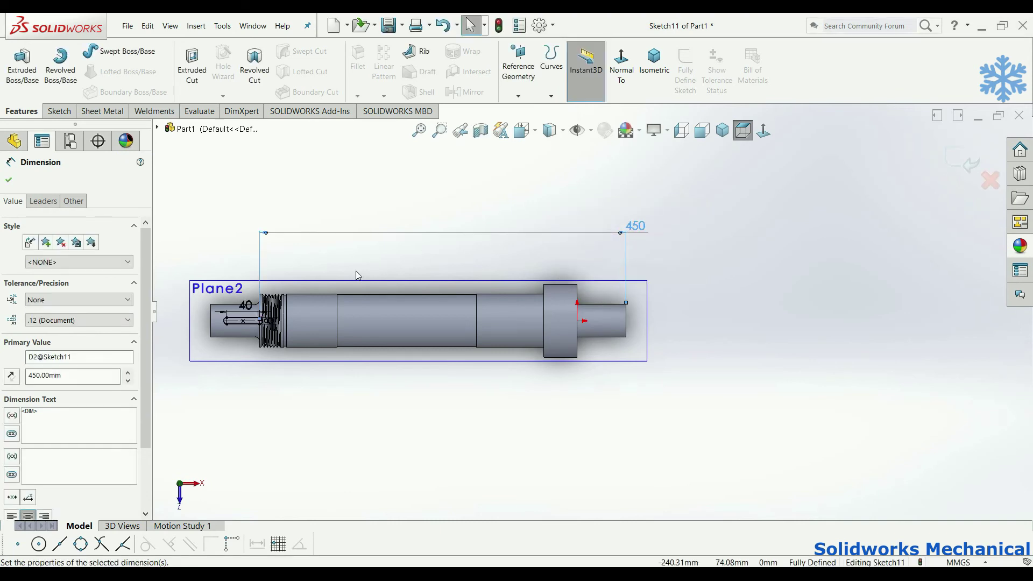
Step: Change the 450 mm dimension to 460 mm and exit the sketch
scroll(281, 293, down, 2)
scroll(477, 277, up, 2)
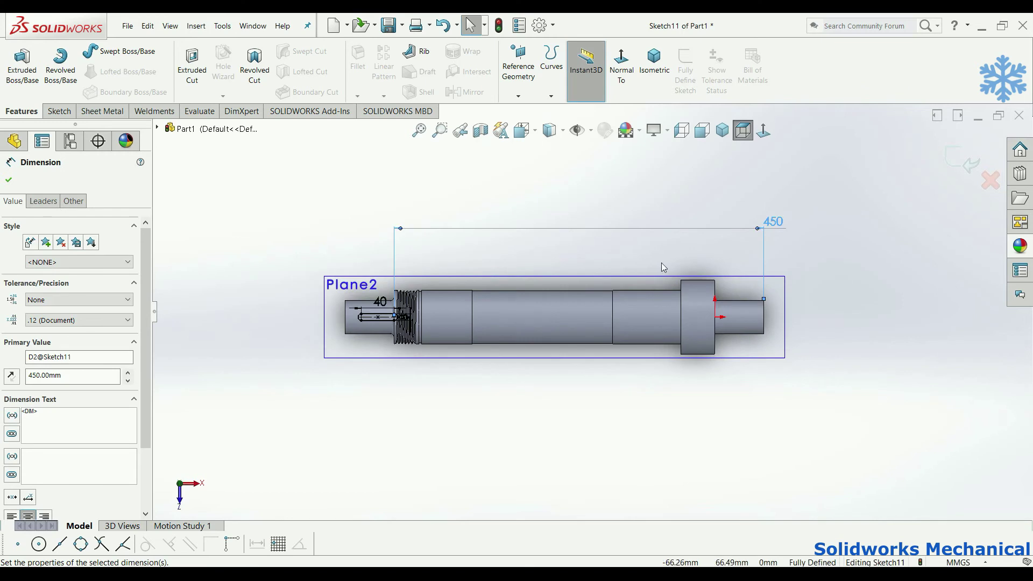
double_click(772, 221)
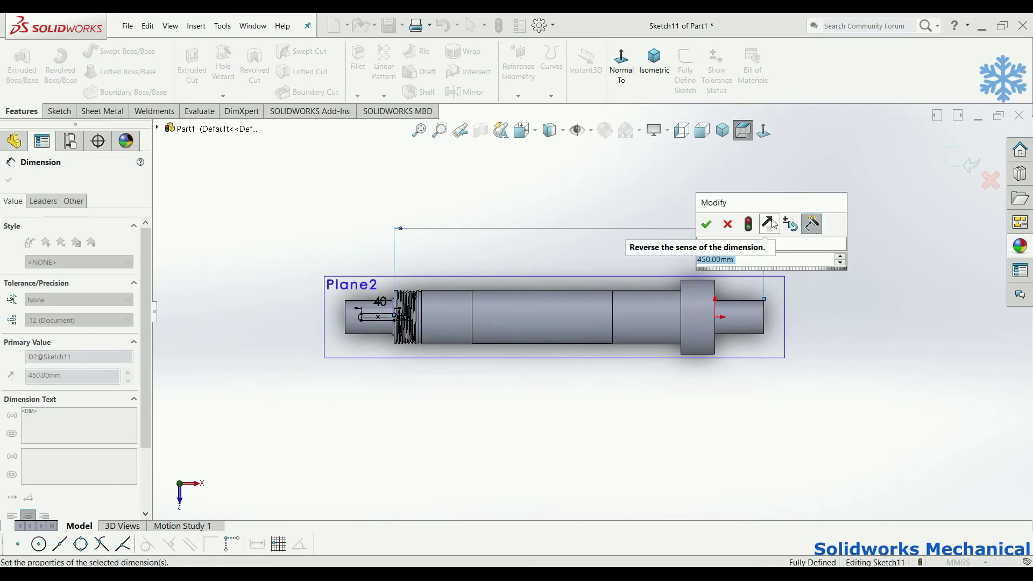
text(460)
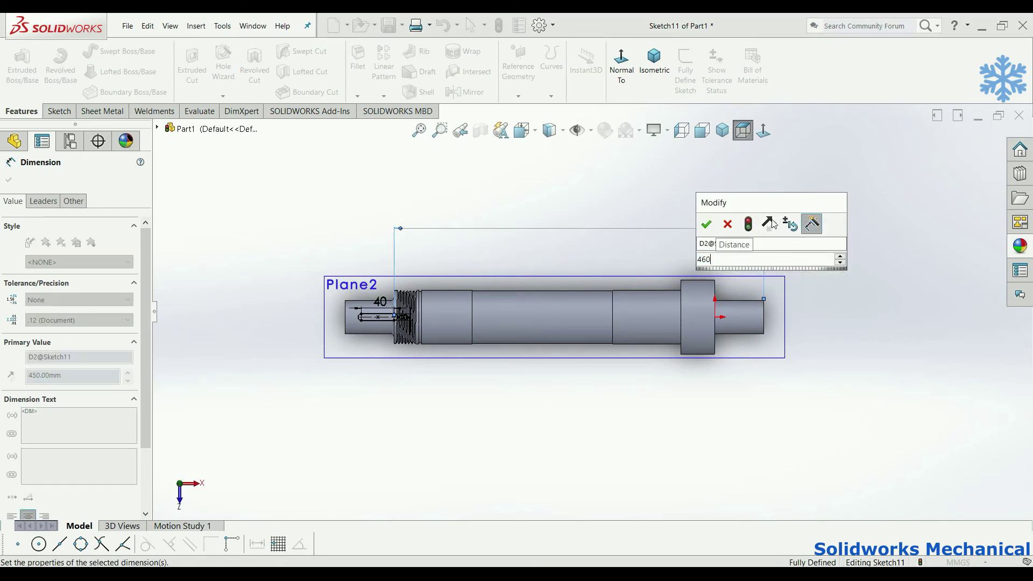
key(Return)
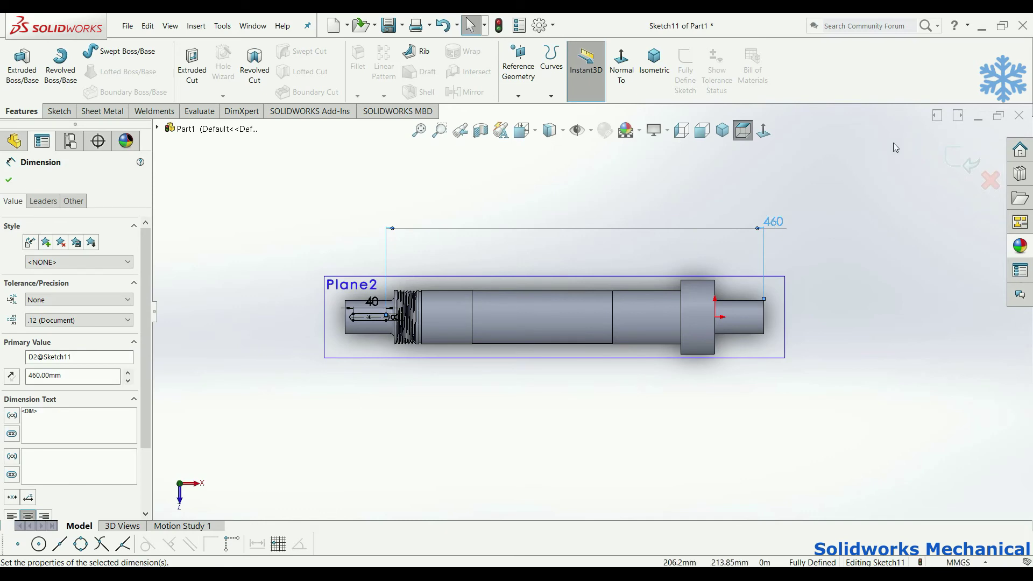
click(953, 157)
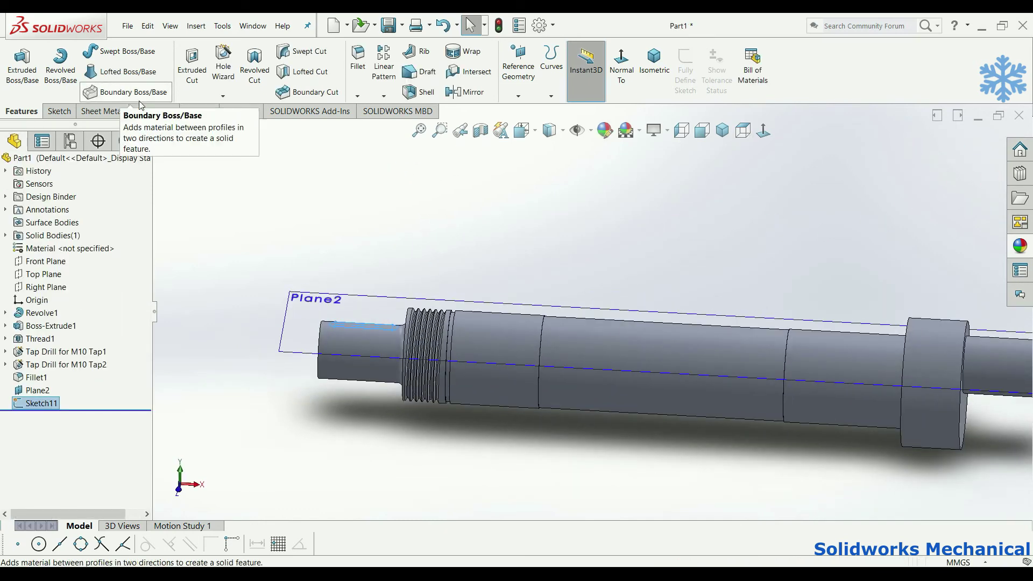
Step: Cut the slot sketch 4 mm deep with a Blind extruded cut
click(192, 67)
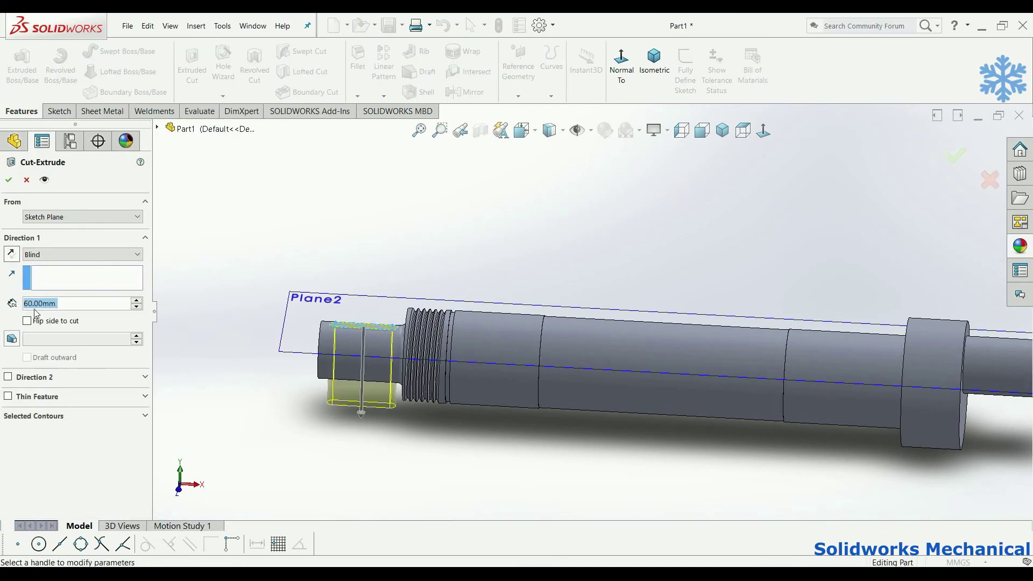
text(4)
key(Return)
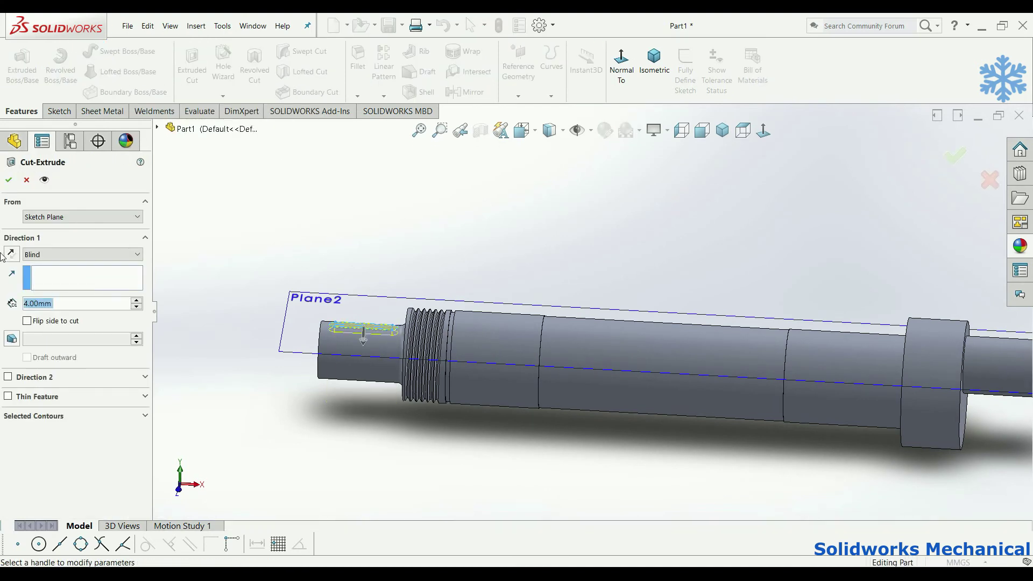
click(6, 180)
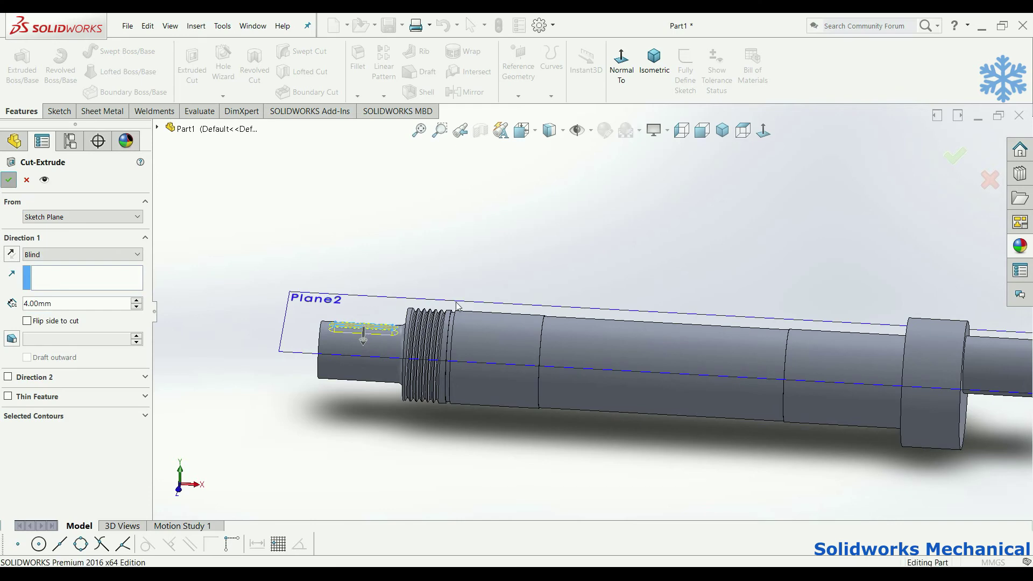
mouse_move(456, 306)
middle_down()
mouse_move(555, 340)
mouse_move(397, 488)
middle_up()
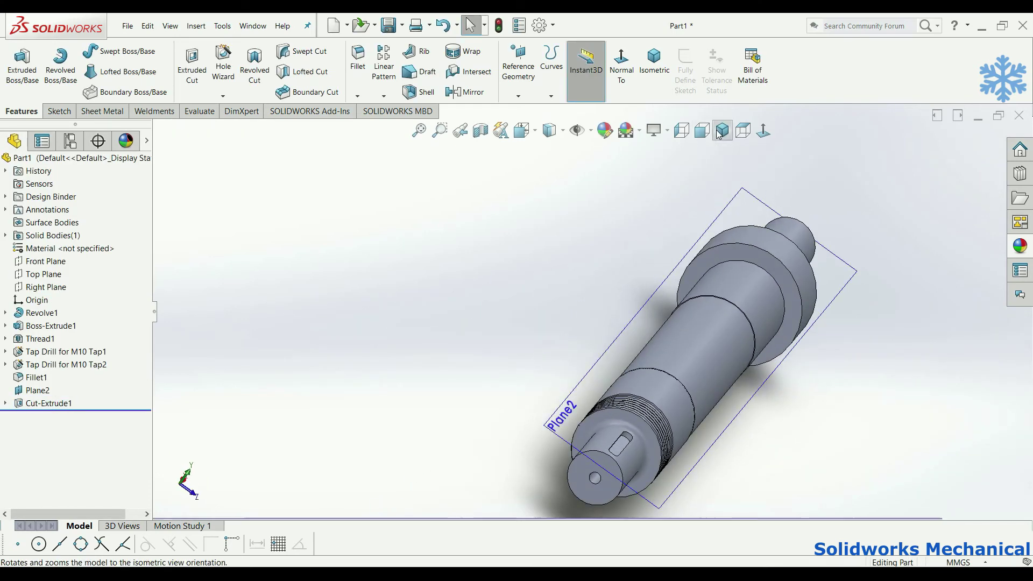
Step: Switch to isometric view and hide Plane2
click(722, 130)
scroll(745, 192, down, 2)
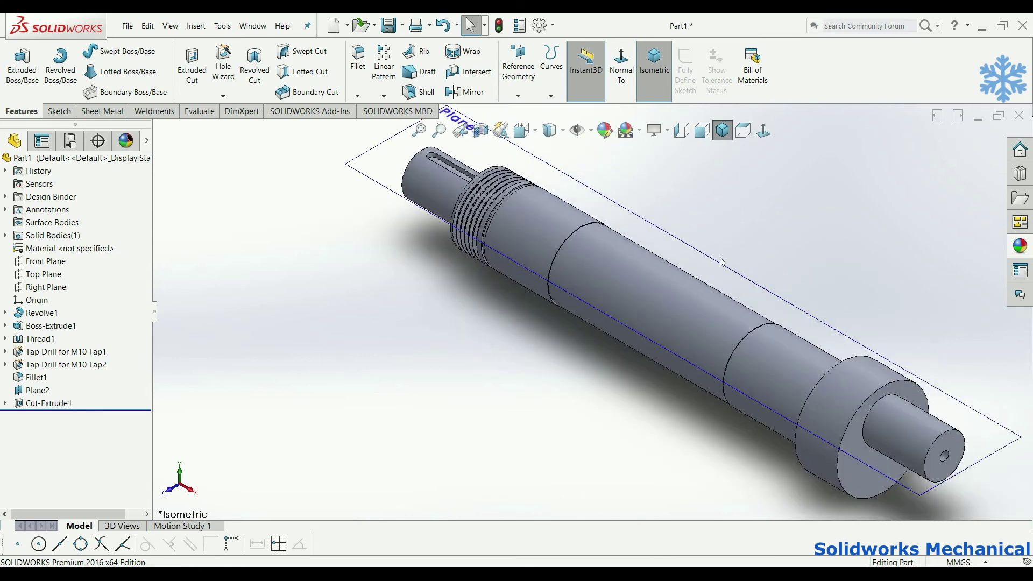
click(724, 273)
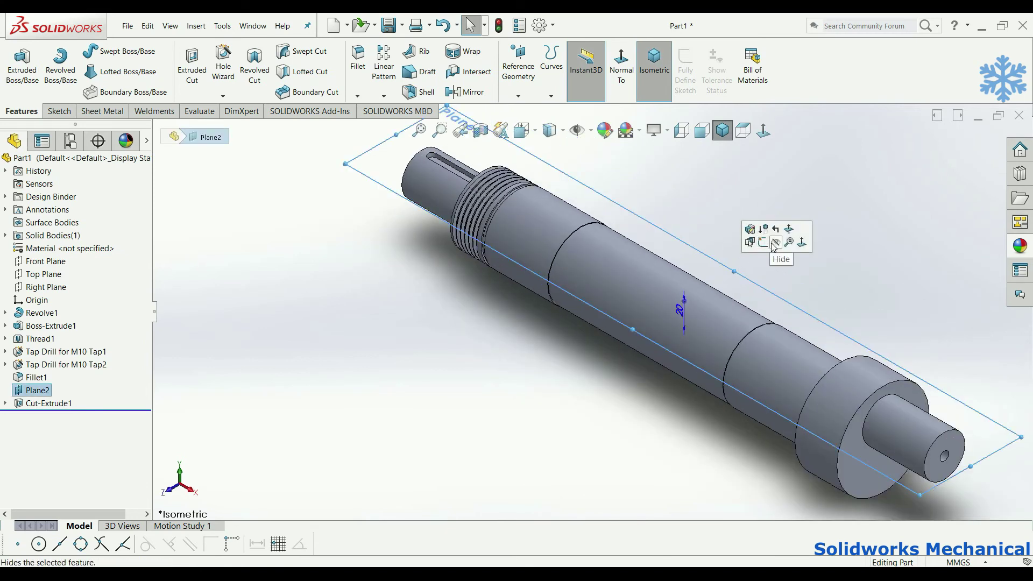
click(763, 233)
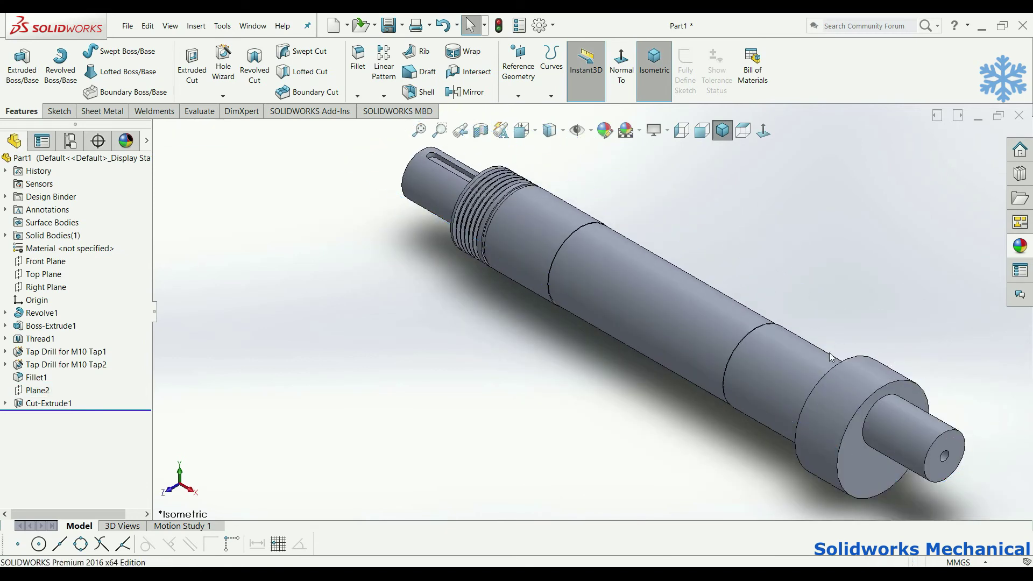
Step: Orbit and zoom around the shaft to inspect the new keyway and flange end
click(842, 451)
middle_drag(842, 451, 816, 355)
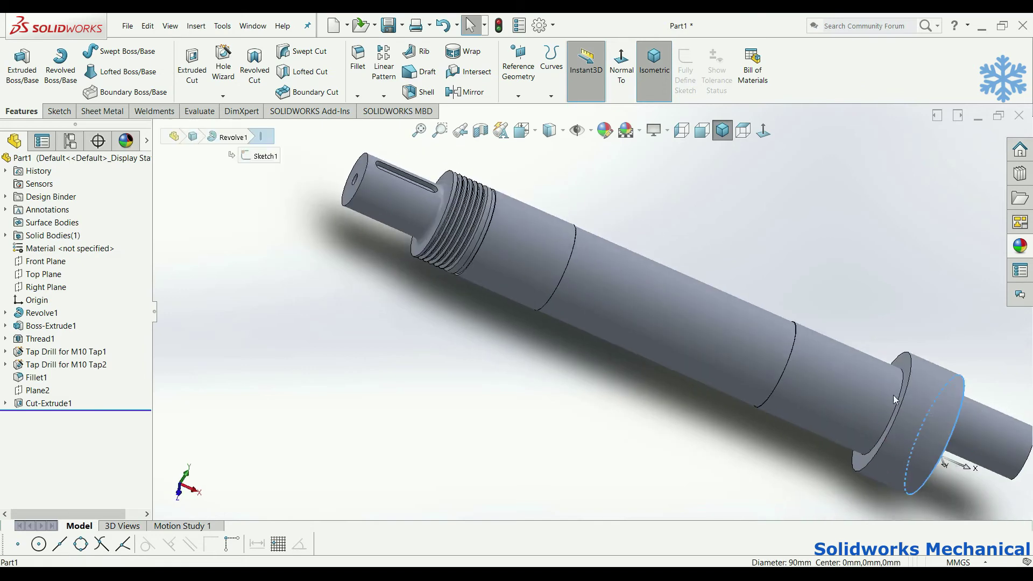
scroll(815, 355, down, 3)
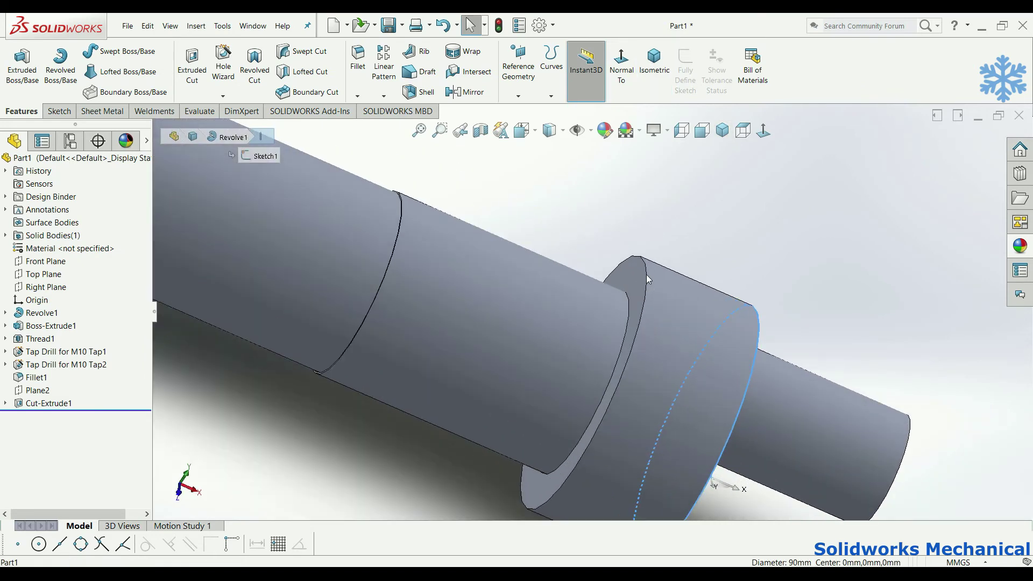
scroll(645, 279, up, 2)
scroll(645, 280, up, 3)
mouse_move(645, 280)
middle_down()
mouse_move(727, 366)
mouse_move(714, 384)
middle_up()
mouse_move(431, 291)
middle_down()
mouse_move(542, 328)
mouse_move(595, 428)
middle_up()
scroll(380, 261, down, 3)
scroll(326, 187, down, 3)
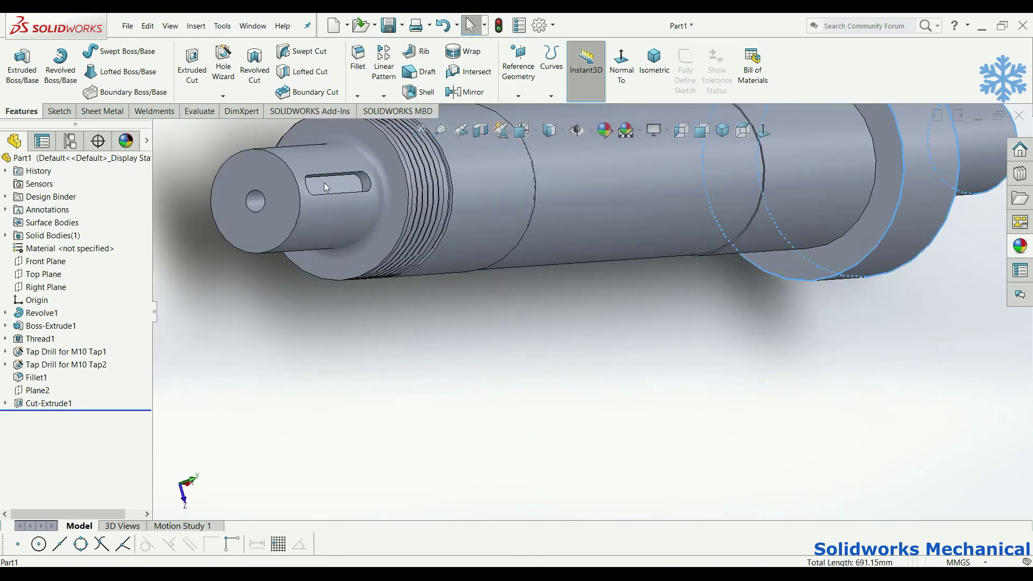
Step: Lay the shaft horizontal, zoom into the thread, and select its circular end edge
click(297, 216)
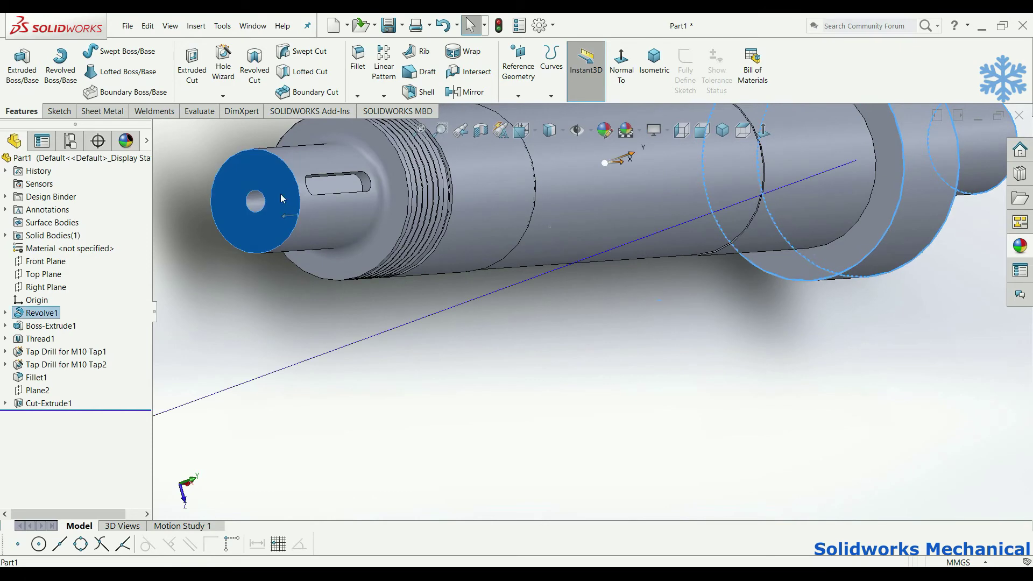
ctrl+click(298, 202)
middle_drag(301, 209, 422, 239)
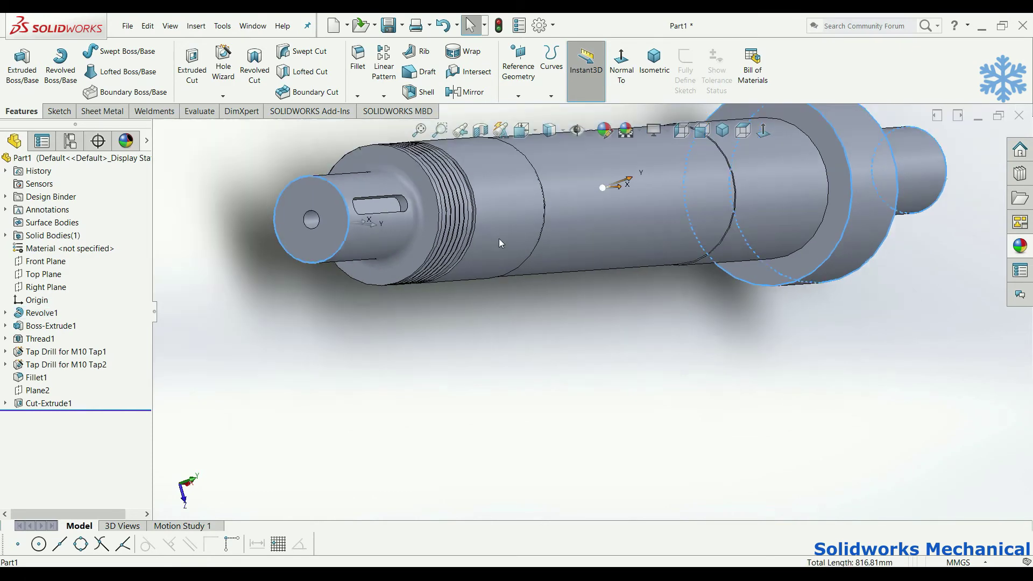
scroll(422, 238, down, 2)
scroll(226, 221, down, 1)
scroll(229, 220, down, 2)
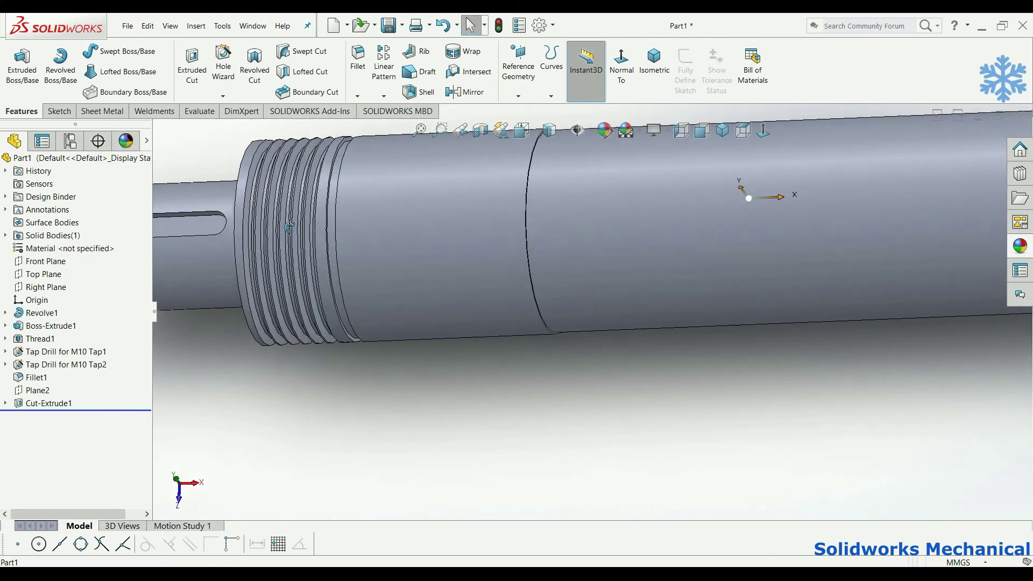
scroll(231, 219, down, 1)
scroll(234, 219, down, 2)
click(236, 220)
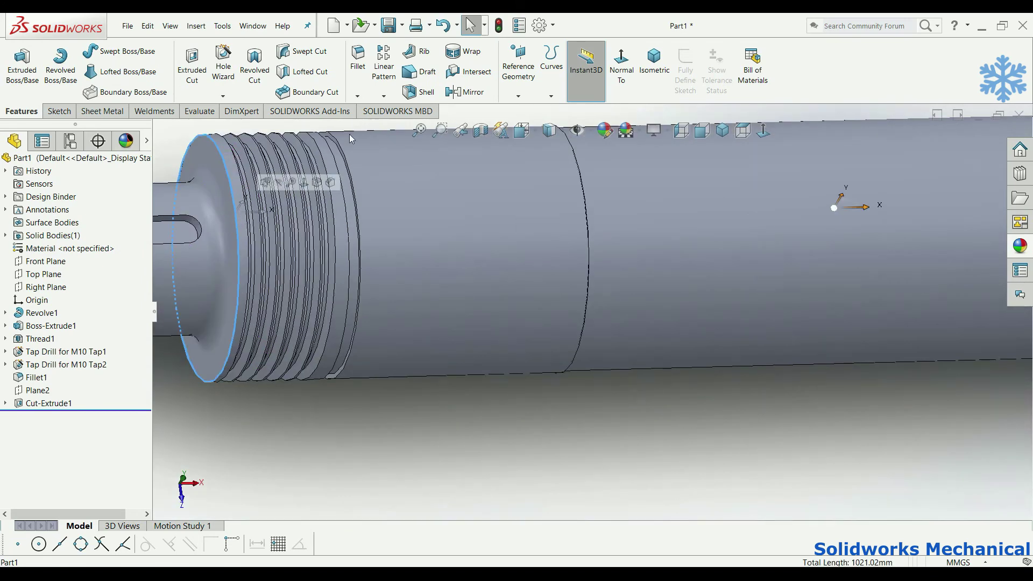
click(357, 96)
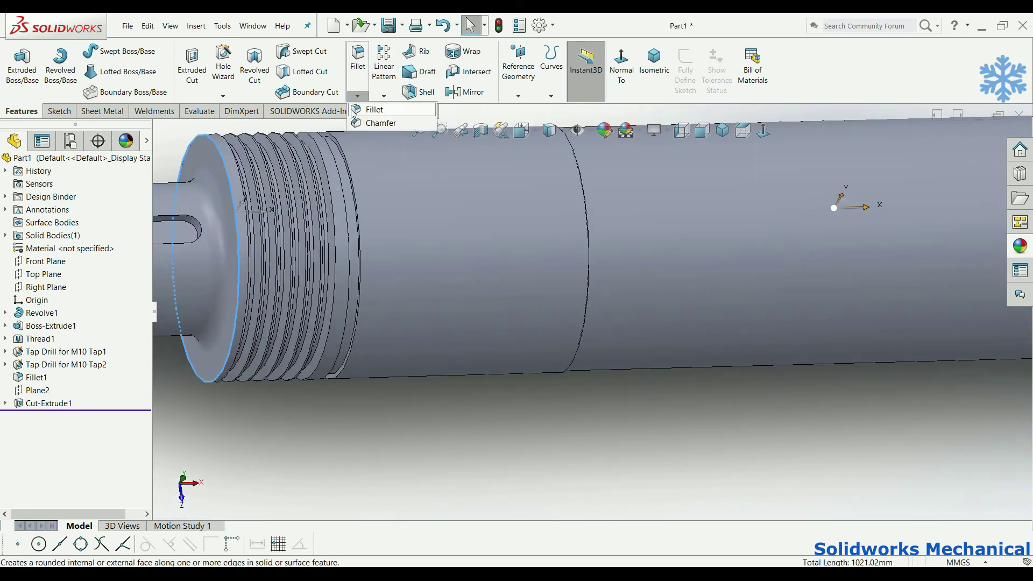
Step: Add an angle-distance chamfer of 1 mm at 30° to the threaded end's edge
click(372, 120)
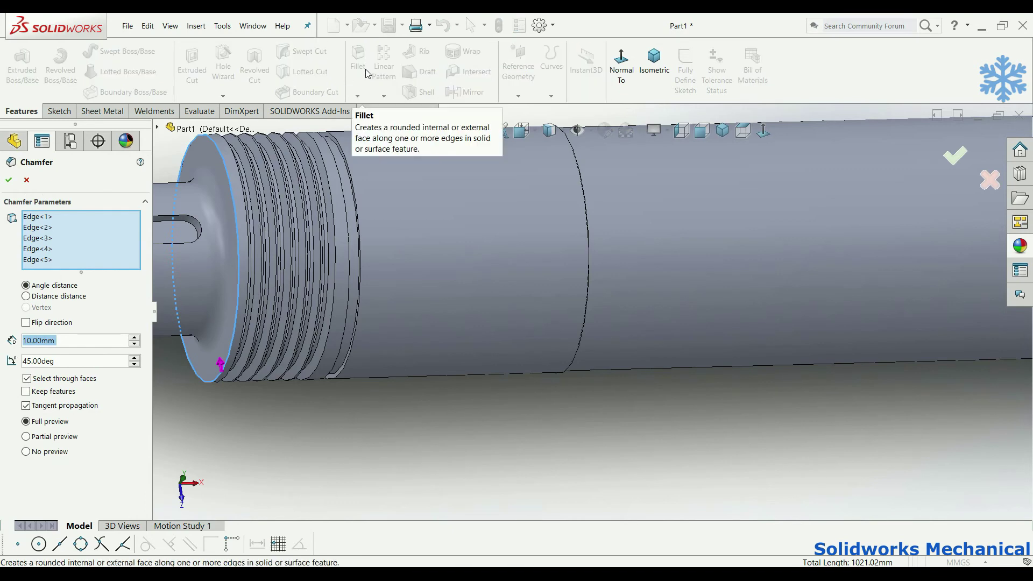
text(1)
key(Return)
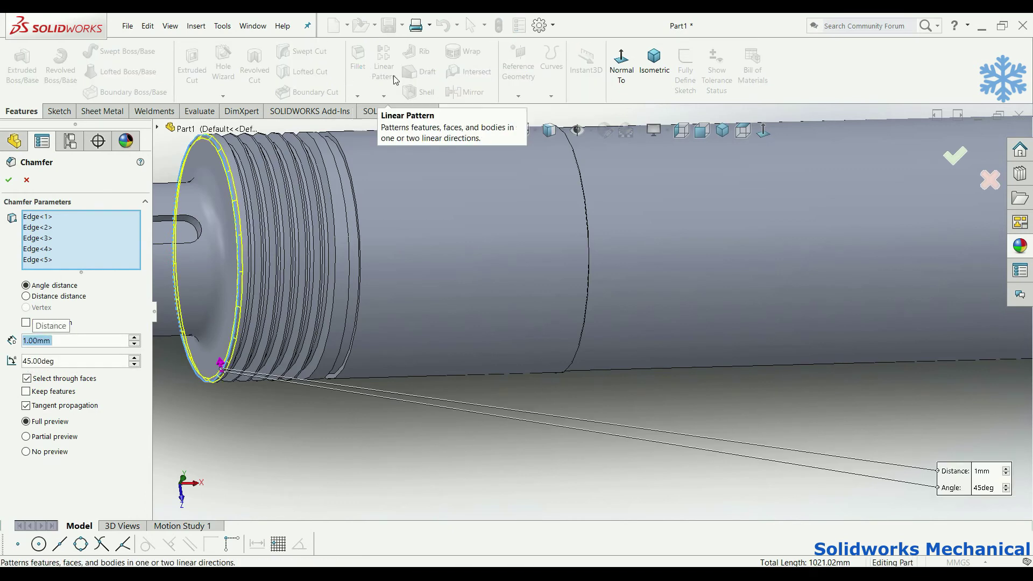
key(Tab)
text(30)
key(Return)
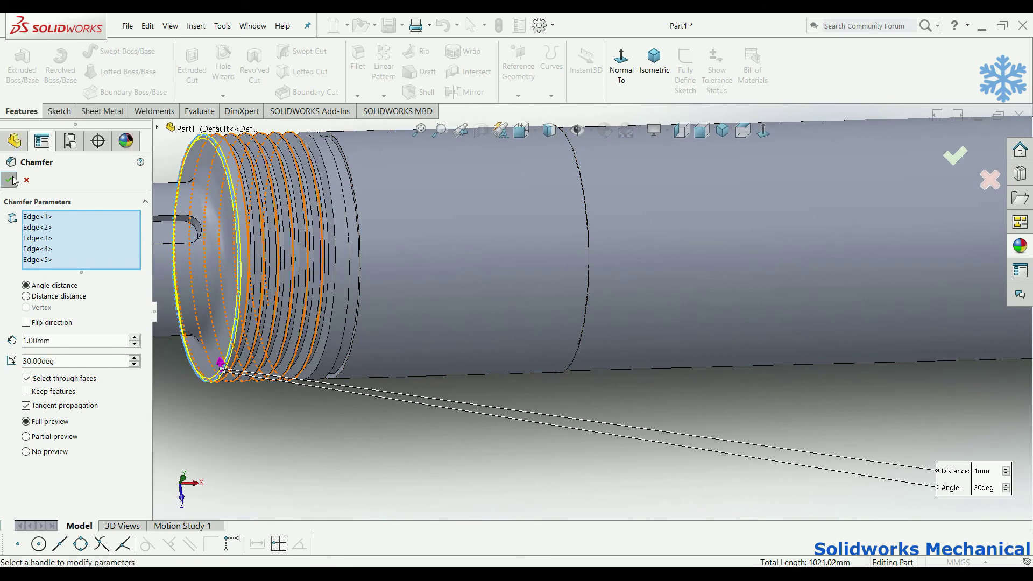
key(Return)
scroll(515, 271, up, 5)
scroll(515, 271, up, 3)
middle_drag(515, 271, 555, 317)
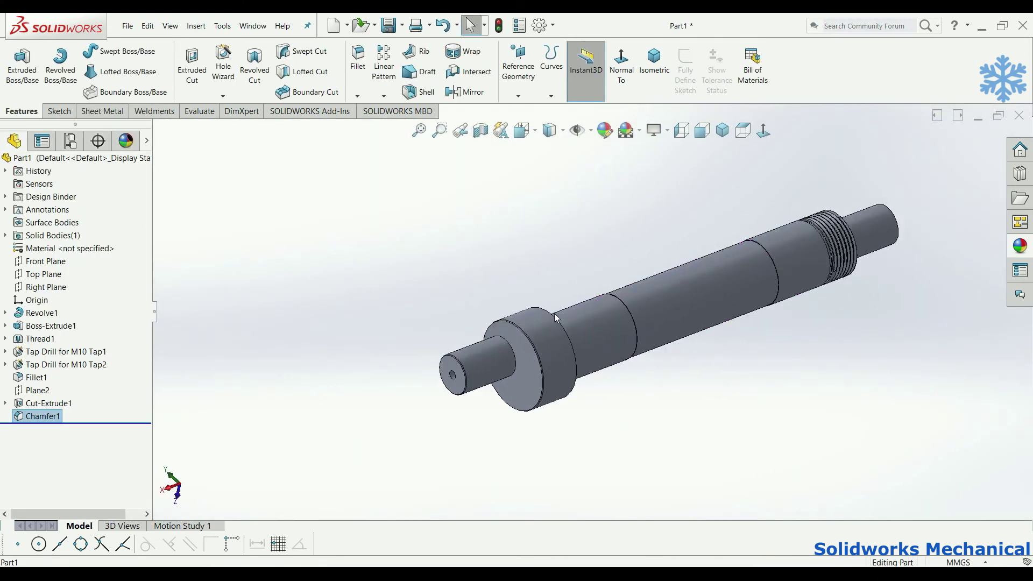
Step: Review the finished shaft by orbiting, then from the Top and Front standard views
scroll(538, 318, down, 2)
scroll(516, 322, down, 1)
scroll(472, 386, down, 3)
mouse_move(476, 380)
middle_down()
mouse_move(542, 295)
mouse_move(575, 307)
middle_up()
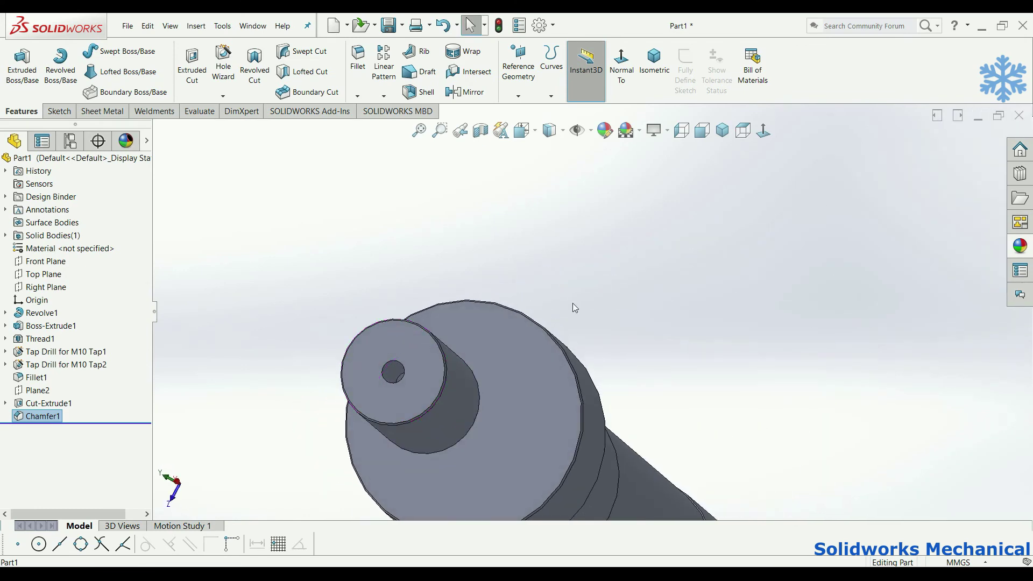
click(723, 130)
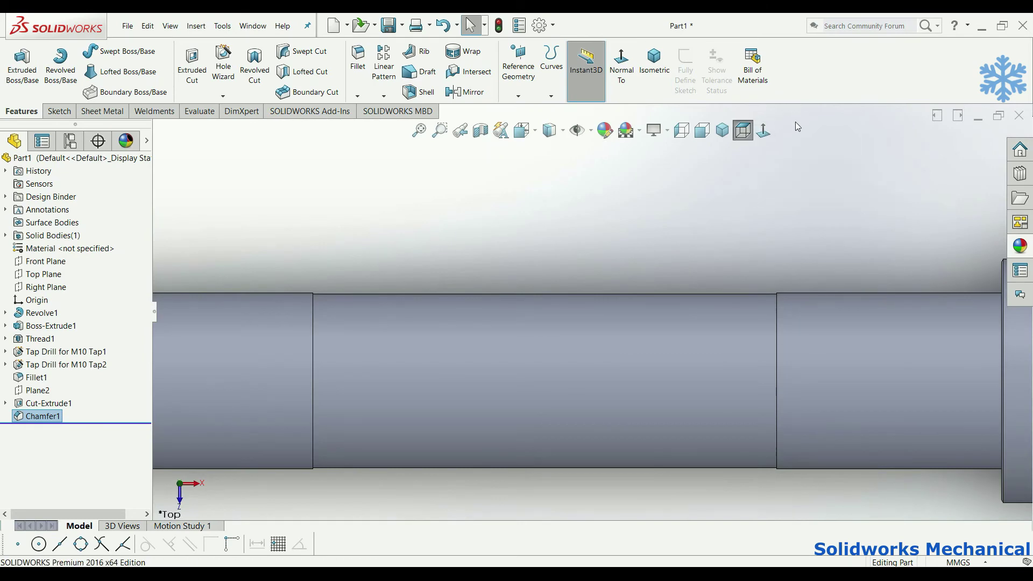
click(764, 132)
click(702, 131)
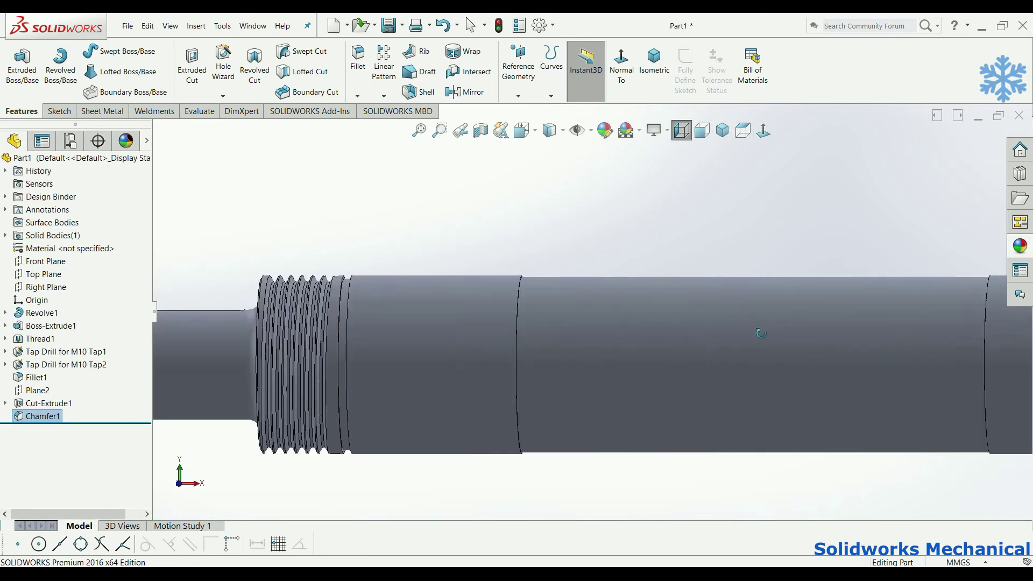
Step: Look normal to the flange end face and zoom in on it
middle_drag(768, 333, 568, 354)
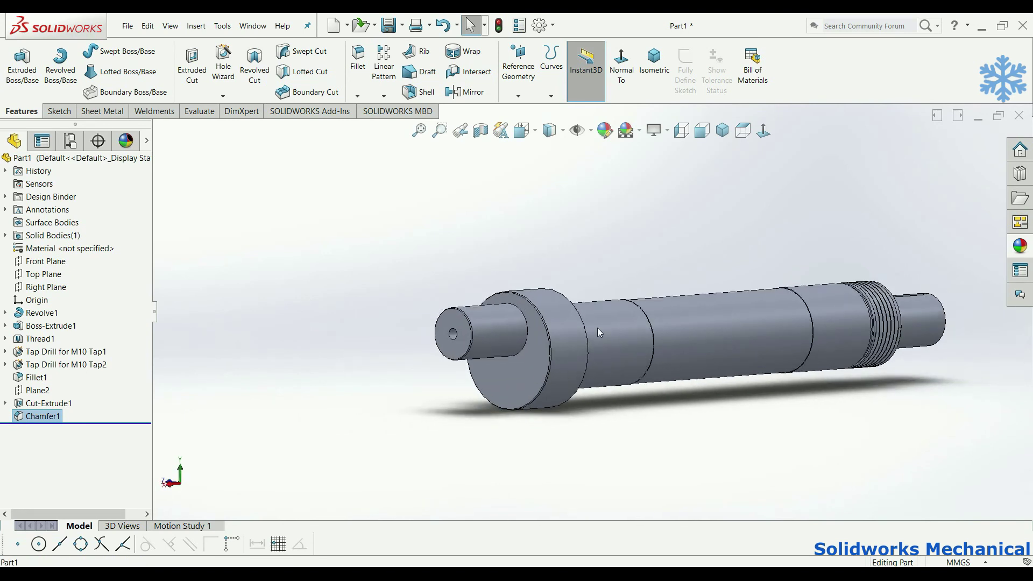
click(568, 353)
key(ctrl+8)
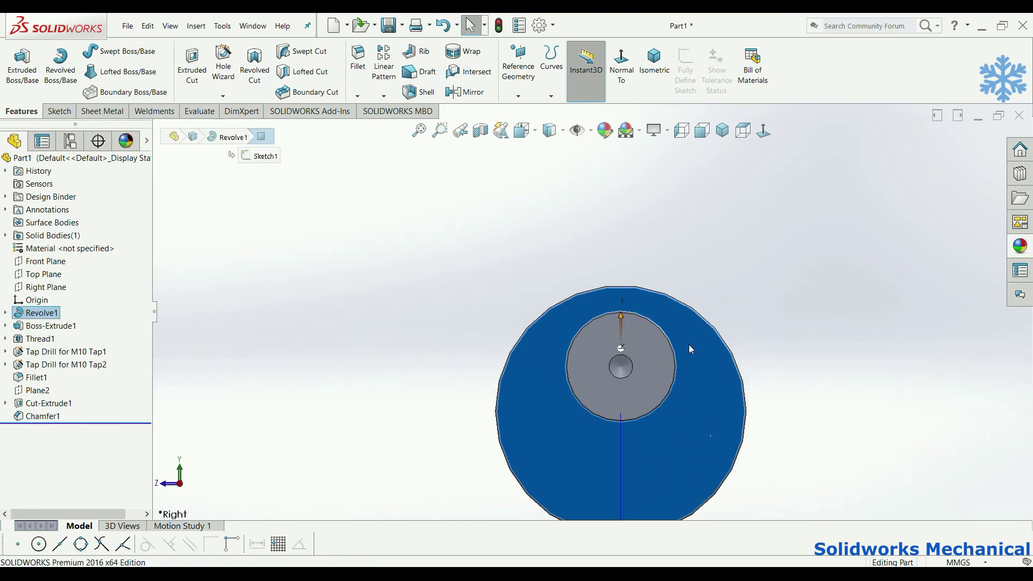
scroll(702, 345, down, 2)
scroll(706, 363, down, 2)
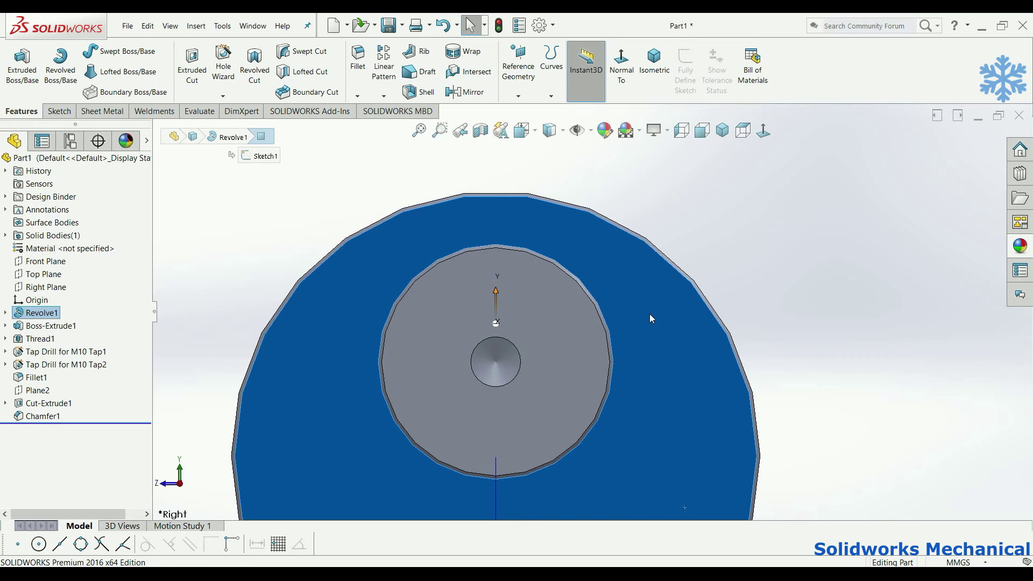
Step: Start a Hole Wizard tapped hole using a smaller tap-drill size
scroll(650, 318, down, 2)
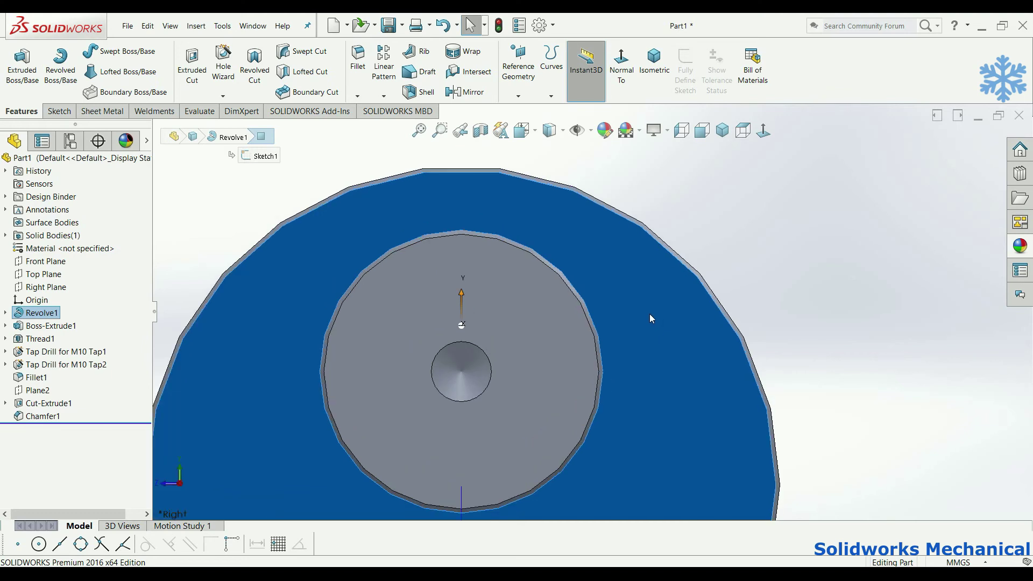
scroll(650, 314, up, 2)
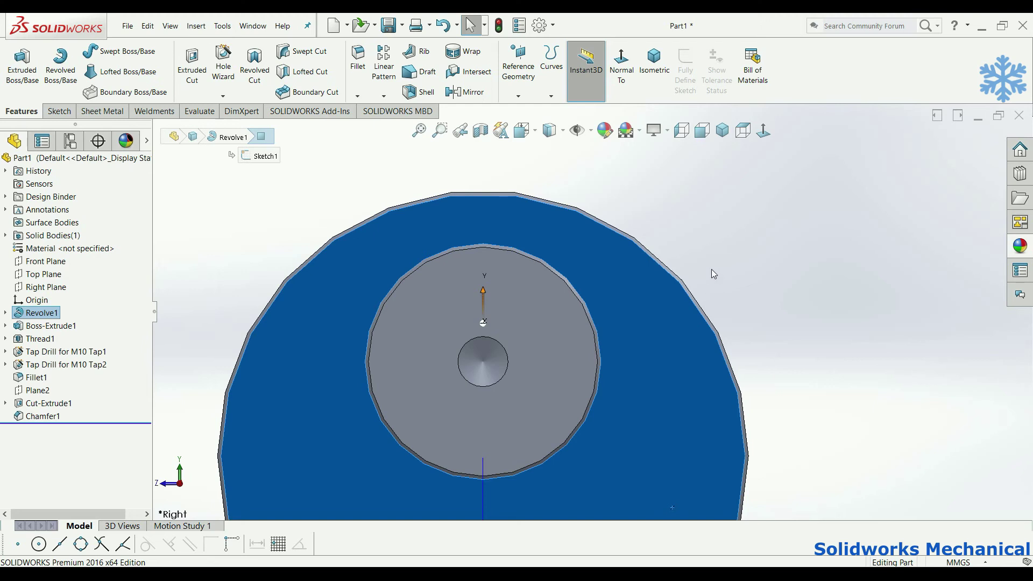
scroll(511, 299, down, 2)
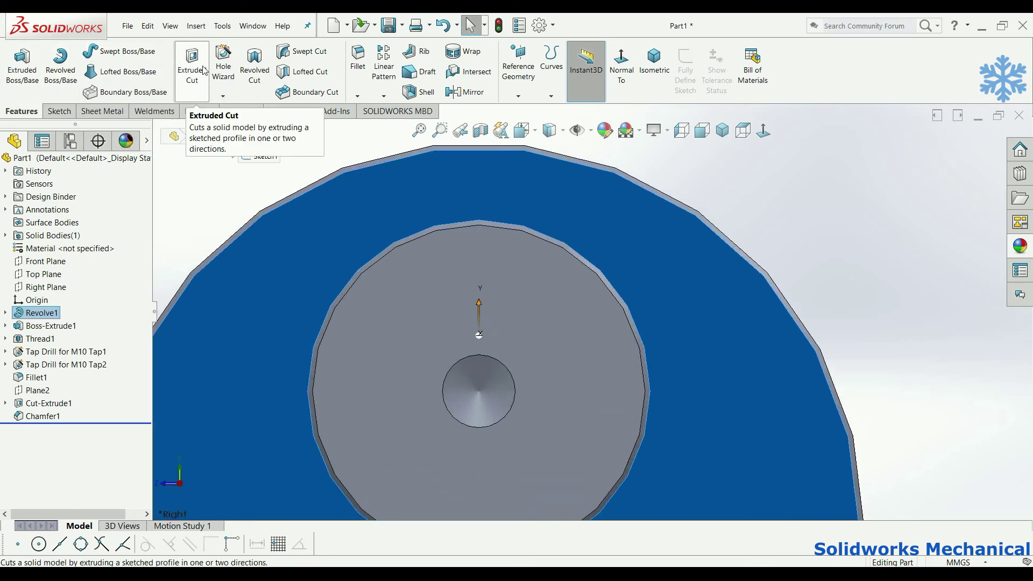
click(225, 64)
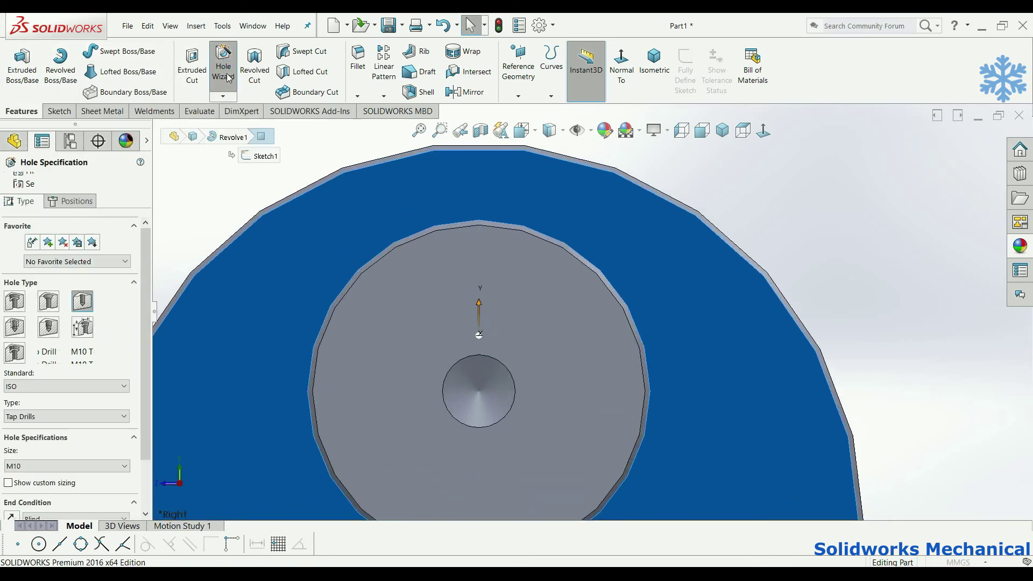
click(63, 464)
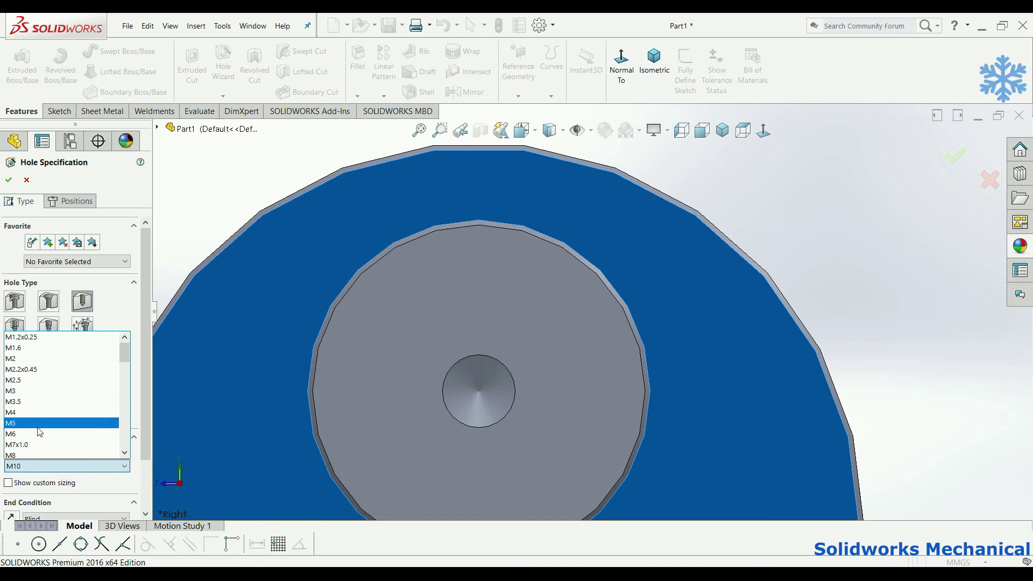
click(41, 433)
click(71, 201)
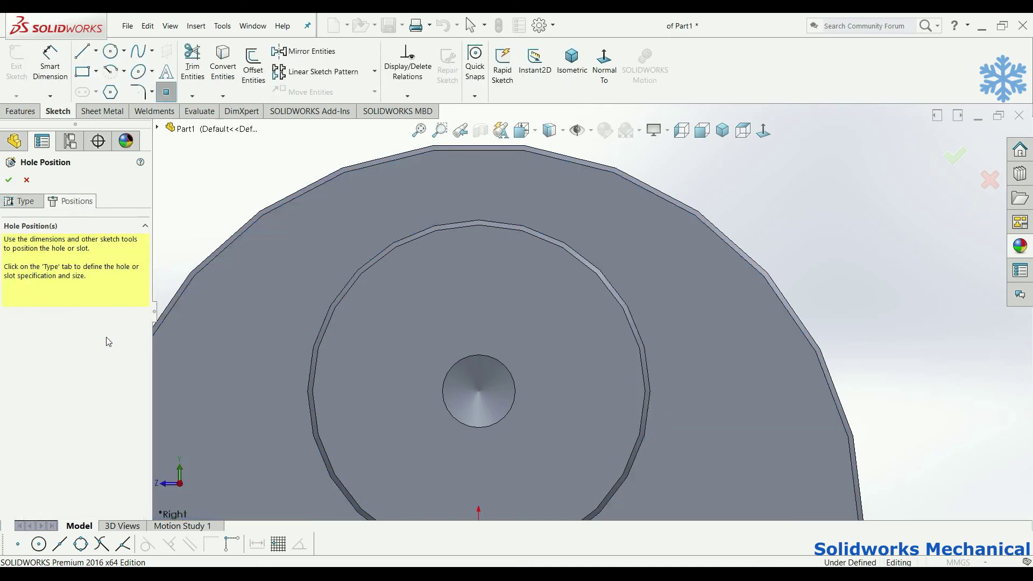
Step: Place three hole centres on the boss face: upper left, upper right, and below centre
click(390, 322)
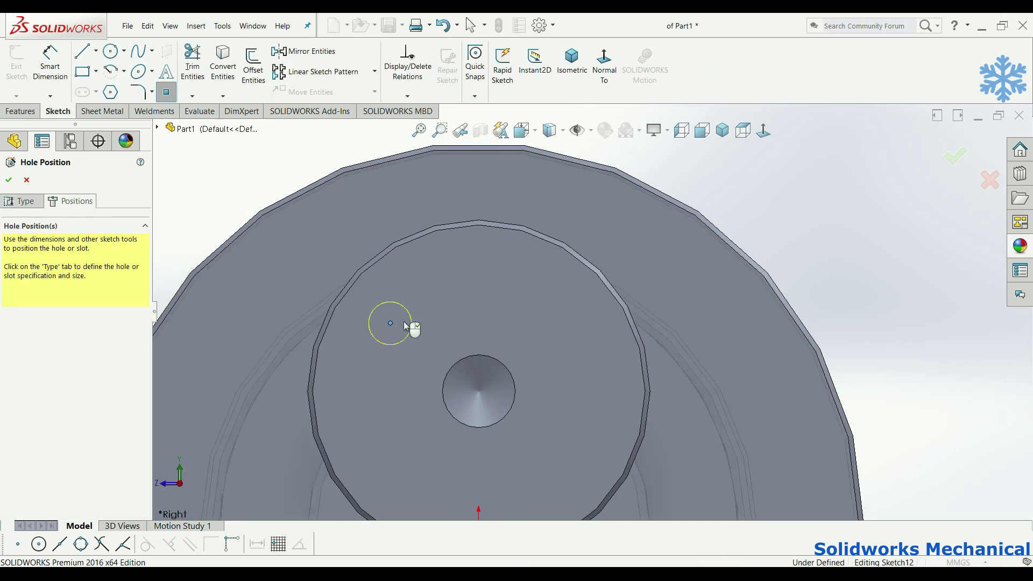
click(545, 323)
click(478, 466)
Step: Dimension the left and right hole centres 8 mm horizontally from the central boss
key(d)
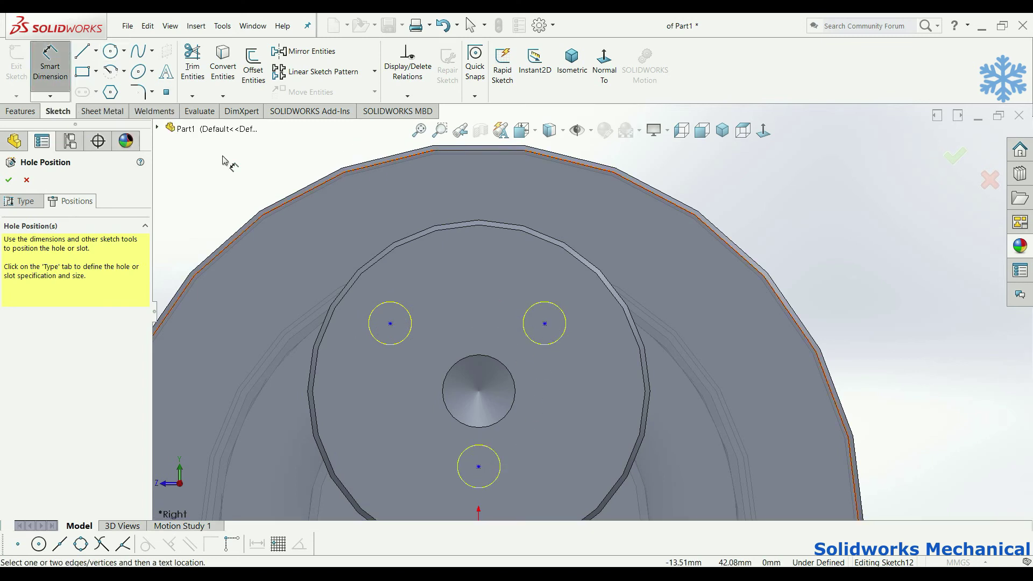
click(390, 324)
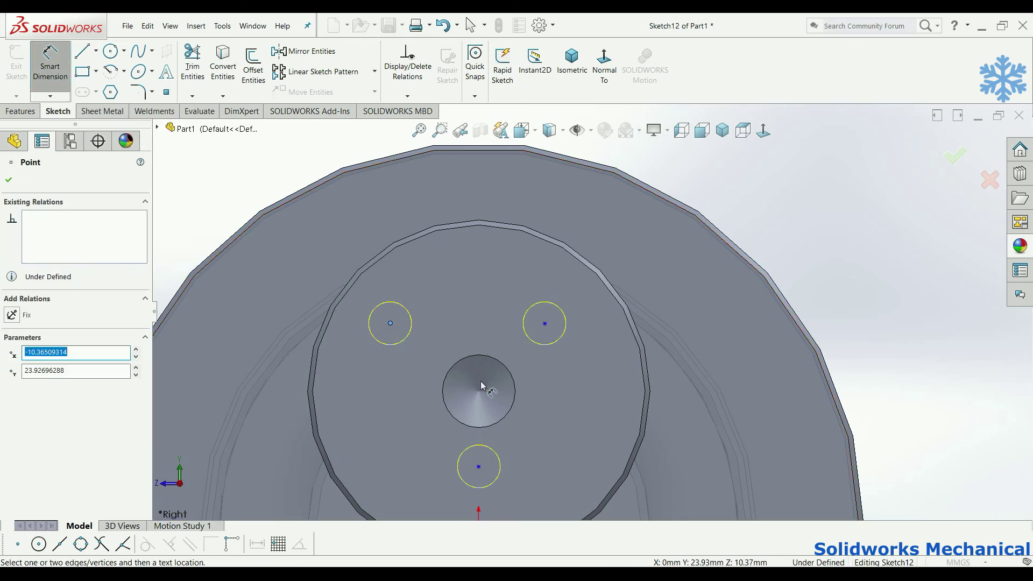
click(488, 356)
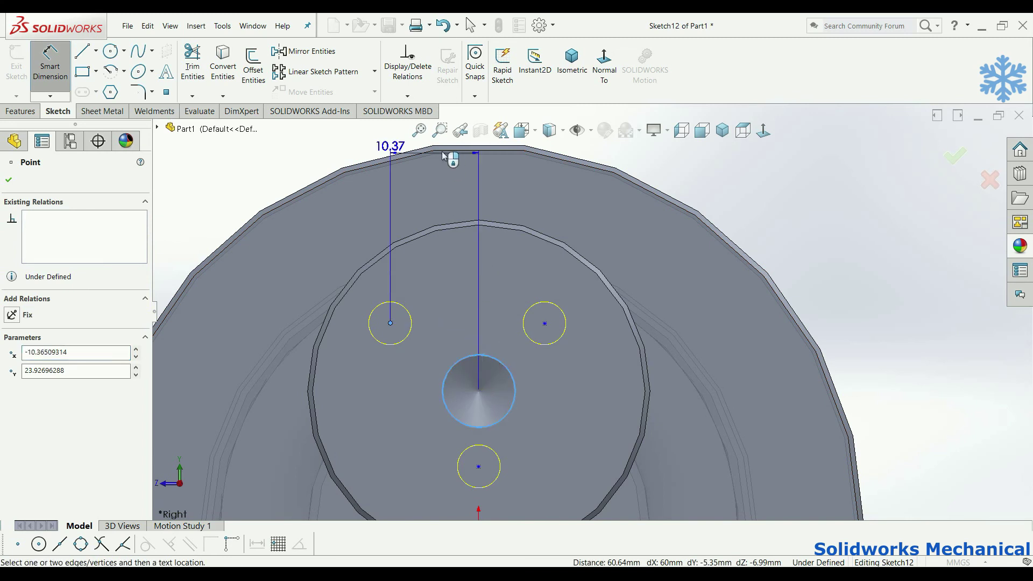
scroll(435, 208, up, 2)
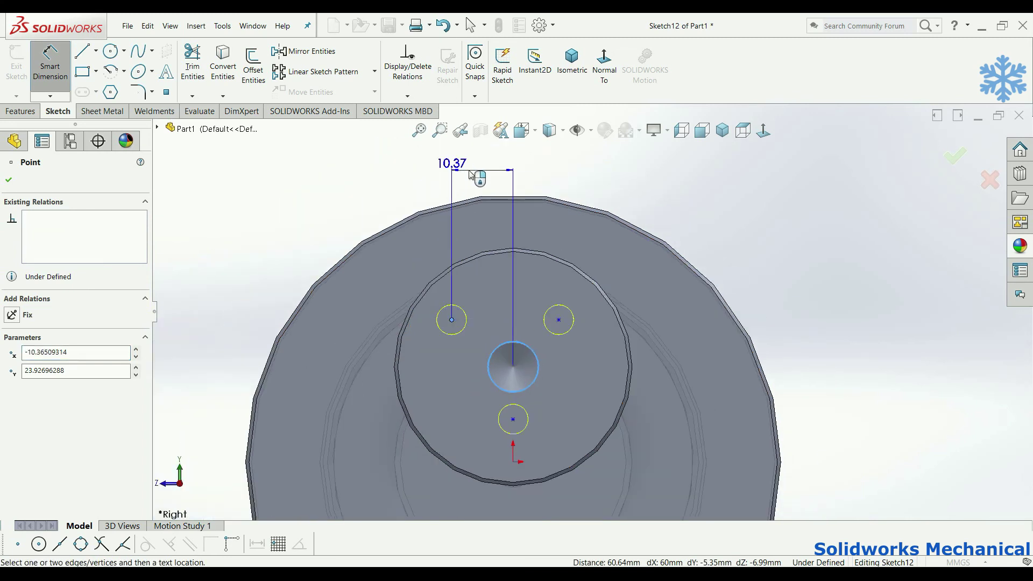
click(472, 177)
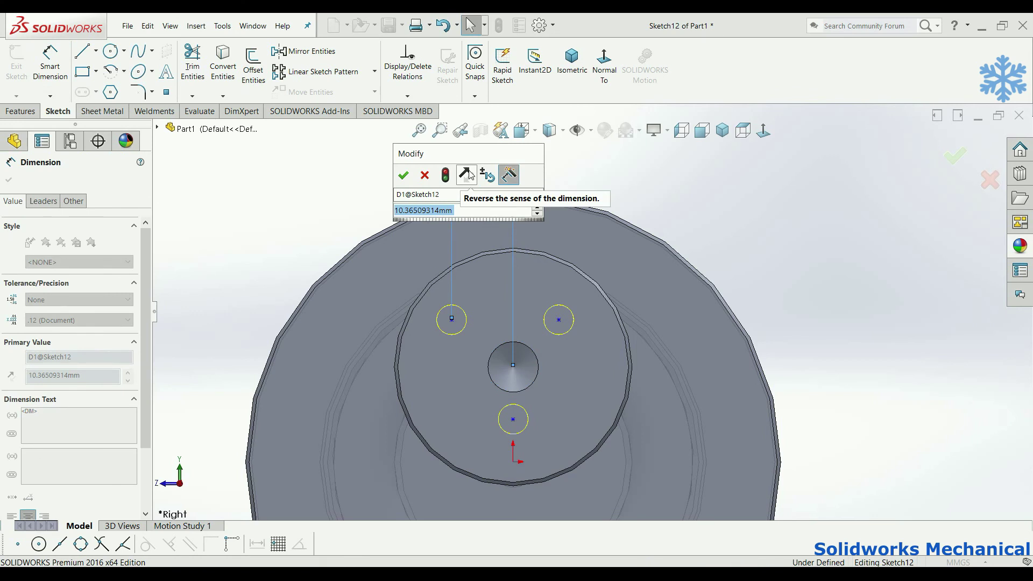
text(8)
key(Return)
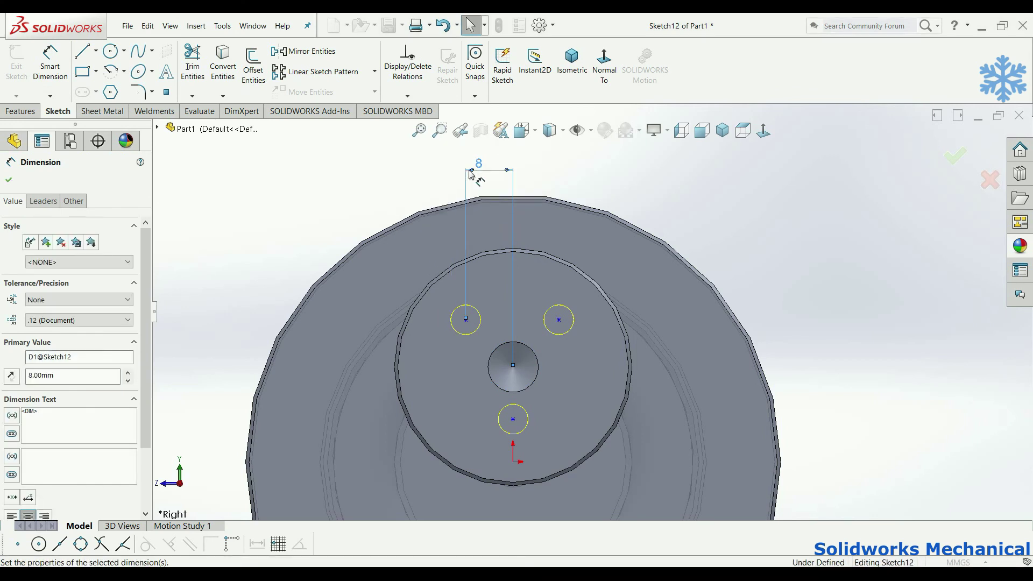
click(559, 320)
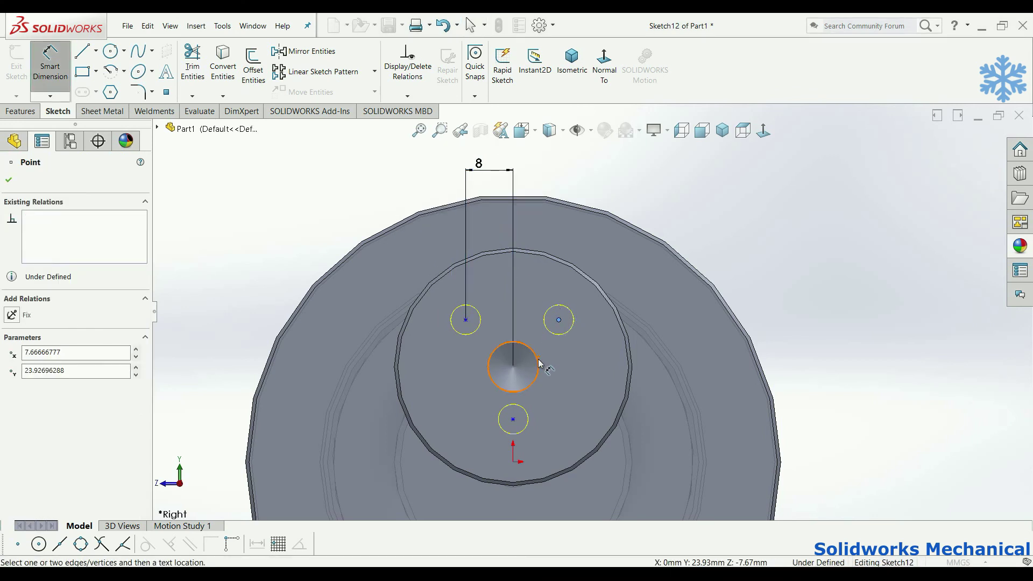
click(537, 360)
click(554, 181)
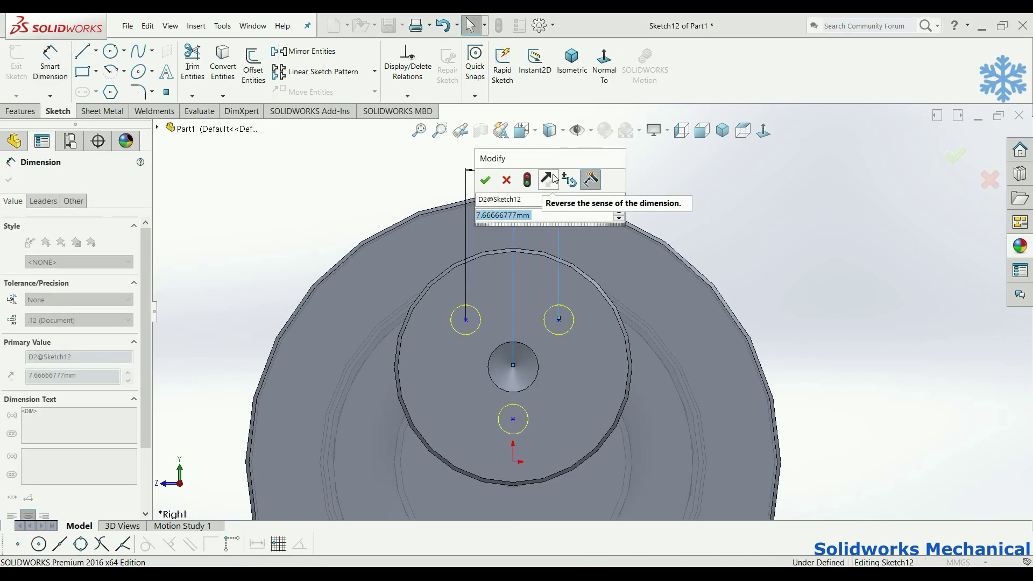
text(8)
key(Return)
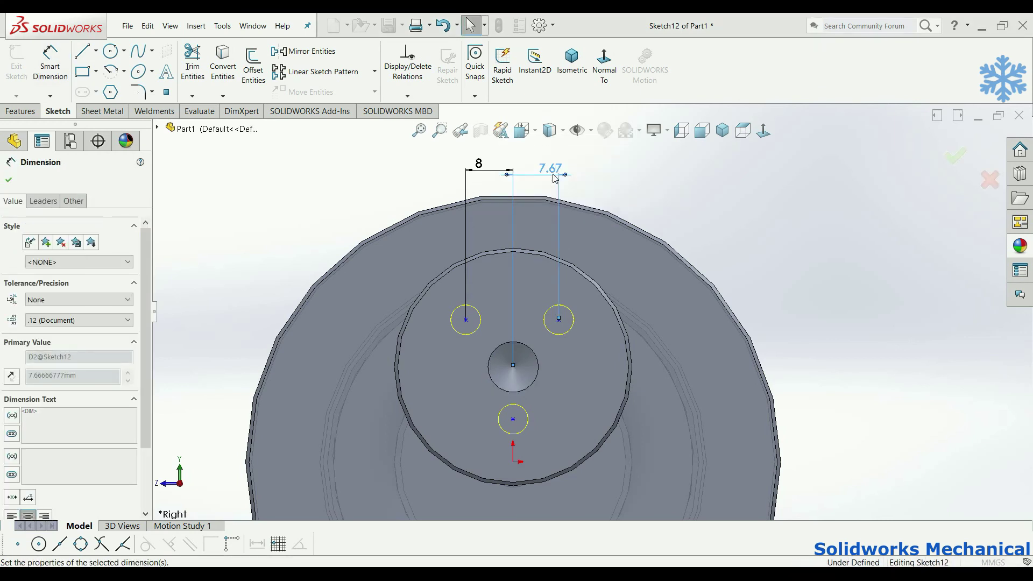
Step: Dimension the bottom hole 10 mm and the upper-left hole 8 mm vertically from the boss
click(512, 419)
click(512, 367)
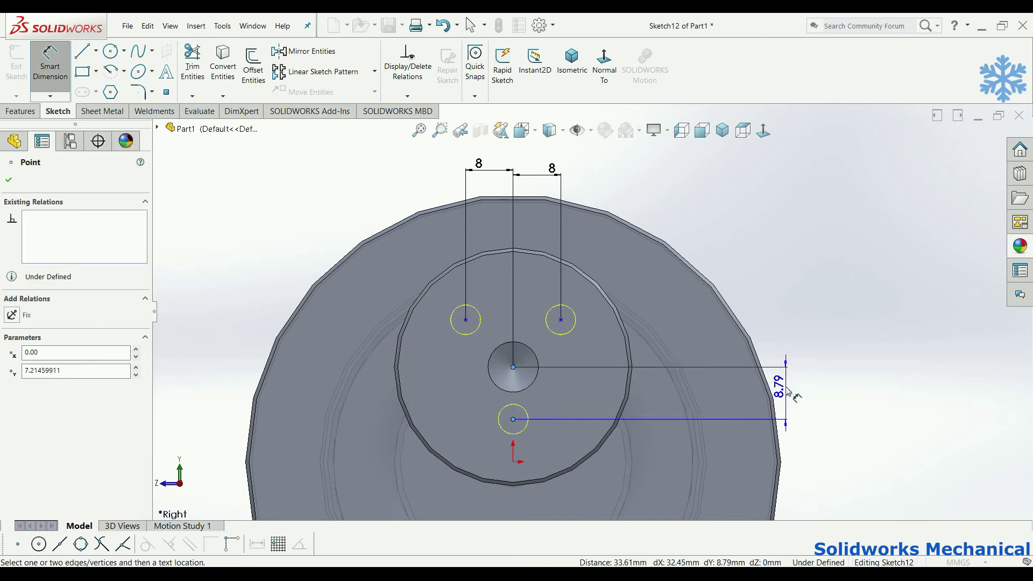
click(785, 393)
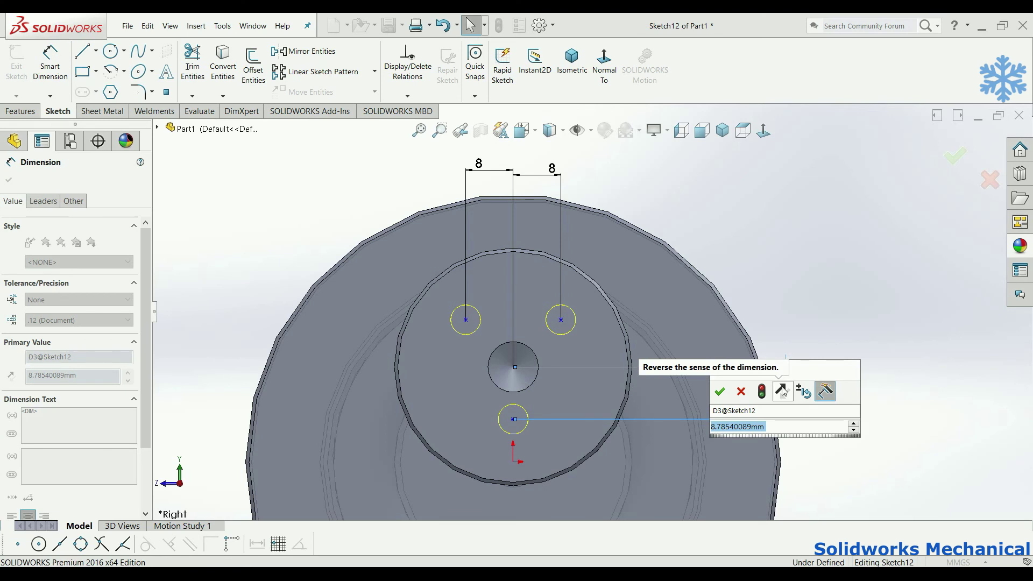
text(10)
key(Return)
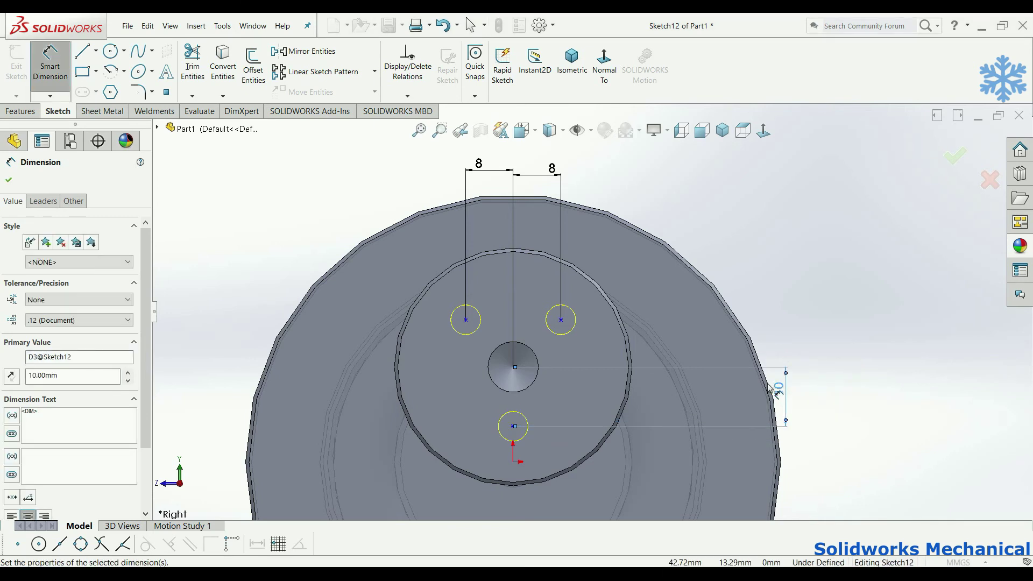
click(466, 321)
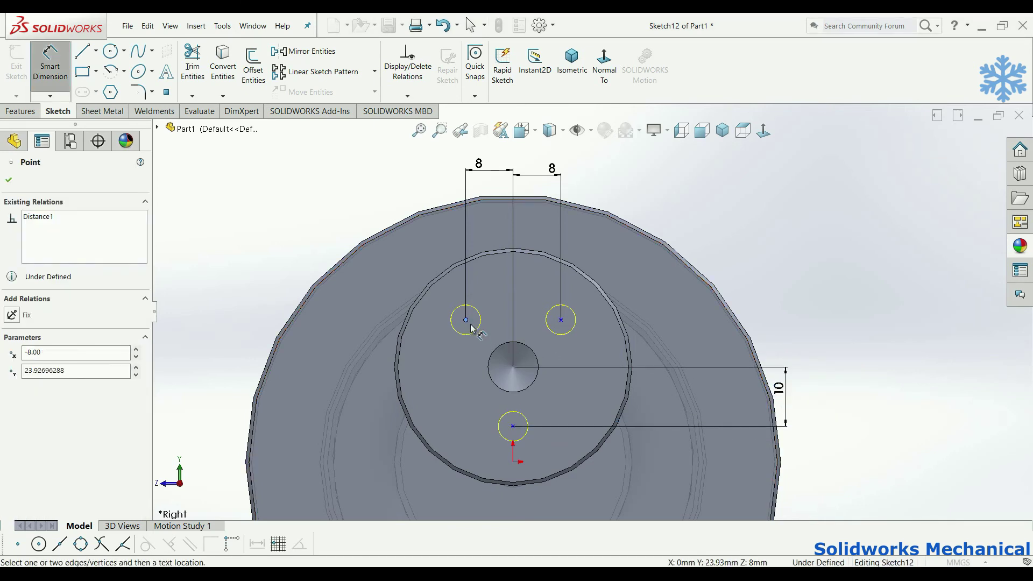
click(490, 374)
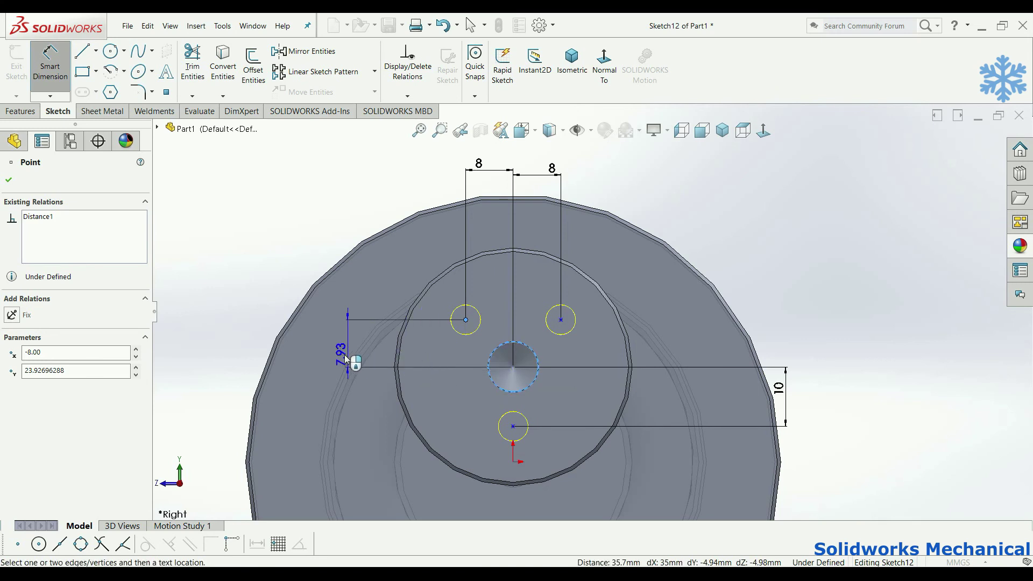
click(243, 350)
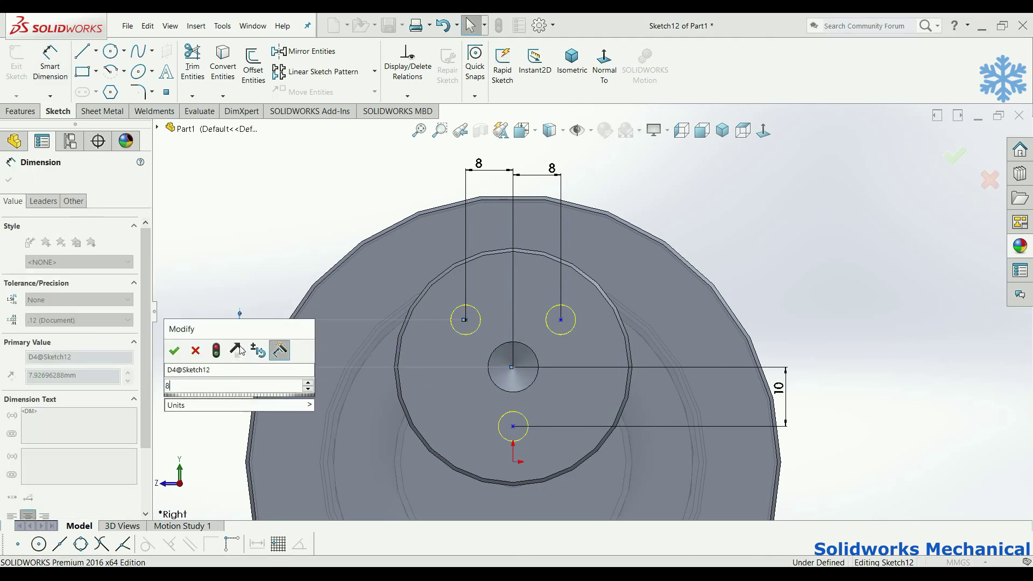
key(Return)
right_click(509, 402)
click(540, 406)
Step: Add a Vertical relation between the bottom hole centre and the sketch origin
click(466, 320)
ctrl+click(560, 321)
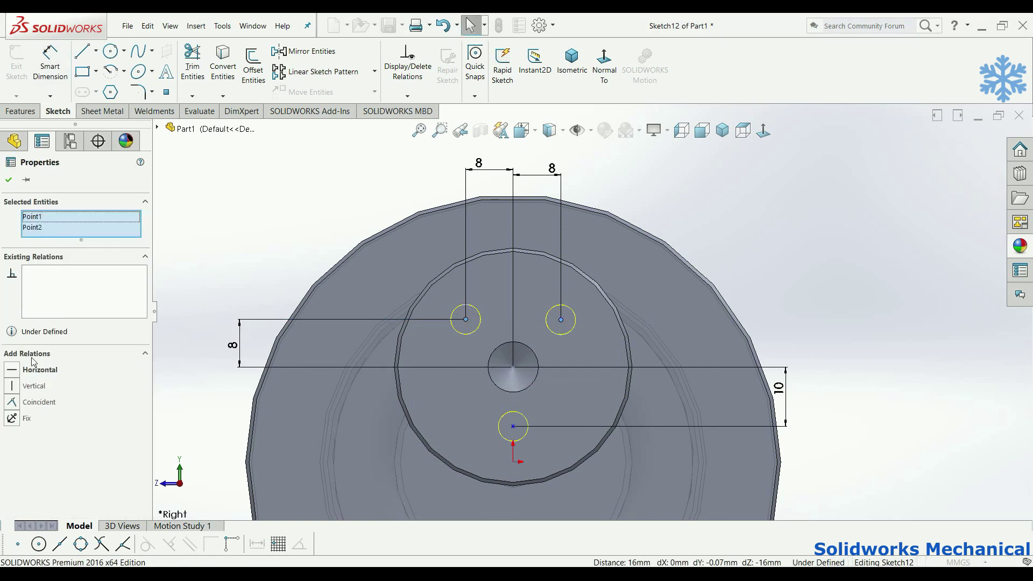
key(Escape)
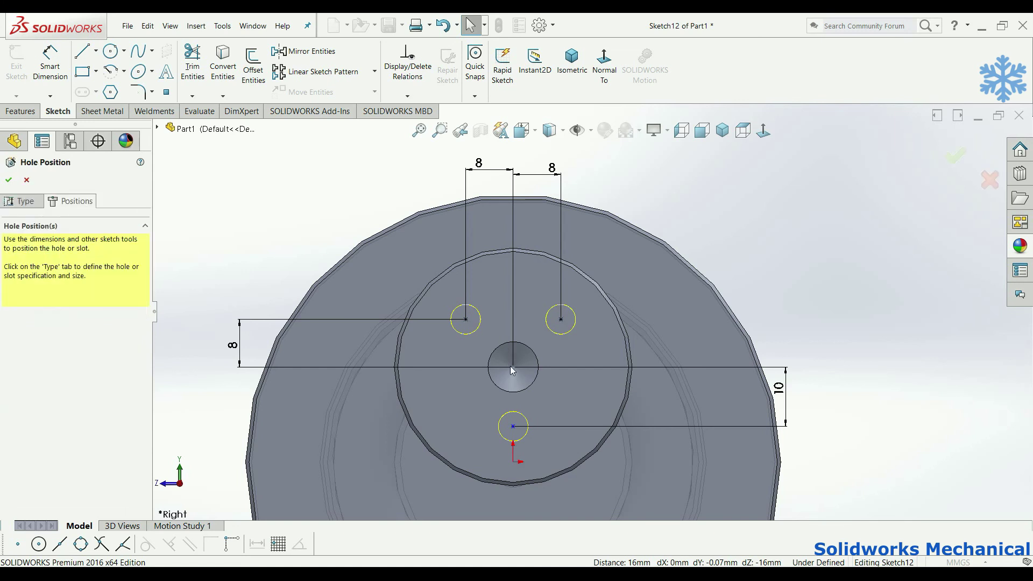
click(514, 426)
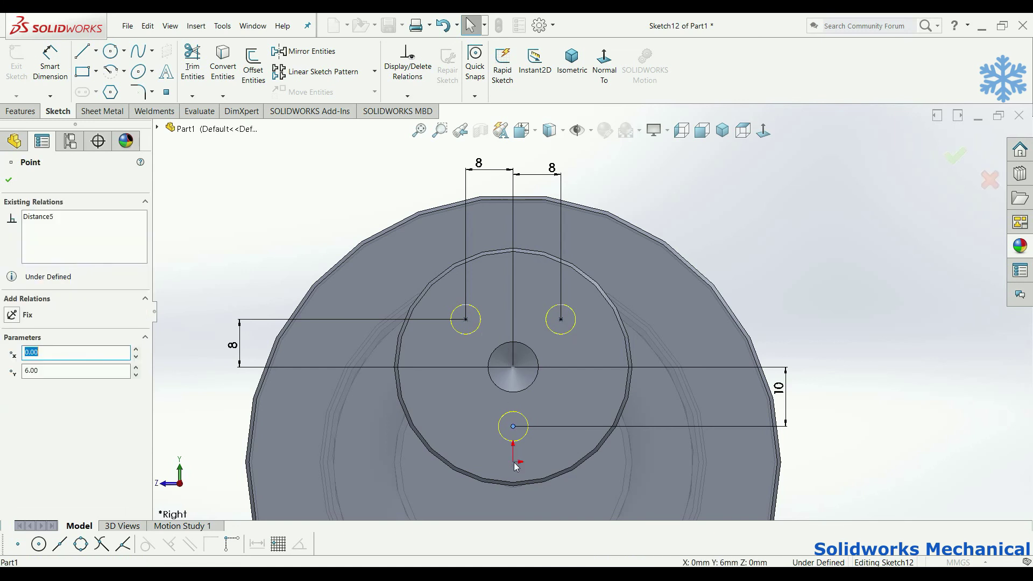
ctrl+click(513, 462)
click(12, 388)
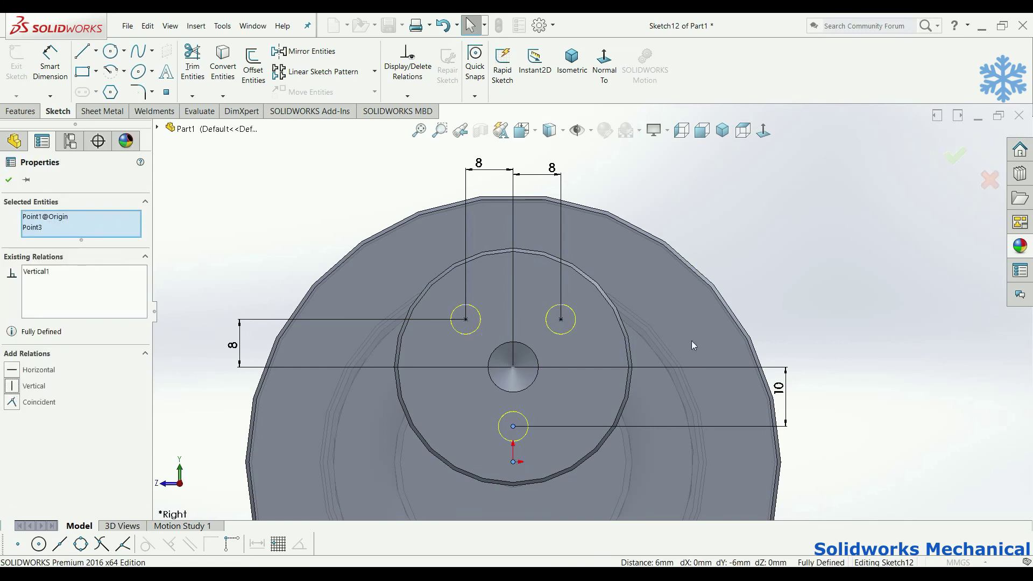
key(Escape)
scroll(591, 312, up, 2)
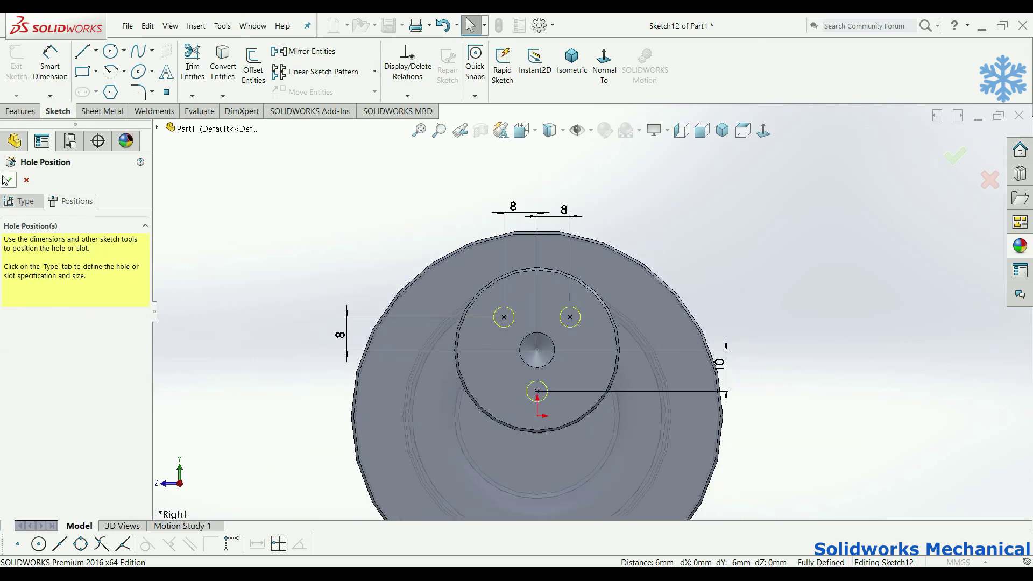
scroll(559, 361, up, 2)
Step: Review the hole Type settings, then cancel the M6 Hole Wizard feature entirely
mouse_move(559, 360)
middle_down()
mouse_move(445, 376)
mouse_move(339, 374)
mouse_move(64, 246)
middle_up()
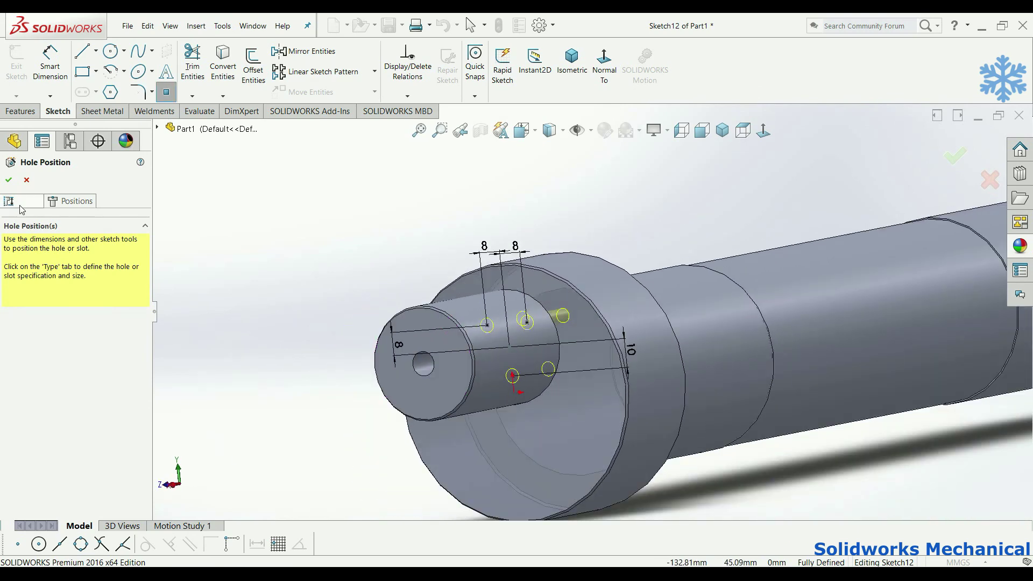
click(21, 203)
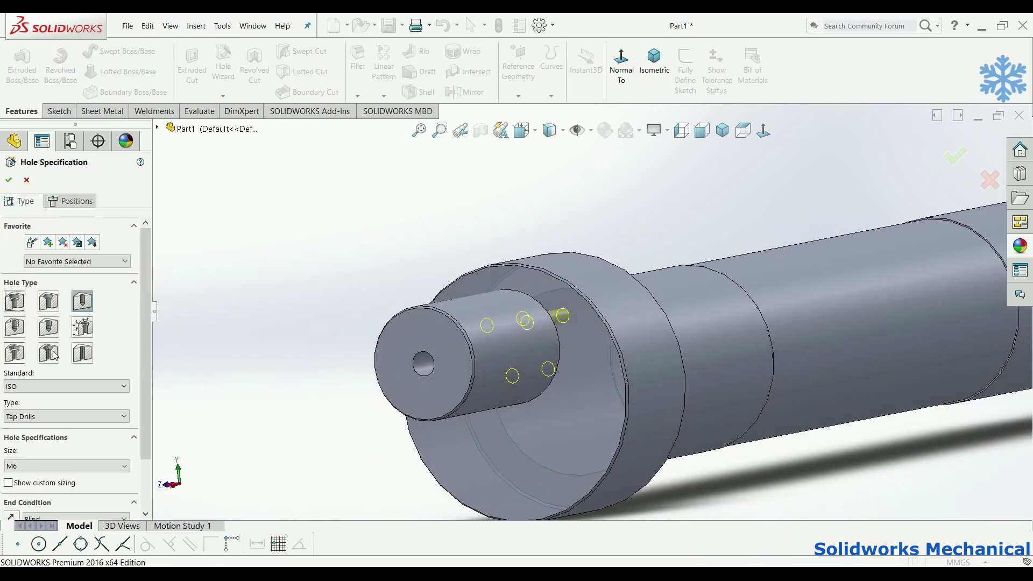
click(77, 201)
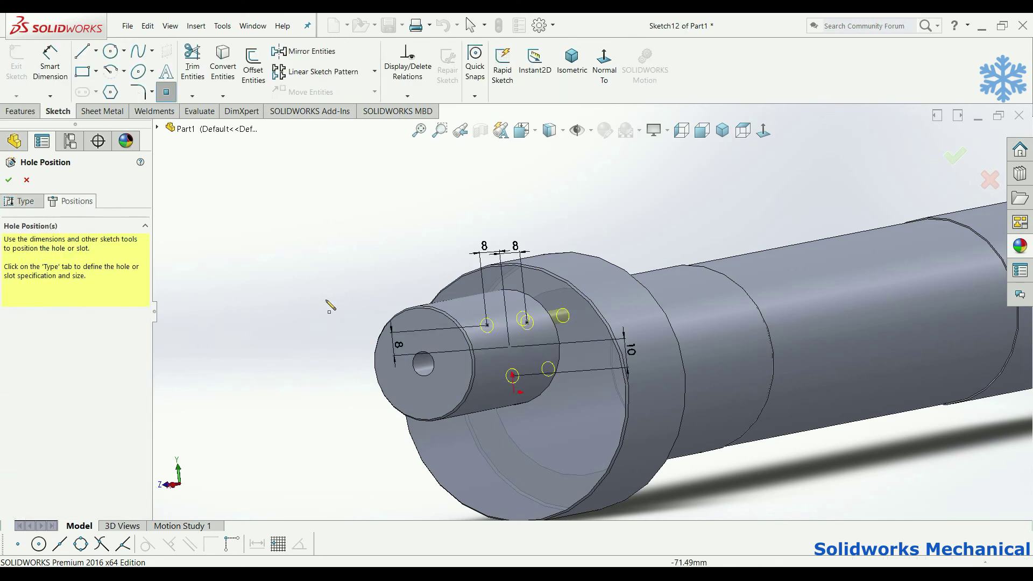
mouse_move(432, 353)
middle_down()
mouse_move(369, 355)
mouse_move(417, 286)
mouse_move(218, 313)
middle_up()
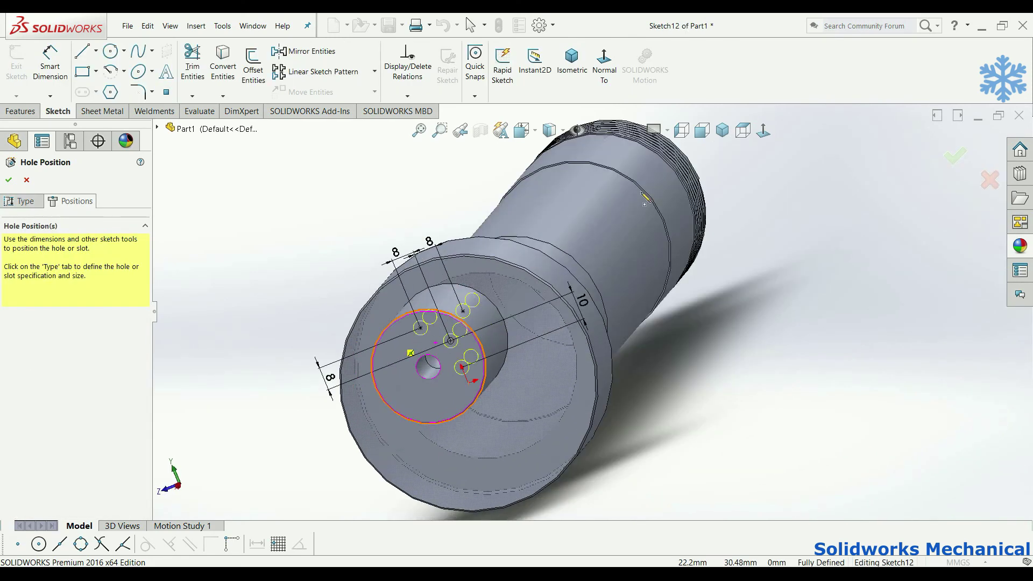
key(Escape)
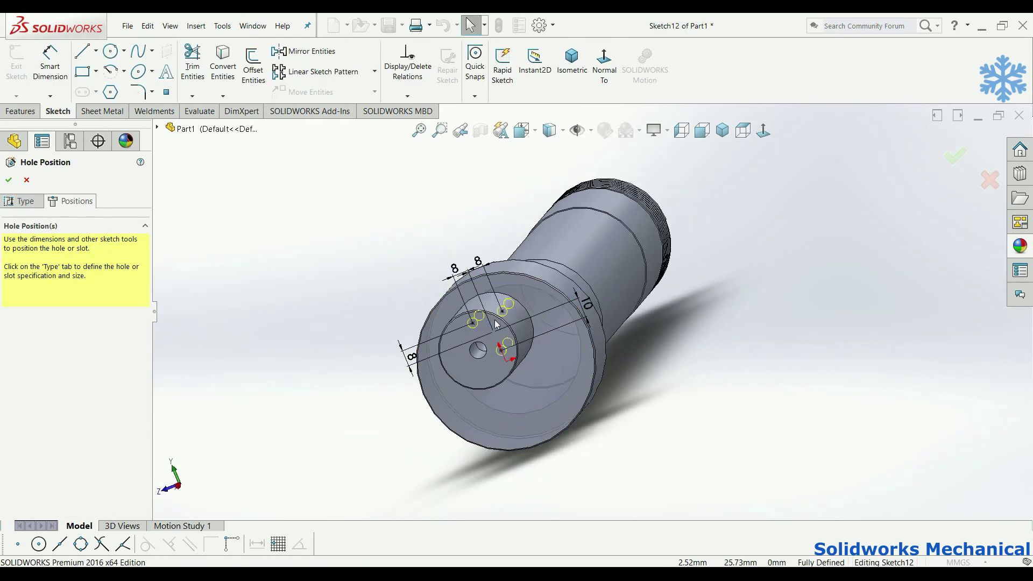
click(990, 183)
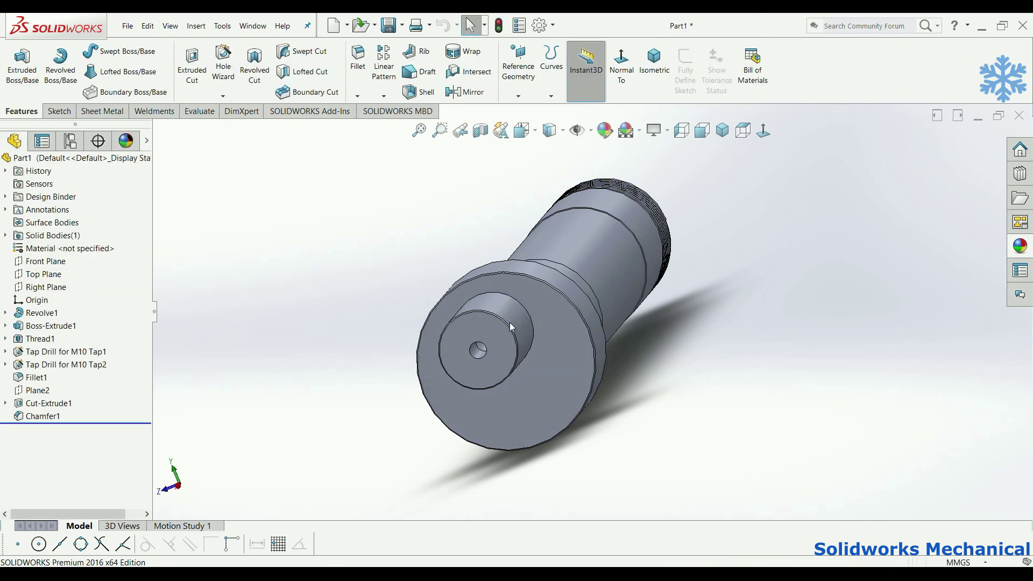
Step: Start a new sketch on the end boss face, viewed normal to it
click(503, 334)
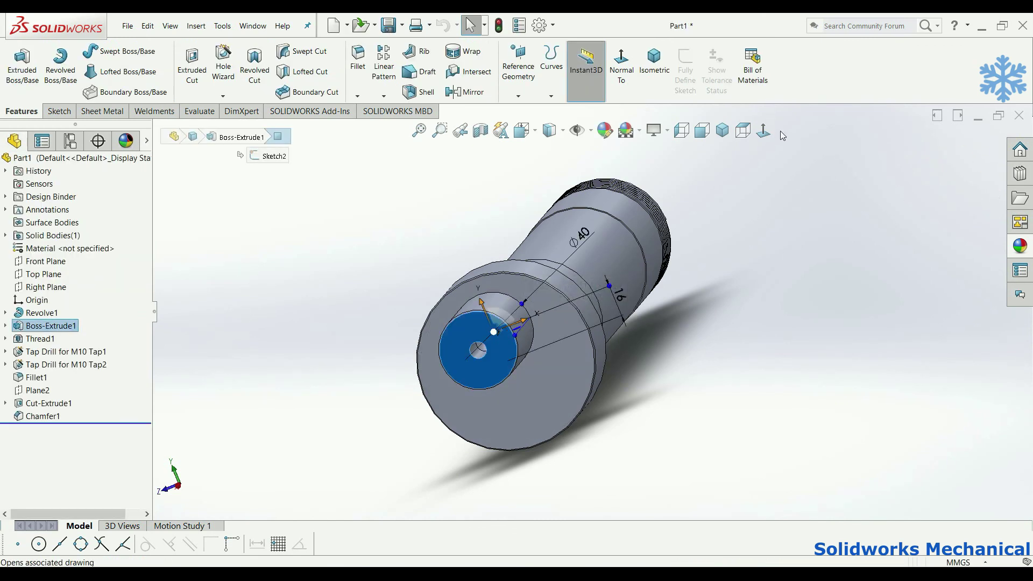
click(763, 130)
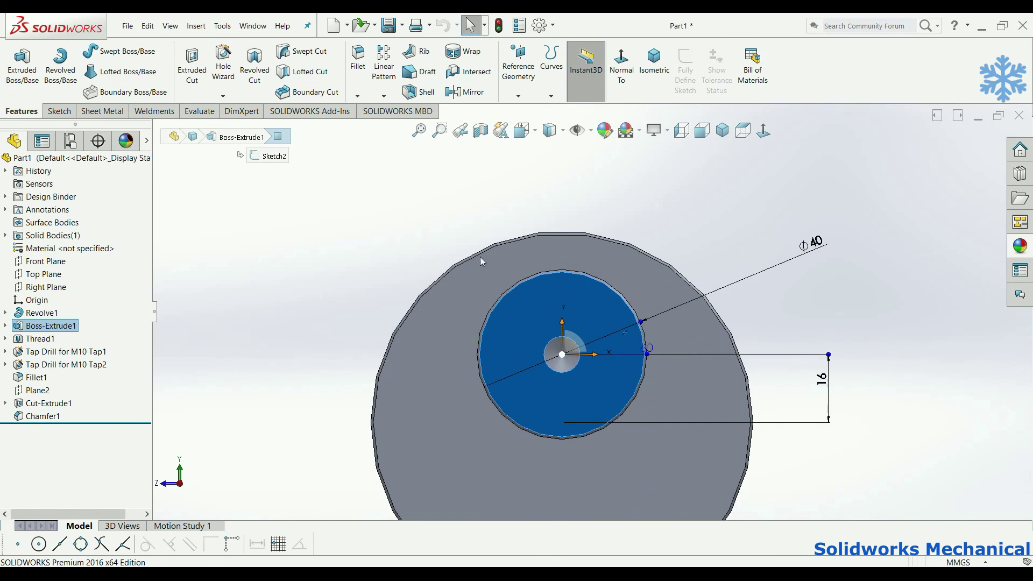
click(59, 111)
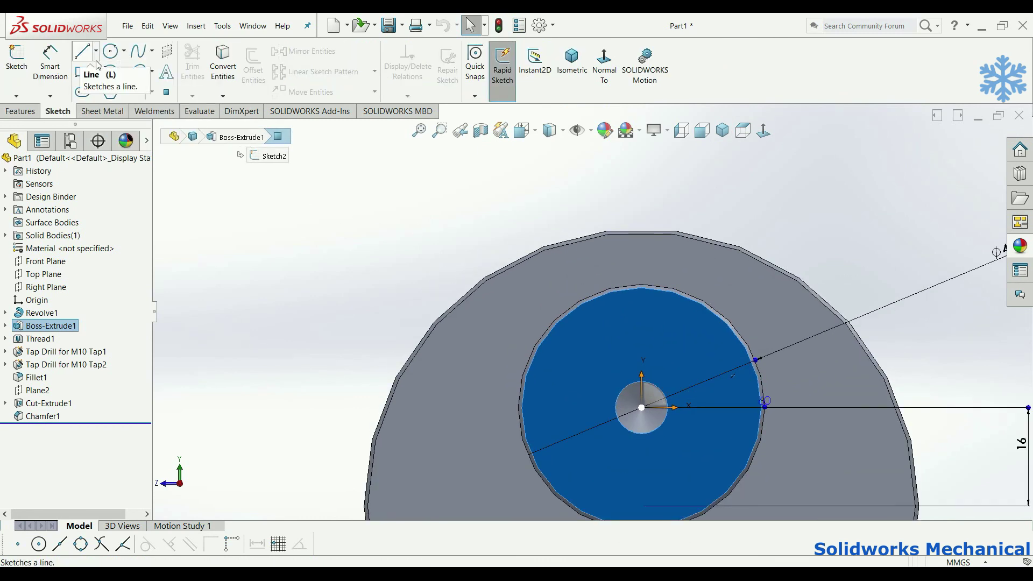
click(143, 79)
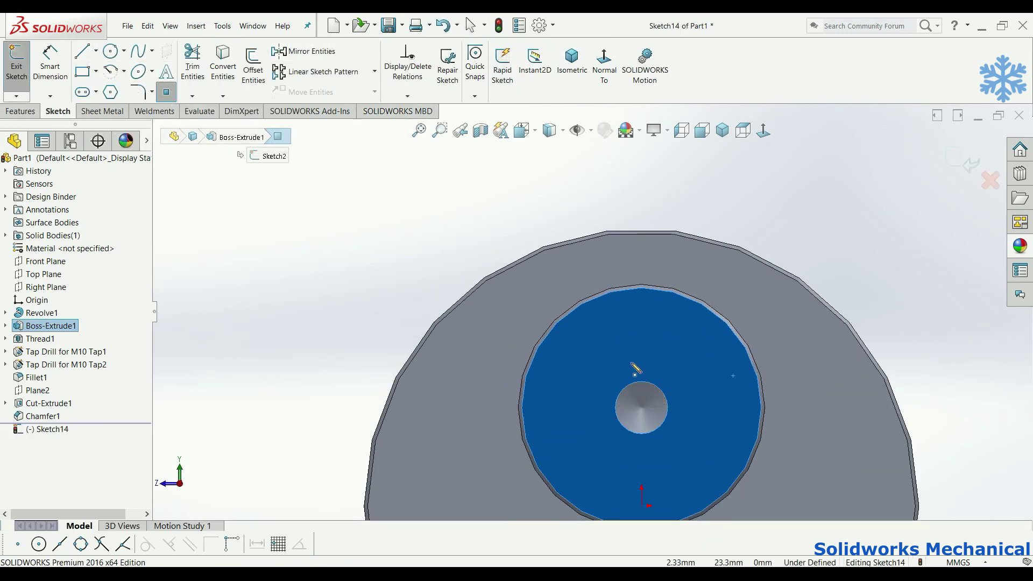
Step: Place left and right hole-centre points, then begin dimensioning from the central hole
click(599, 362)
click(697, 363)
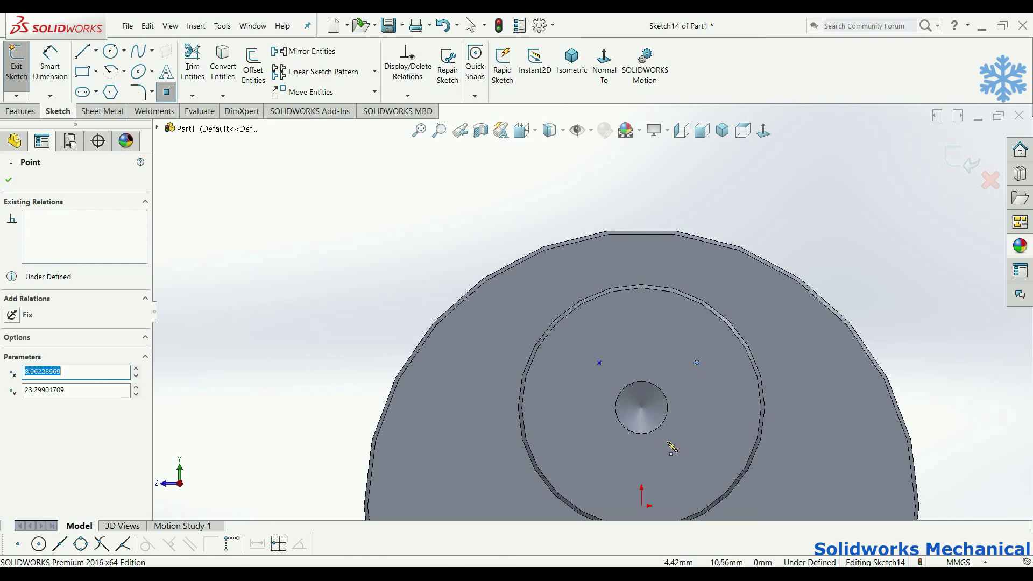
key(Escape)
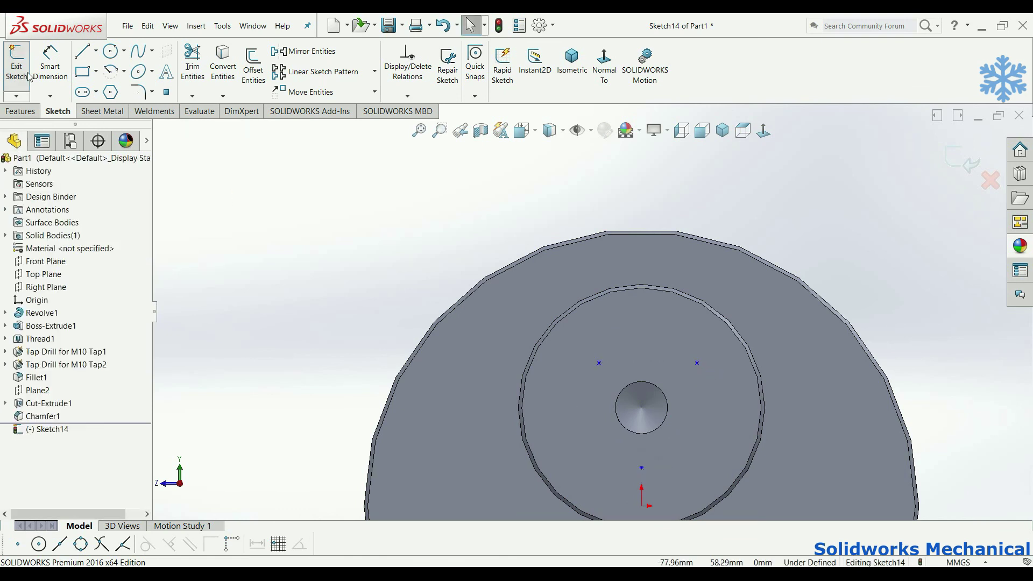
click(50, 65)
click(654, 400)
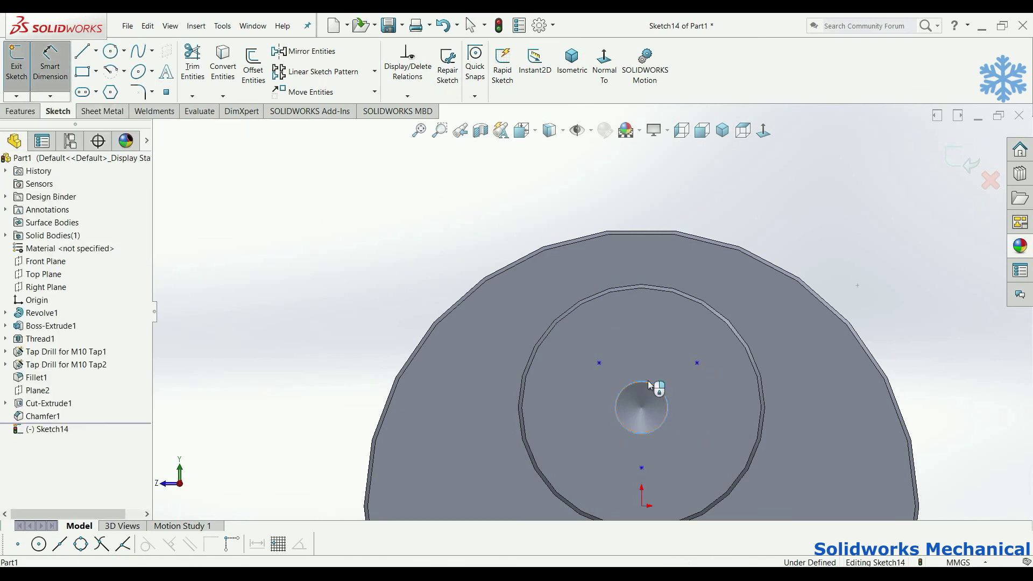
Step: Dimension the left and right points 8 mm horizontally from the central hole
click(599, 362)
click(607, 226)
text(8)
key(Return)
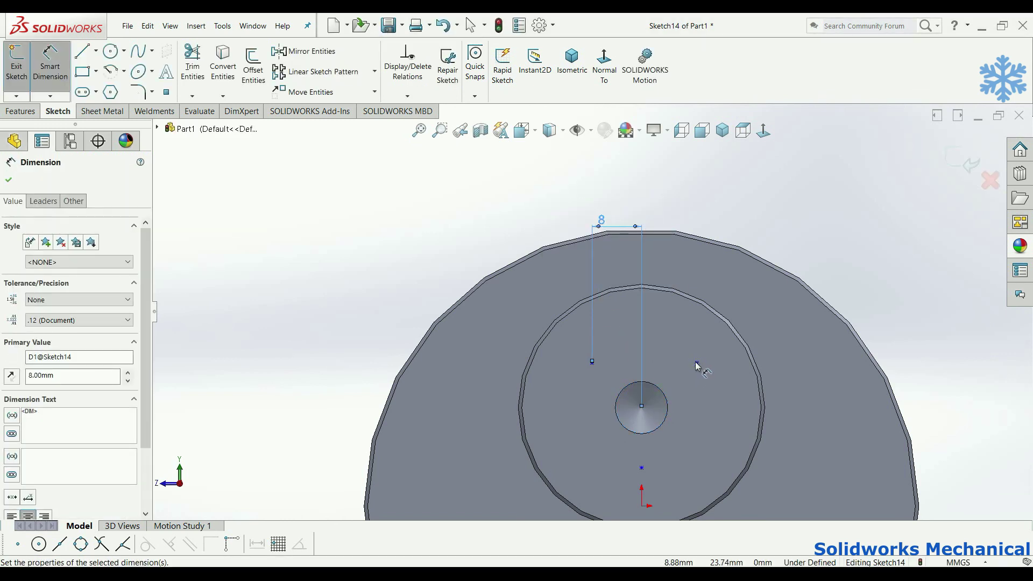
click(696, 363)
click(660, 388)
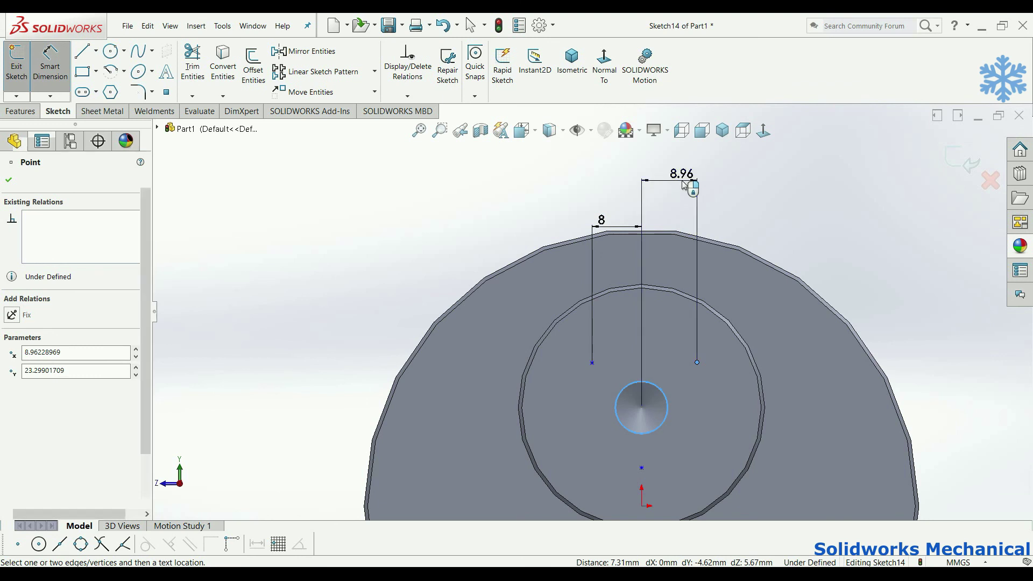
click(652, 174)
text(8)
key(Return)
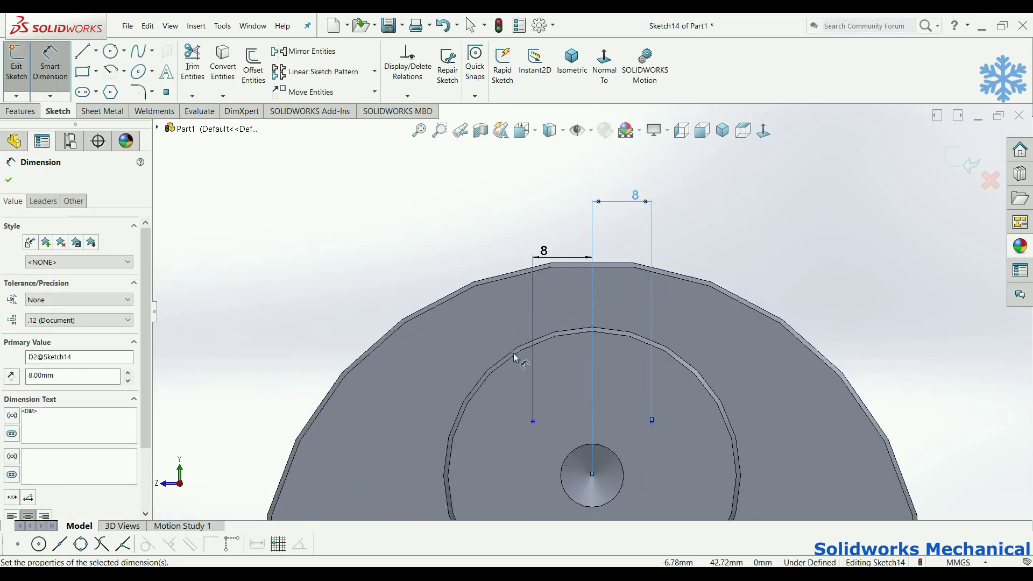
Step: Dimension the lower point 10 mm vertically below the centre hole
scroll(621, 433, up, 4)
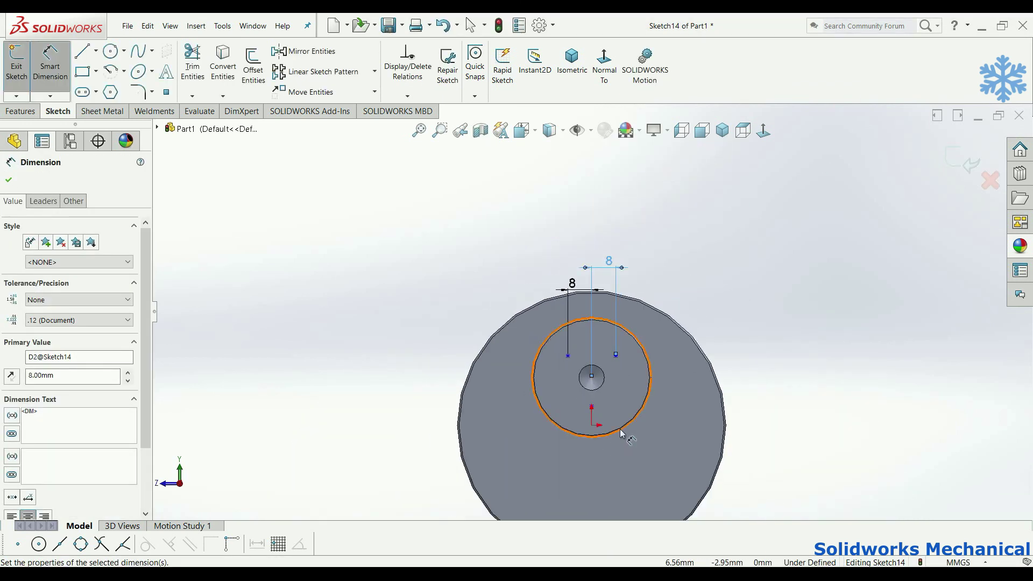
click(603, 381)
scroll(592, 411, down, 3)
scroll(571, 376, down, 1)
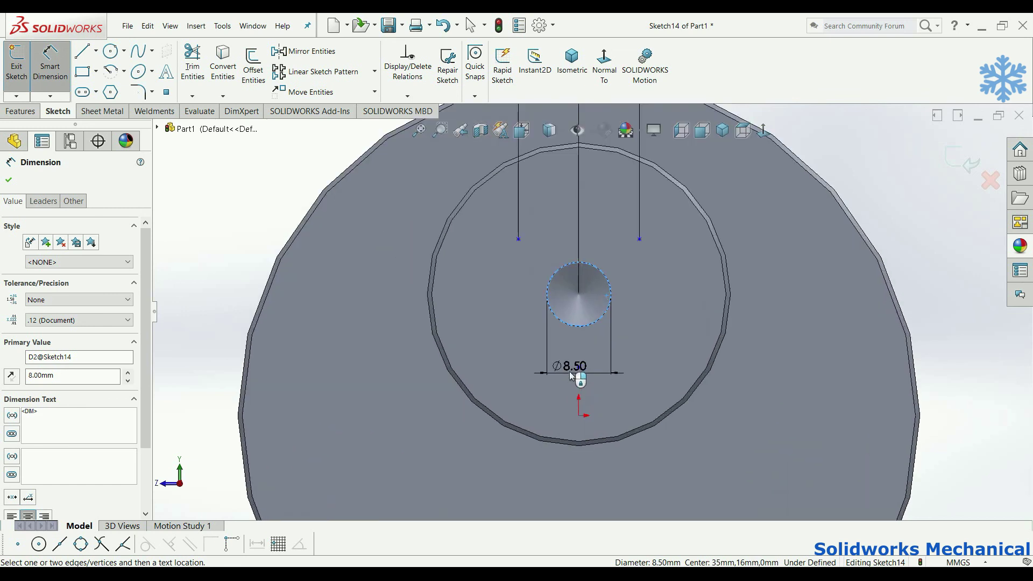
click(579, 370)
click(886, 296)
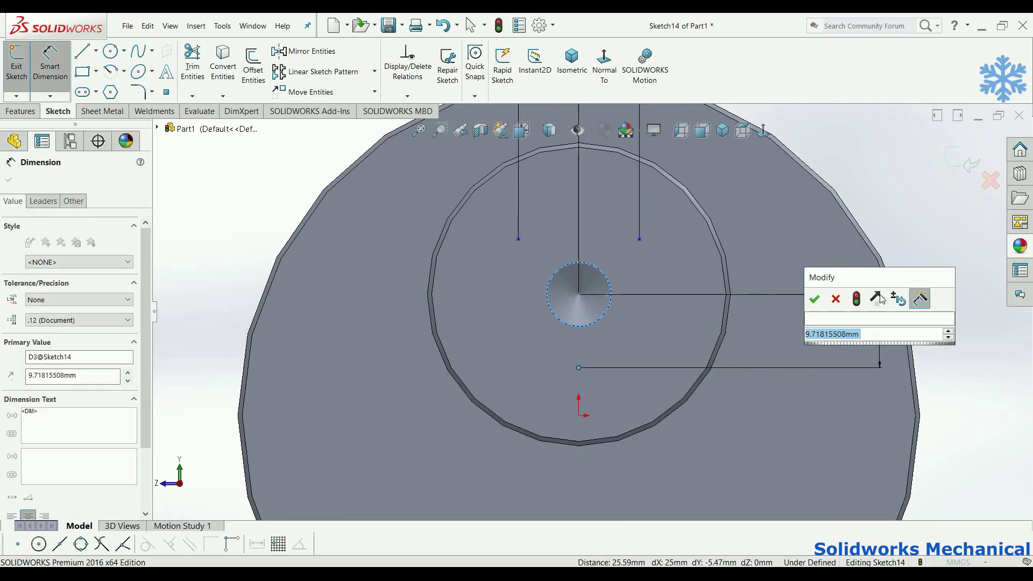
key(Escape)
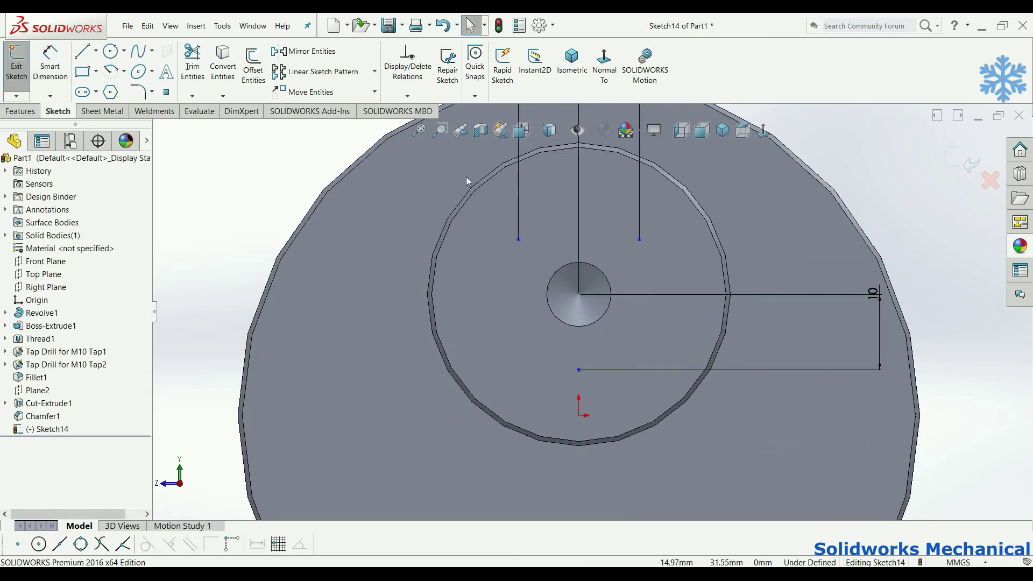
Step: Dimension the upper-left point 8 mm vertically above the centre hole
click(531, 246)
click(516, 241)
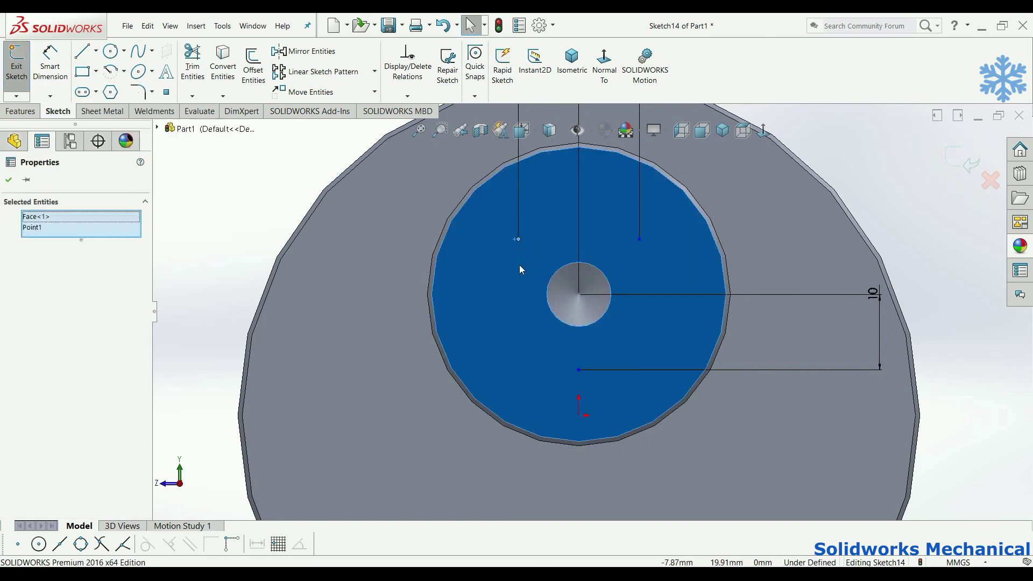
ctrl+click(640, 240)
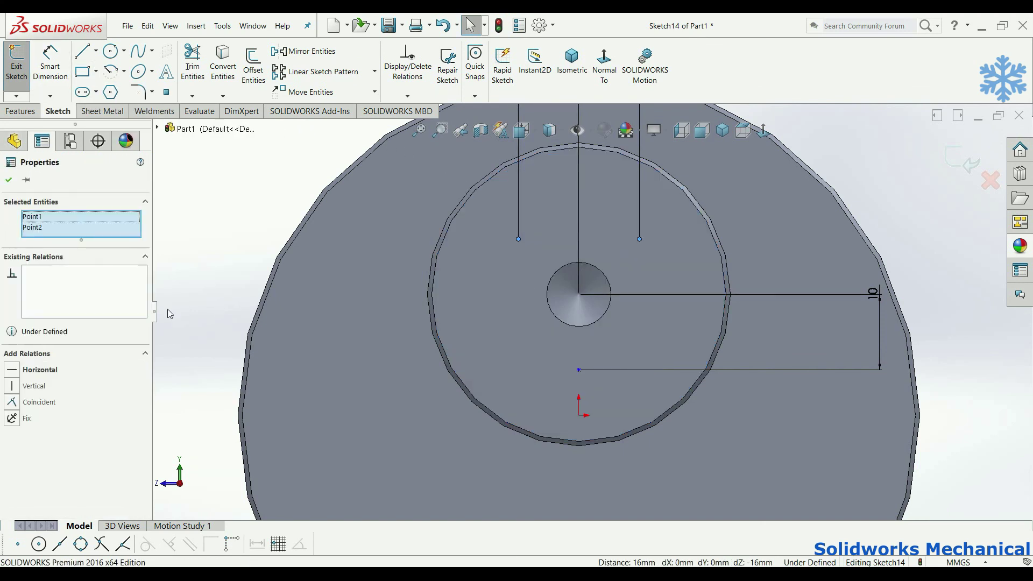
click(34, 367)
click(54, 70)
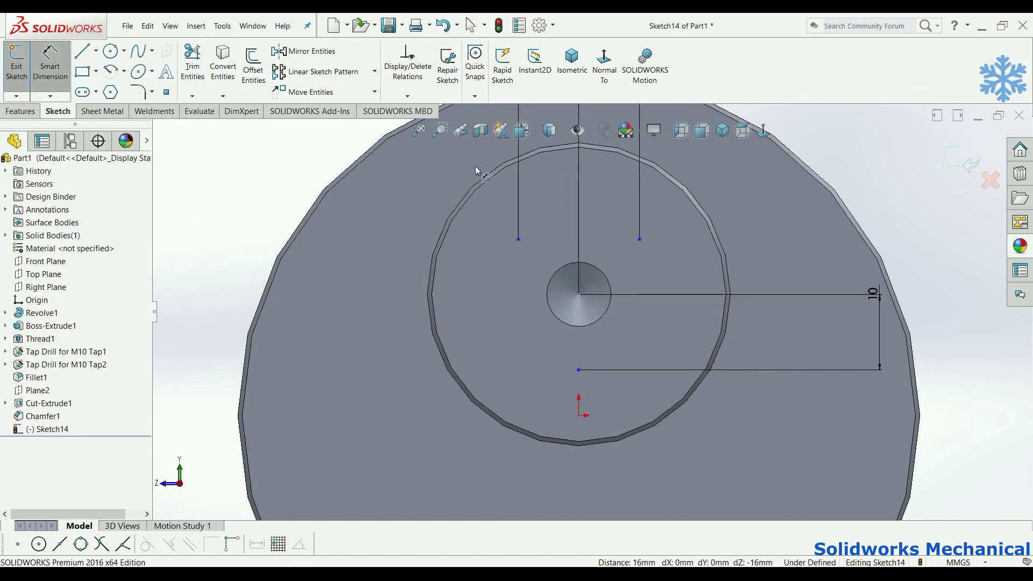
click(591, 267)
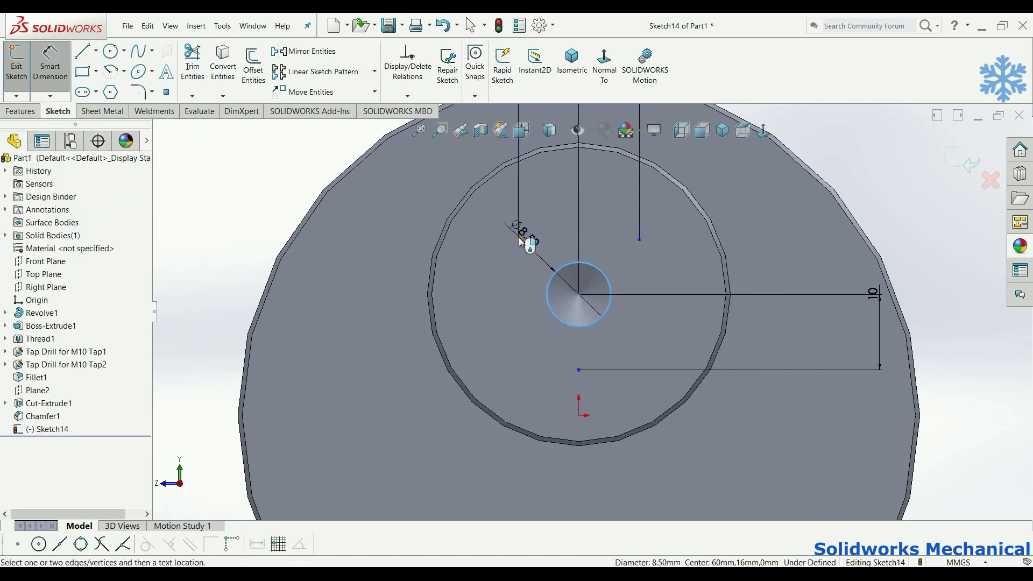
click(517, 239)
click(210, 277)
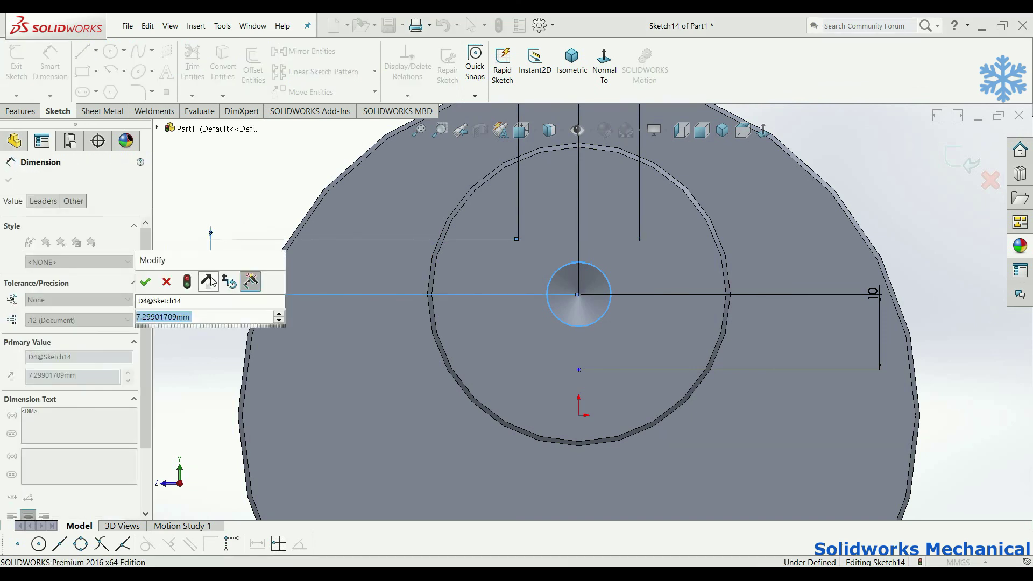
text(8.00mm)
key(Return)
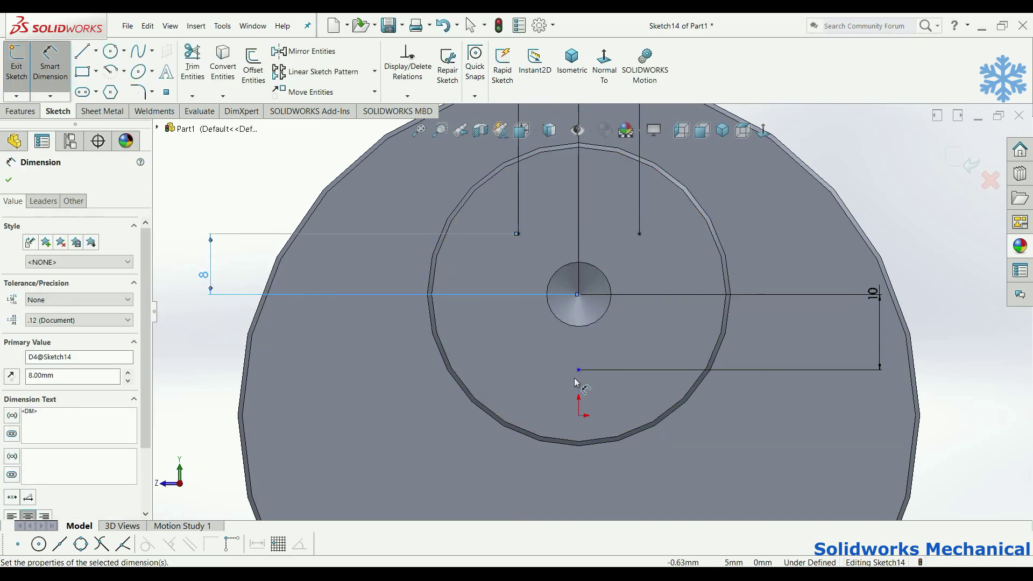
key(Escape)
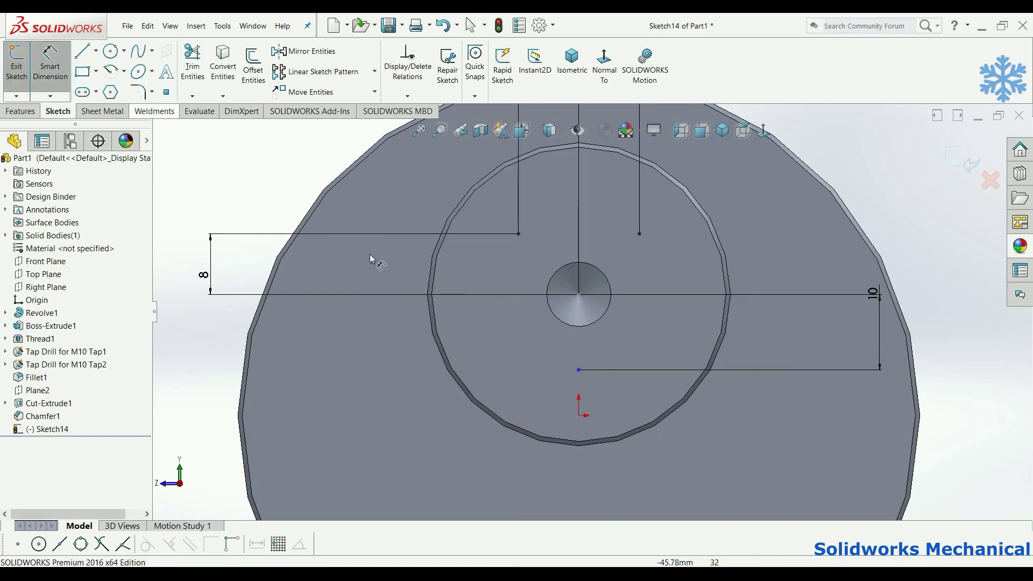
Step: Make the lower hole point vertical with the origin to fully define Sketch14
click(578, 371)
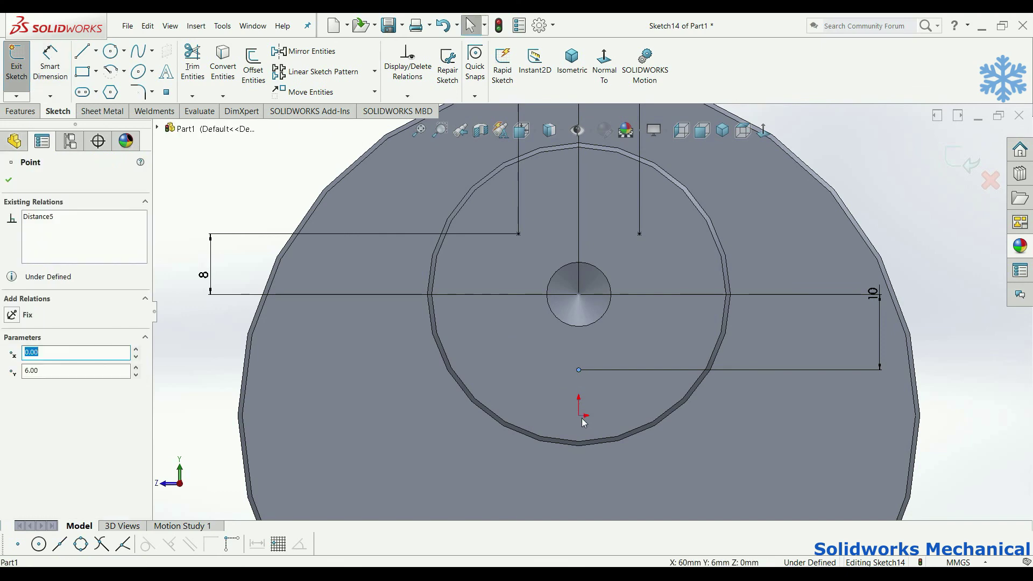
ctrl+click(580, 419)
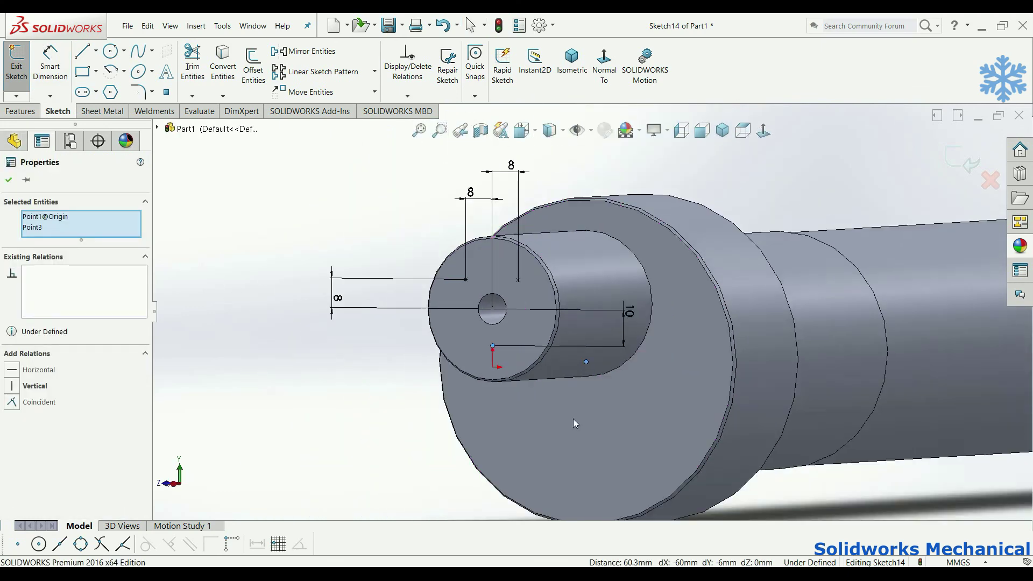
click(15, 387)
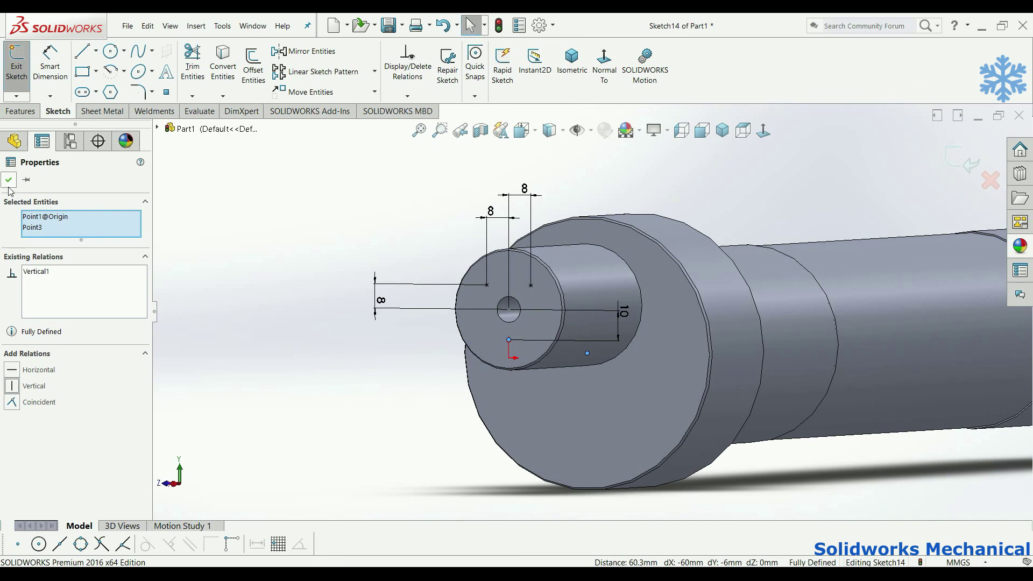
click(22, 112)
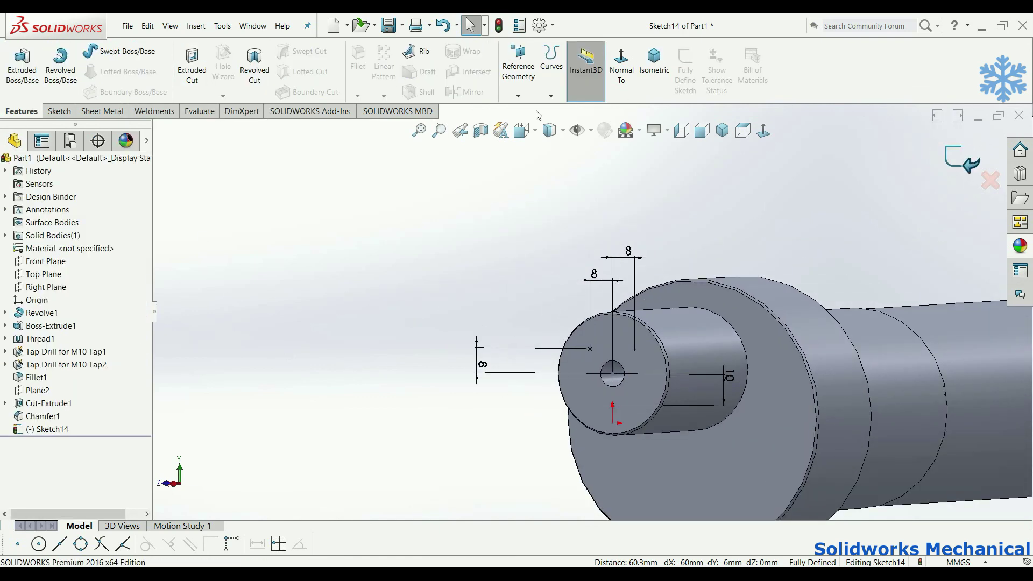
click(221, 77)
Step: Position M6 tap-drill holes on the sketched points via 3D Sketch and confirm the feature
click(72, 200)
click(82, 318)
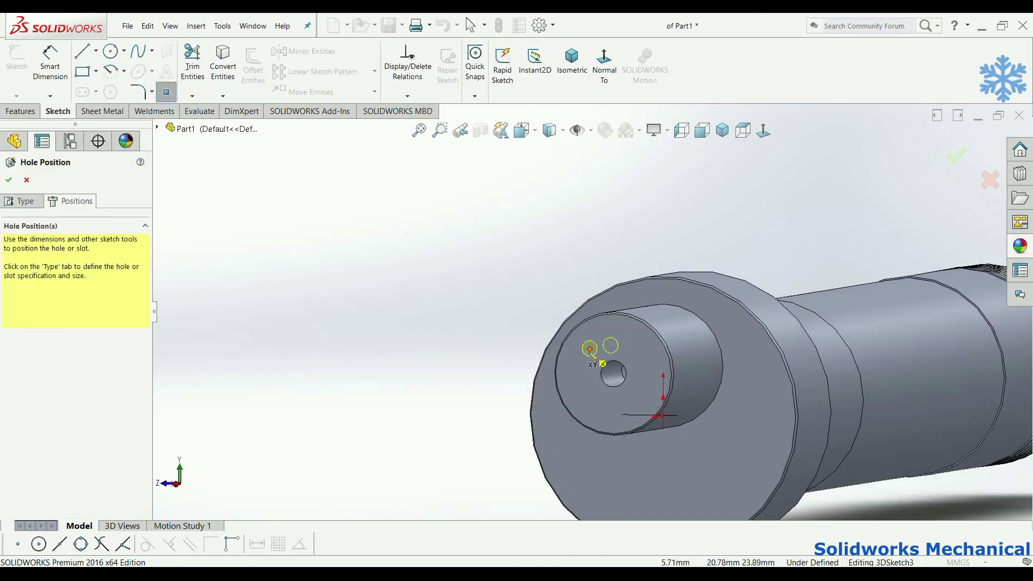
click(637, 349)
click(613, 405)
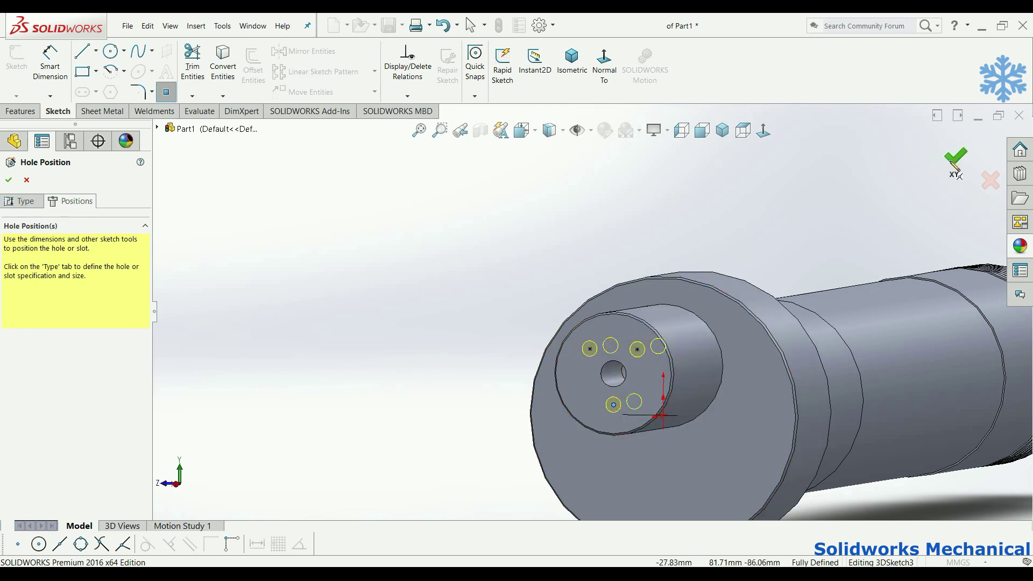
click(955, 156)
mouse_move(639, 270)
middle_down()
mouse_move(618, 251)
mouse_move(601, 314)
middle_up()
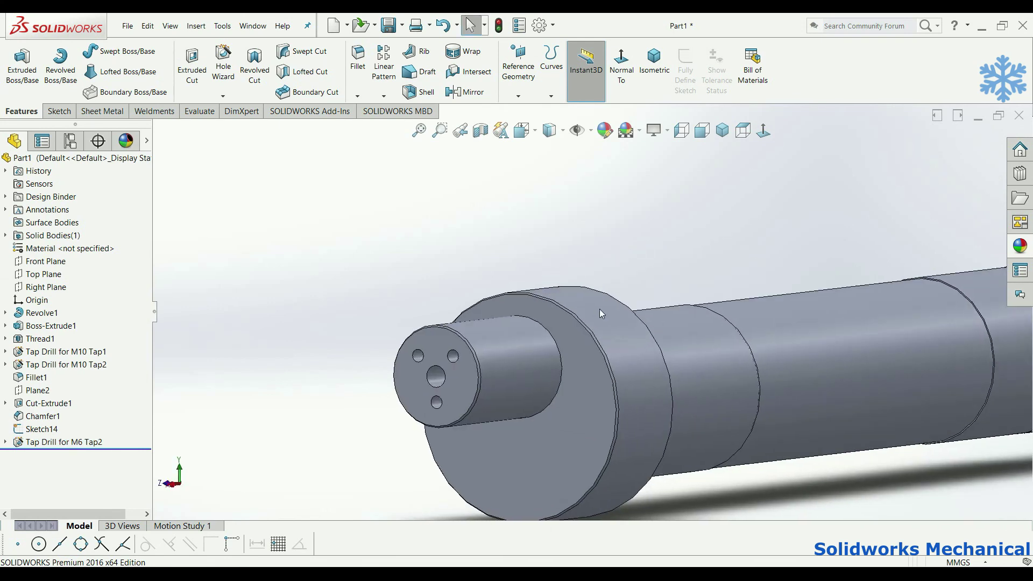
click(569, 365)
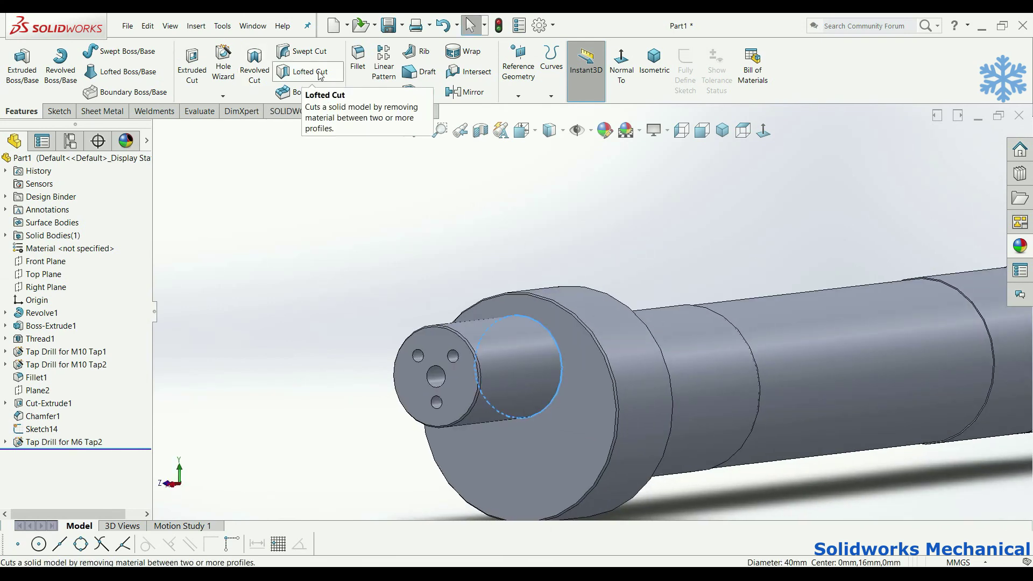
Step: Apply a 5 mm fillet to the boss step edge and return to isometric view
click(358, 58)
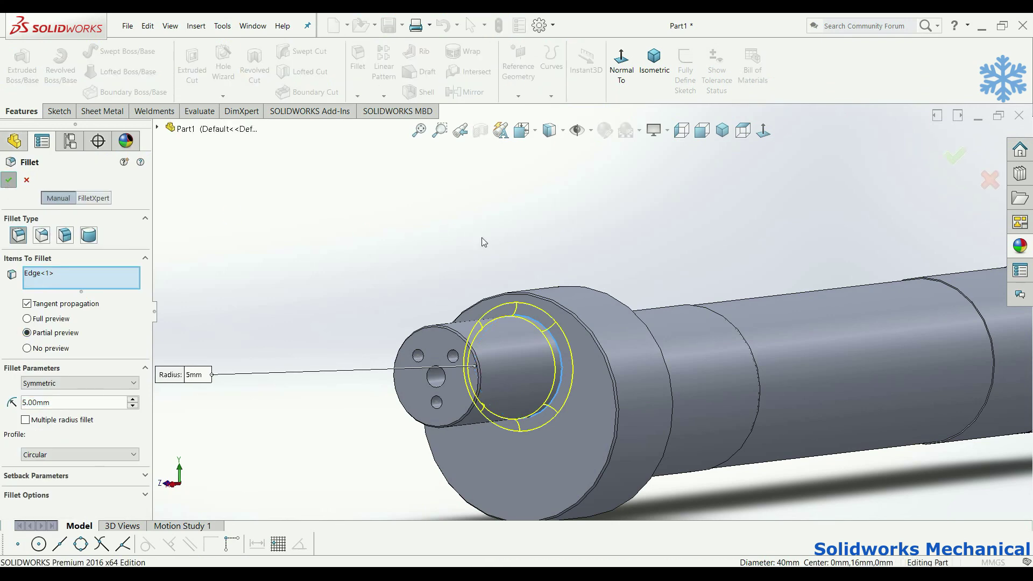
key(Return)
click(721, 138)
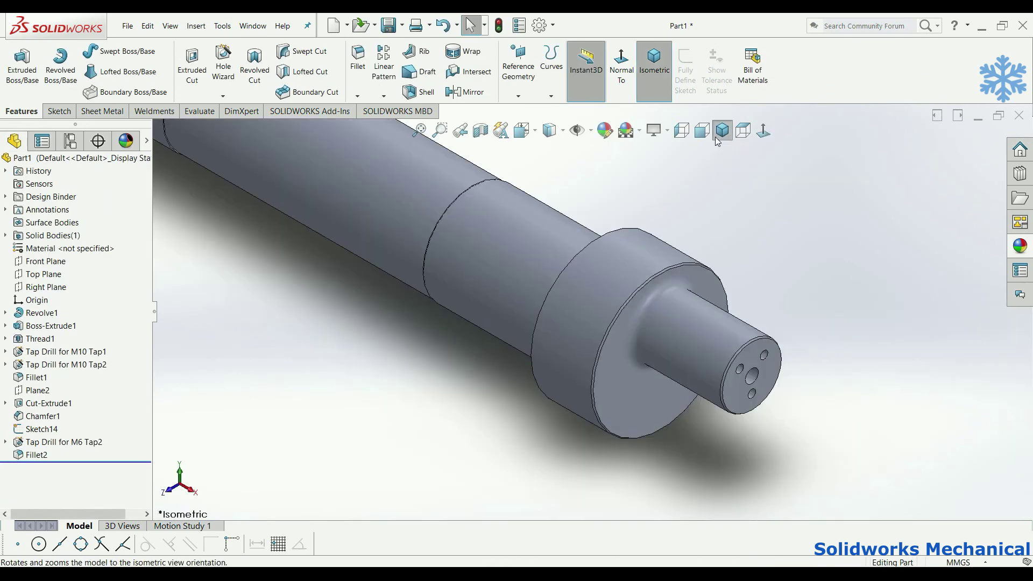
scroll(463, 203, up, 3)
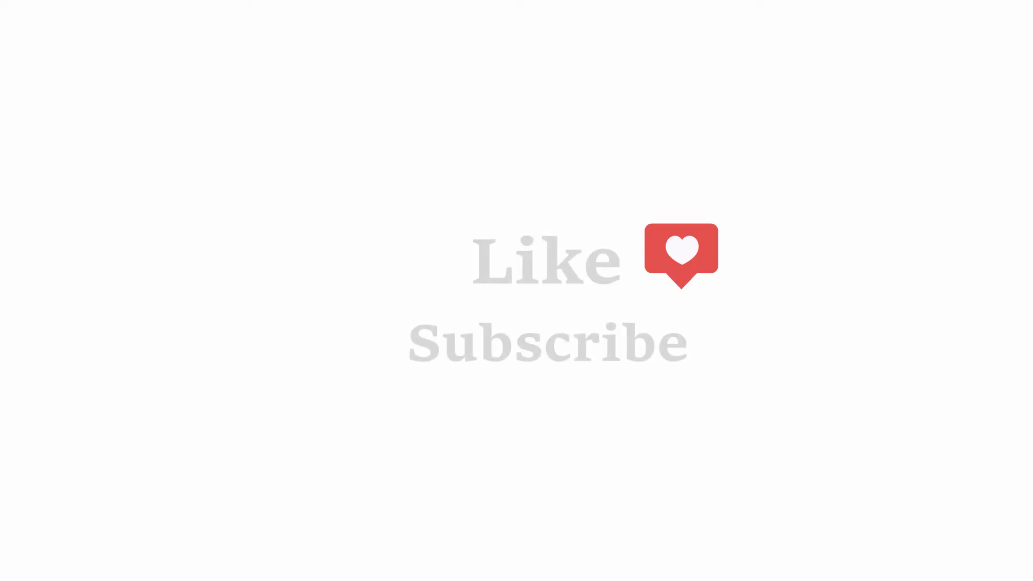